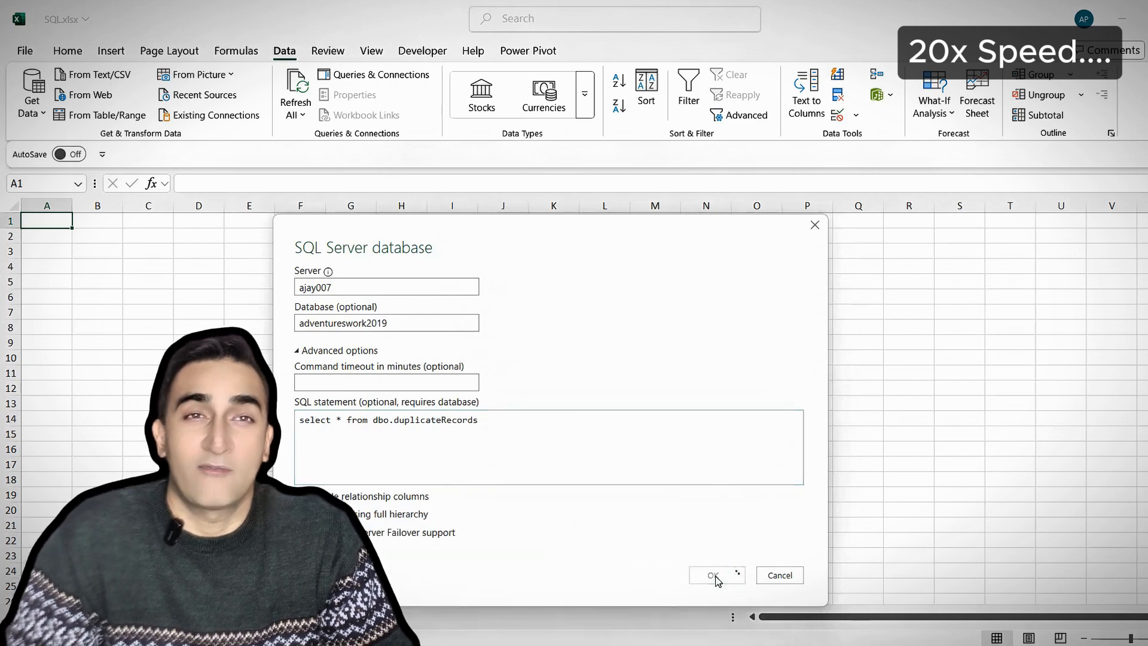
Import the result of select * from dbo.duplicateRecords from SQL Server into the Power Query Editor and inspect its M code
{"action": "left_click", "coordinate": [720, 574]}
{"action": "left_click", "coordinate": [831, 546]}
{"action": "left_click", "coordinate": [423, 71]}
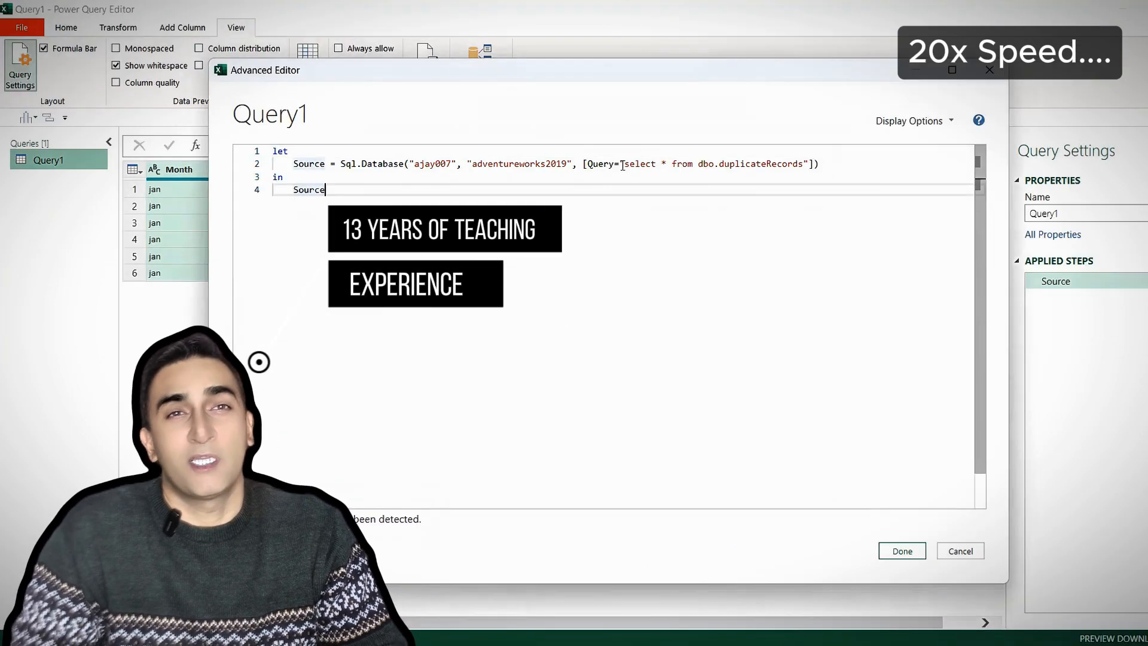
{"action": "left_click", "coordinate": [961, 550]}
Extend Query1's SQL statement in its M code with where Zone = 'east', apply it and approve running the query
{"action": "left_click", "coordinate": [425, 67]}
{"action": "left_click", "coordinate": [802, 165]}
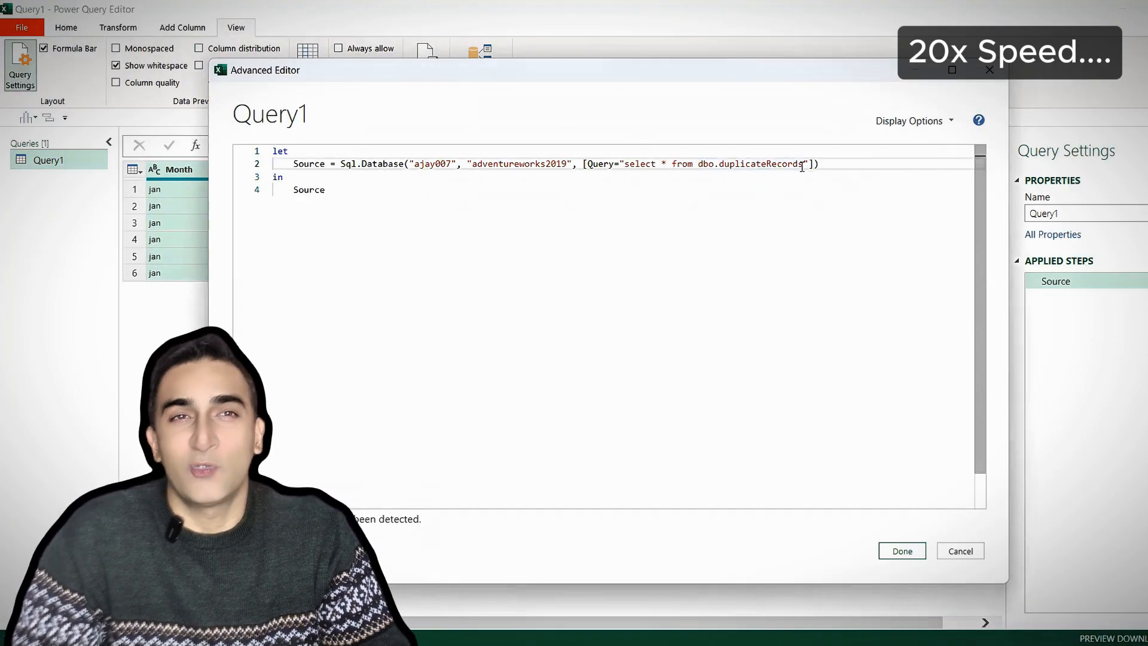
{"action": "key", "text": "Left"}
{"action": "key", "text": "Left"}
{"action": "key", "text": "Left"}
{"action": "key", "text": "Left"}
{"action": "key", "text": "Left"}
{"action": "key", "text": "Left"}
{"action": "key", "text": "Left"}
{"action": "type", "text": "where Zone = "}
{"action": "left_click_drag", "start_coordinate": [555, 70], "coordinate": [648, 336]}
{"action": "type", "text": "'east'"}
{"action": "left_click", "coordinate": [871, 330]}
{"action": "key", "text": "BackSpace"}
{"action": "key", "text": "BackSpace"}
{"action": "key", "text": "BackSpace"}
{"action": "key", "text": "BackSpace"}
{"action": "key", "text": "BackSpace"}
{"action": "key", "text": "BackSpace"}
{"action": "key", "text": "BackSpace"}
{"action": "left_click", "coordinate": [885, 637]}
{"action": "left_click", "coordinate": [441, 172]}
{"action": "left_click", "coordinate": [699, 538]}
Load Query1 to the workbook as a connection only and name the zone input cell ZONE_INPUT
{"action": "left_click", "coordinate": [66, 28]}
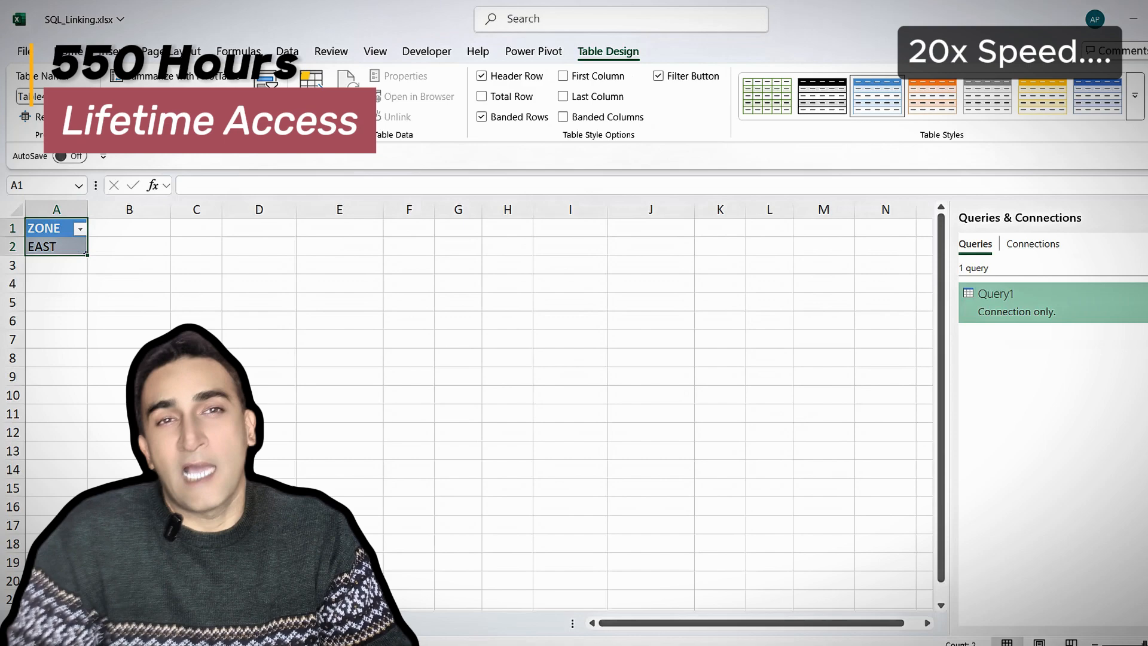
{"action": "left_click", "coordinate": [36, 96]}
{"action": "type", "text": "ZONE_INPUT"}
{"action": "key", "text": "Return"}
Bring the ZONE_INPUT range into Power Query and drill down to its EAST value
{"action": "left_click", "coordinate": [287, 51]}
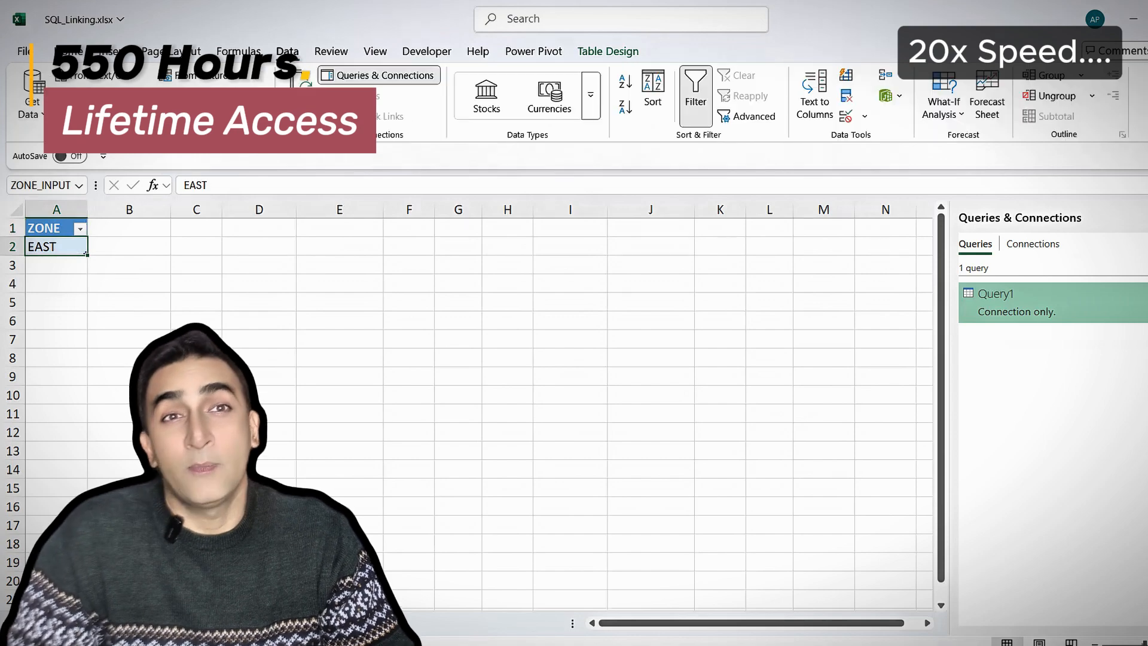
{"action": "left_click", "coordinate": [60, 116]}
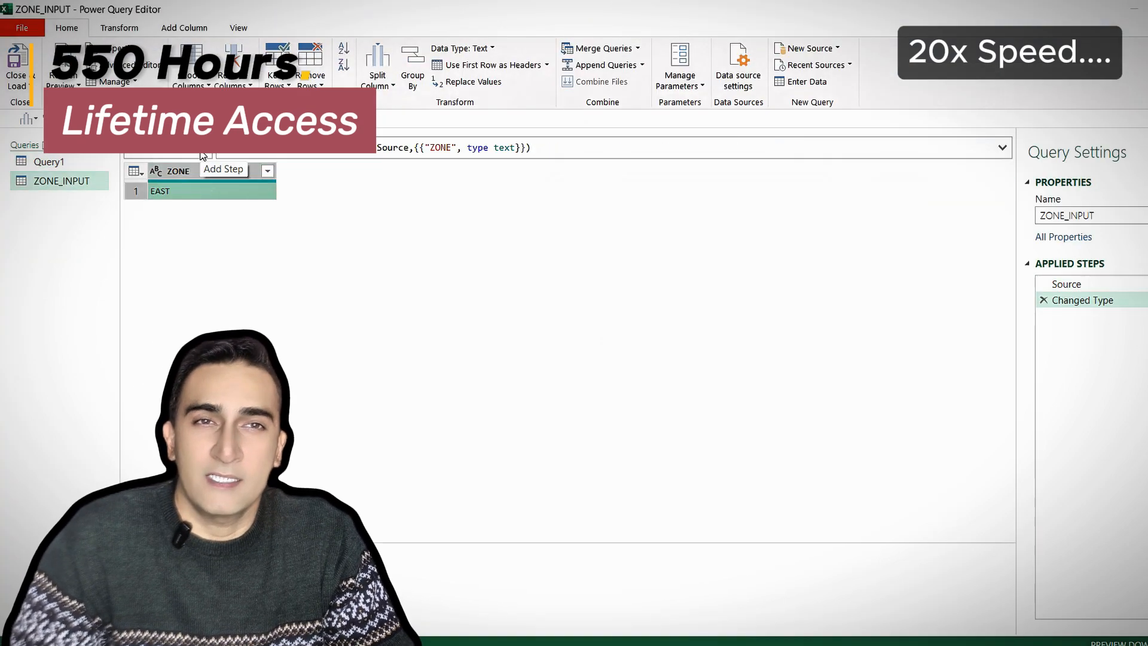
{"action": "right_click", "coordinate": [186, 192]}
{"action": "left_click", "coordinate": [227, 239]}
Duplicate Query1 and name the copy Query2
{"action": "right_click", "coordinate": [67, 164]}
{"action": "left_click", "coordinate": [98, 239]}
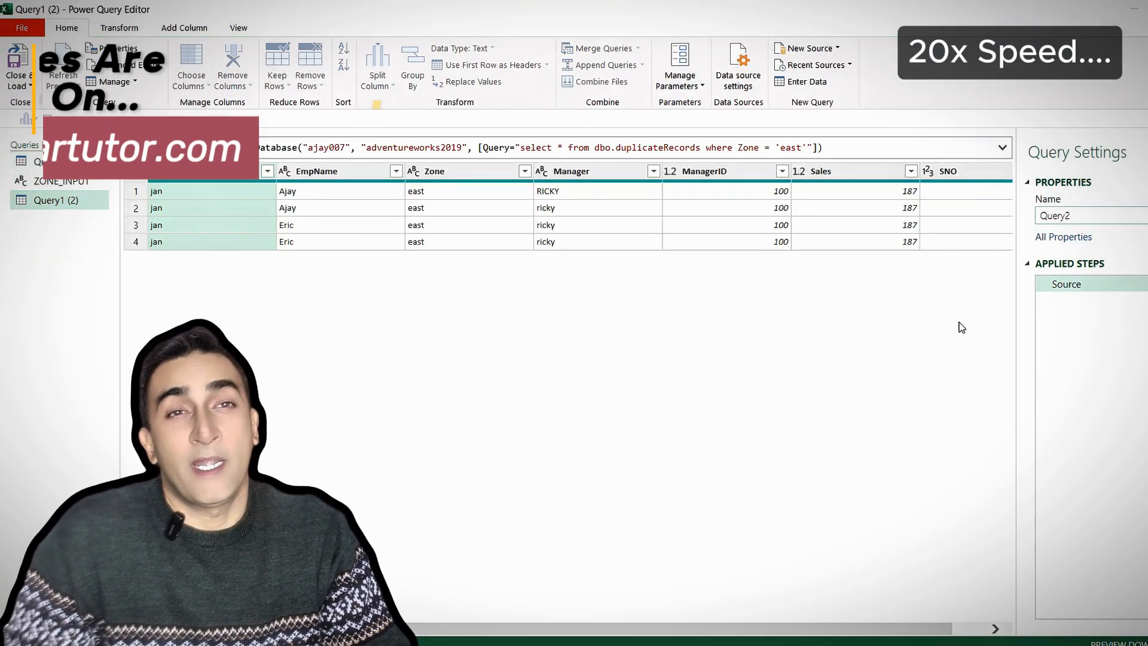
{"action": "type", "text": "Query2"}
Add a MySql variable to Query2's M code holding the duplicateRecords select statement up to where Zone =, concatenated with myzone
{"action": "left_click", "coordinate": [238, 27]}
{"action": "left_click", "coordinate": [430, 56]}
{"action": "key", "text": "Return"}
{"action": "key", "text": "Return"}
{"action": "key", "text": "Return"}
{"action": "key", "text": "Return"}
{"action": "key", "text": "Return"}
{"action": "key", "text": "Return"}
{"action": "left_click_drag", "start_coordinate": [539, 71], "coordinate": [663, 80]}
{"action": "left_click_drag", "start_coordinate": [754, 253], "coordinate": [1041, 253]}
{"action": "left_click", "coordinate": [440, 202]}
{"action": "type", "text": "select * from dbo.duplicateRecords where Zone = 'east'"}
{"action": "key", "text": "Home"}
{"action": "type", "text": "MySql= \""}
{"action": "left_click_drag", "start_coordinate": [716, 203], "coordinate": [764, 203]}
{"action": "type", "text": "\" & myzone"}
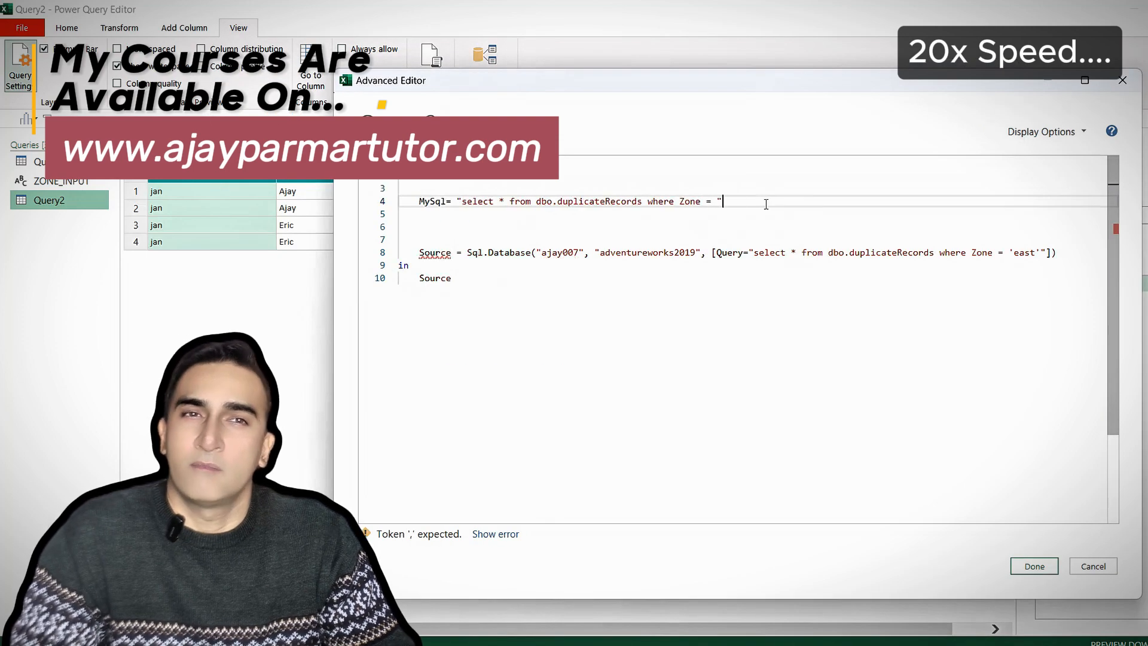
Define the variable Myzone = ZONE_INPUT on the line above MySql
{"action": "left_click", "coordinate": [447, 187]}
{"action": "type", "text": "step1 = ZONE_INPUT,"}
{"action": "double_click", "coordinate": [433, 188]}
{"action": "type", "text": "Myzone"}
Wrap Myzone in single quotes within the MySql string using "'" & Myzone & "'" and capitalize Select
{"action": "double_click", "coordinate": [753, 202]}
{"action": "type", "text": "\"'\" & Myzone & \"'\""}
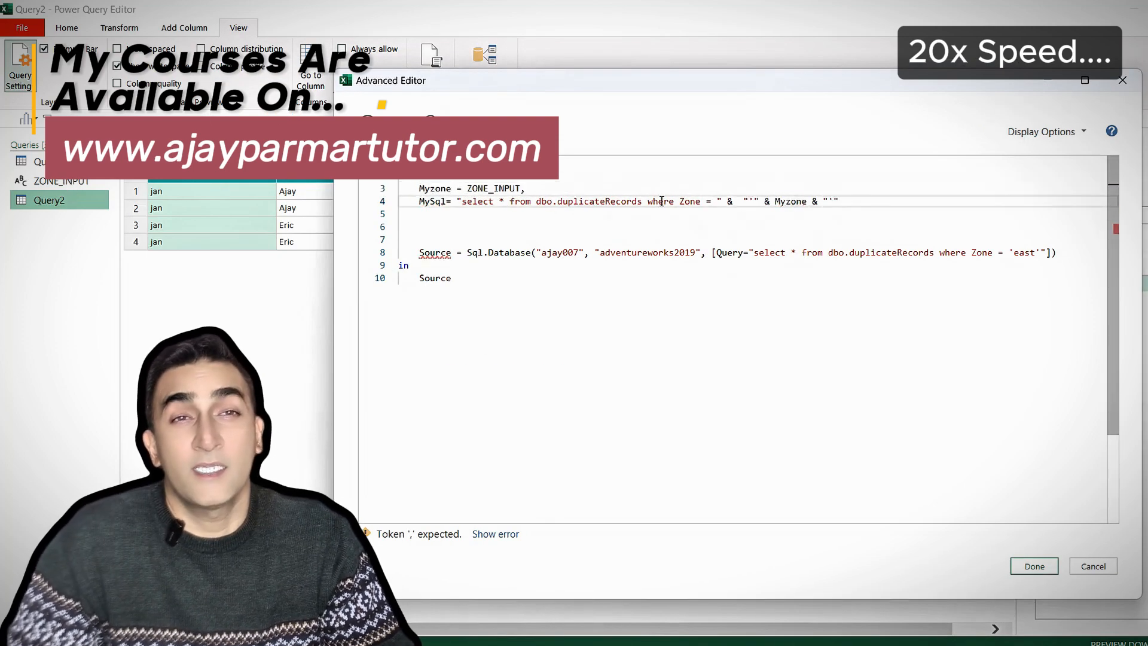
{"action": "left_click_drag", "start_coordinate": [462, 202], "coordinate": [467, 202]}
{"action": "type", "text": "S"}
Replace the hardcoded SQL text in the Source step with MySql, end the MySql line with a comma and apply the code
{"action": "double_click", "coordinate": [494, 189]}
{"action": "left_click", "coordinate": [541, 228]}
{"action": "left_click_drag", "start_coordinate": [754, 228], "coordinate": [1041, 228]}
{"action": "key", "text": "BackSpace"}
{"action": "type", "text": "MySql"}
{"action": "left_click", "coordinate": [857, 202]}
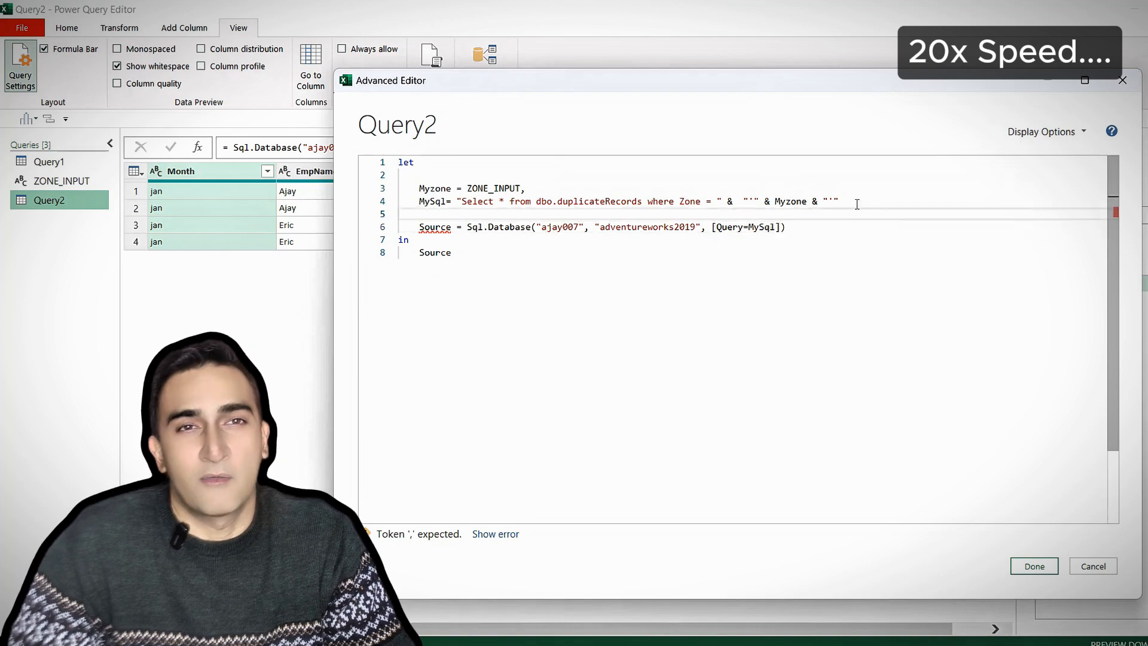
{"action": "type", "text": ","}
{"action": "left_click", "coordinate": [1035, 566]}
{"action": "left_click", "coordinate": [448, 174]}
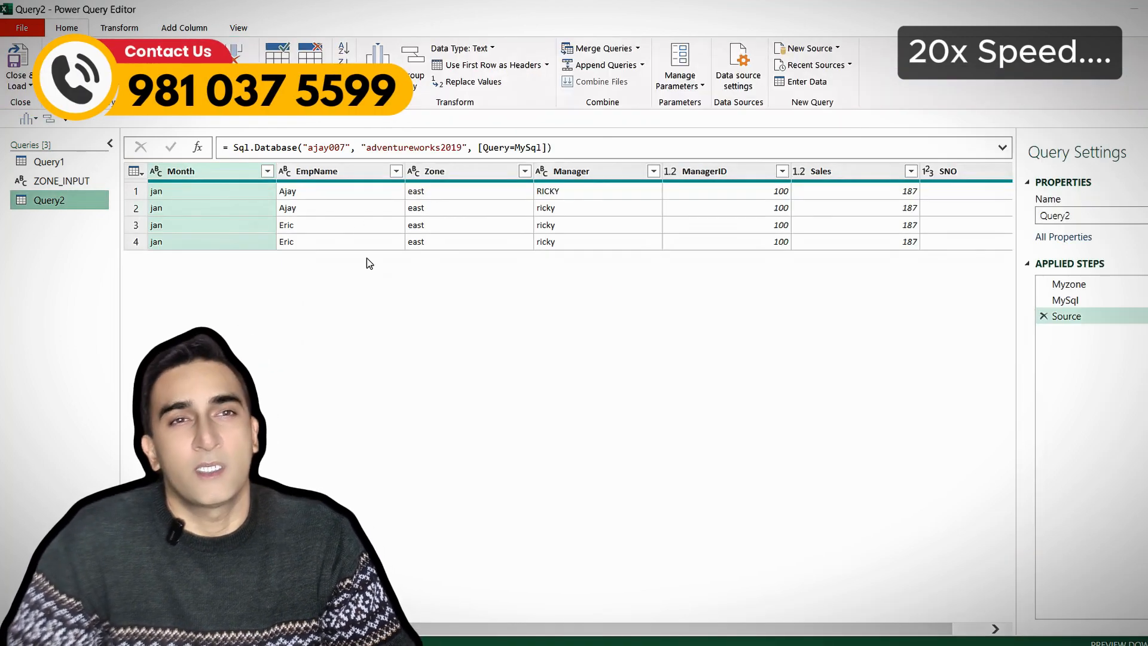
Adjust the editor's query options and confirm them
{"action": "left_click", "coordinate": [22, 28]}
{"action": "left_click", "coordinate": [319, 311]}
{"action": "left_click", "coordinate": [396, 374]}
{"action": "left_click", "coordinate": [538, 196]}
{"action": "left_click", "coordinate": [782, 535]}
Close the editor and load Query2 as a table into the existing worksheet starting at cell D1
{"action": "left_click", "coordinate": [20, 86]}
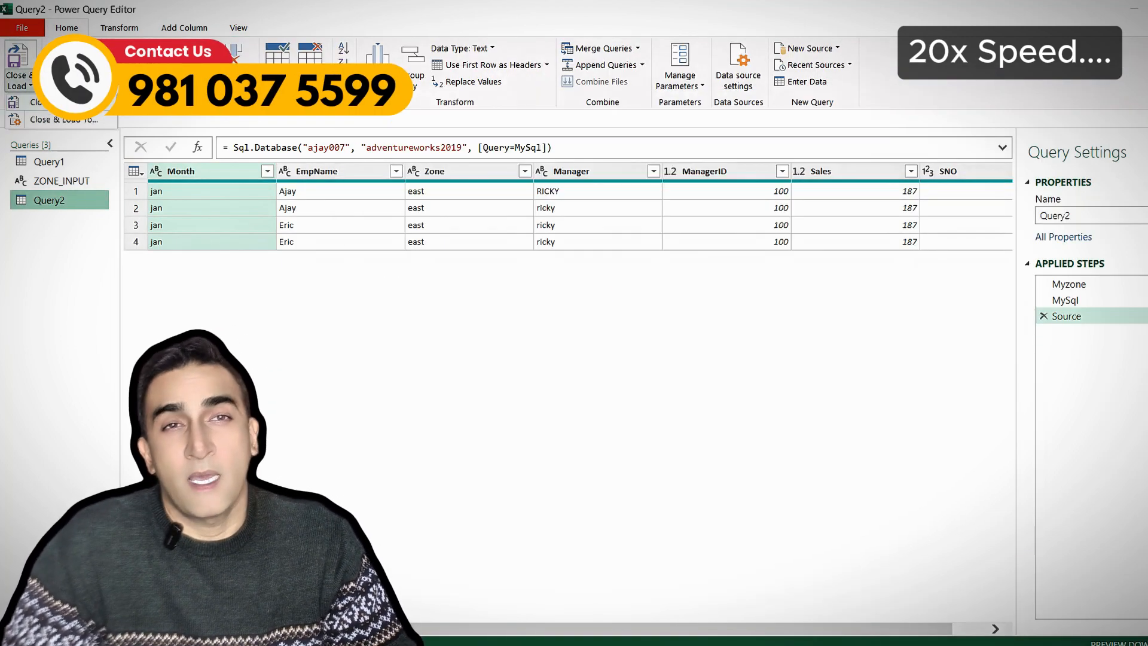
{"action": "left_click", "coordinate": [59, 121]}
{"action": "right_click", "coordinate": [1018, 382]}
{"action": "left_click", "coordinate": [1100, 459]}
{"action": "left_click", "coordinate": [440, 220]}
{"action": "left_click", "coordinate": [573, 418]}
Test the zone parameter by entering WEST, NORTH and EAST in turn in cell A2 under ZONE
{"action": "left_click", "coordinate": [43, 247]}
{"action": "type", "text": "WEST"}
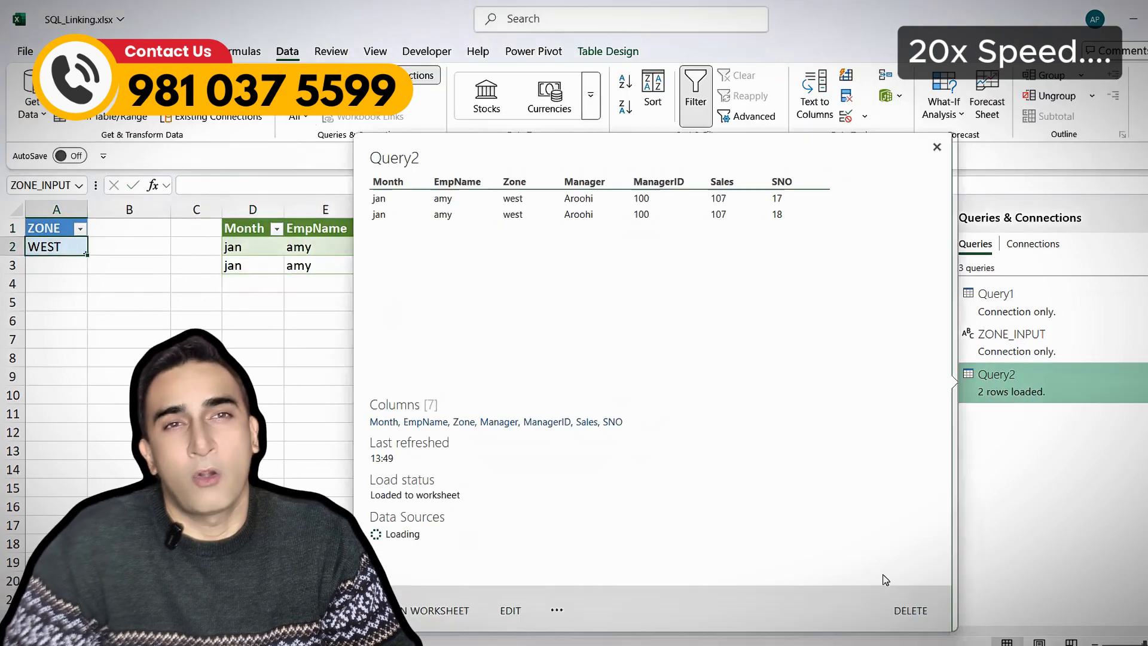
{"action": "left_click", "coordinate": [56, 247]}
{"action": "type", "text": "NORTH"}
{"action": "key", "text": "Return"}
{"action": "left_click", "coordinate": [56, 246]}
{"action": "type", "text": "EAST"}
{"action": "key", "text": "Return"}
{"action": "left_click", "coordinate": [537, 413]}
Switch to SQL Server Management Studio and select the AdventureWorks2019 database in Object Explorer
{"action": "mouse_move", "coordinate": [670, 612]}
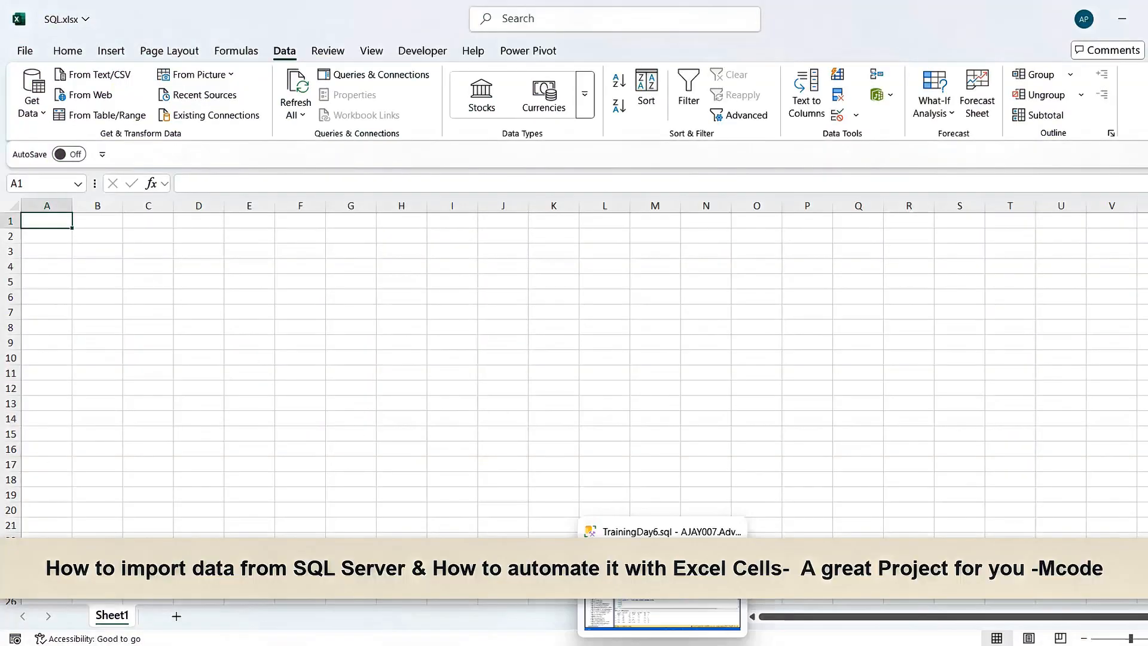
{"action": "left_click", "coordinate": [663, 613]}
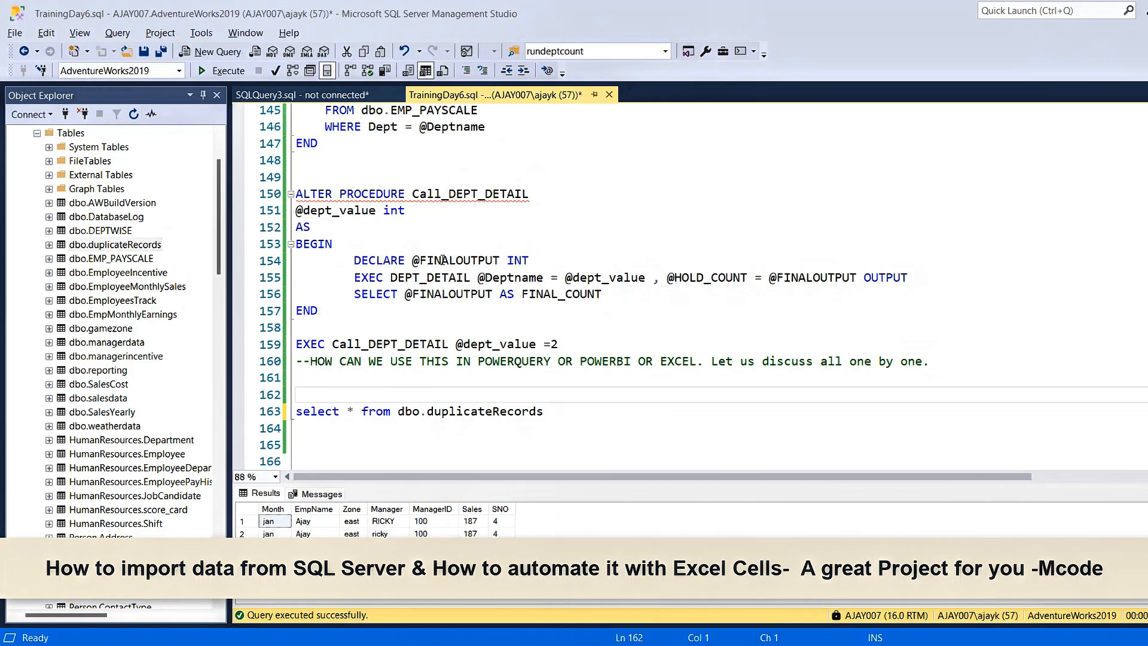
{"action": "left_click", "coordinate": [392, 231]}
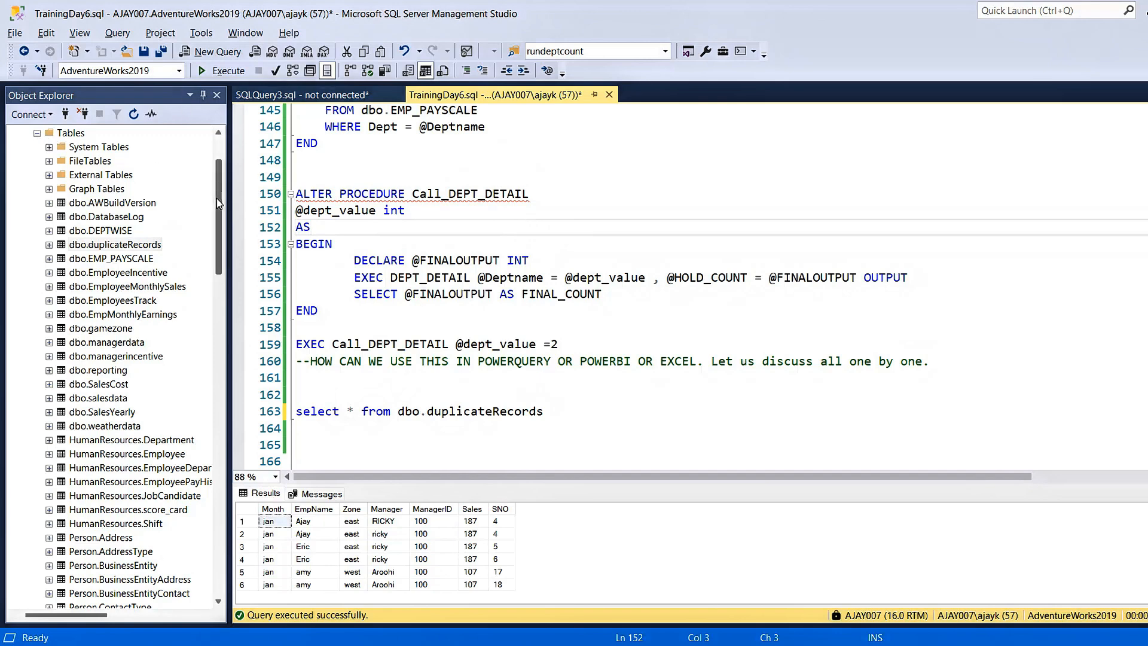
{"action": "left_click_drag", "start_coordinate": [220, 201], "coordinate": [220, 177]}
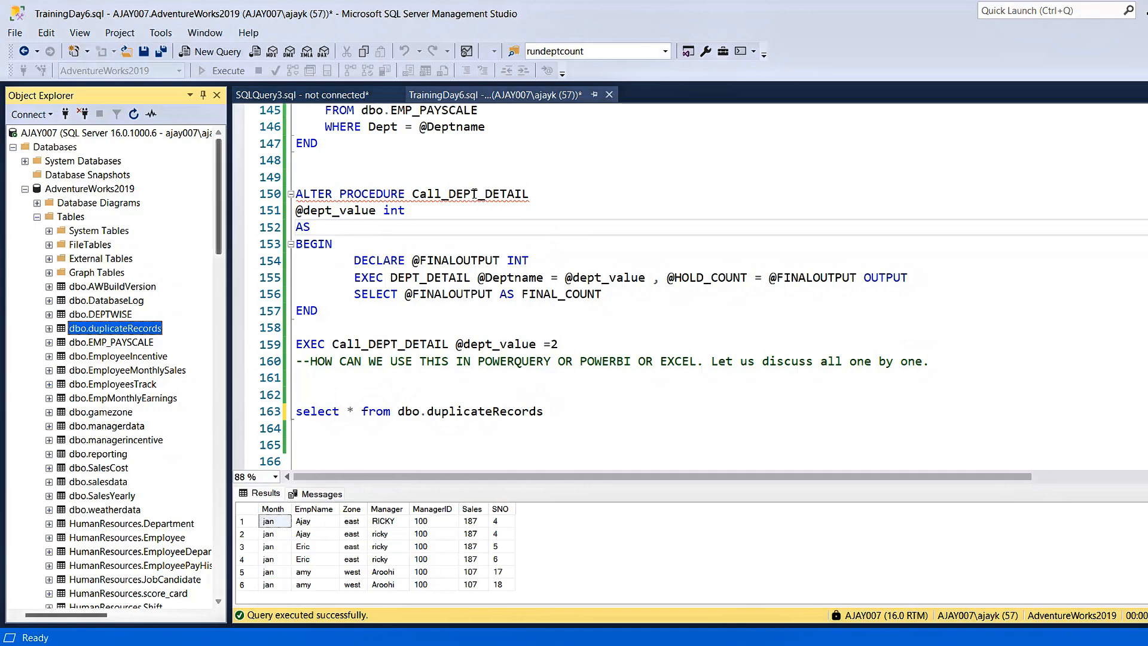
{"action": "mouse_move", "coordinate": [474, 193]}
{"action": "left_click", "coordinate": [116, 190]}
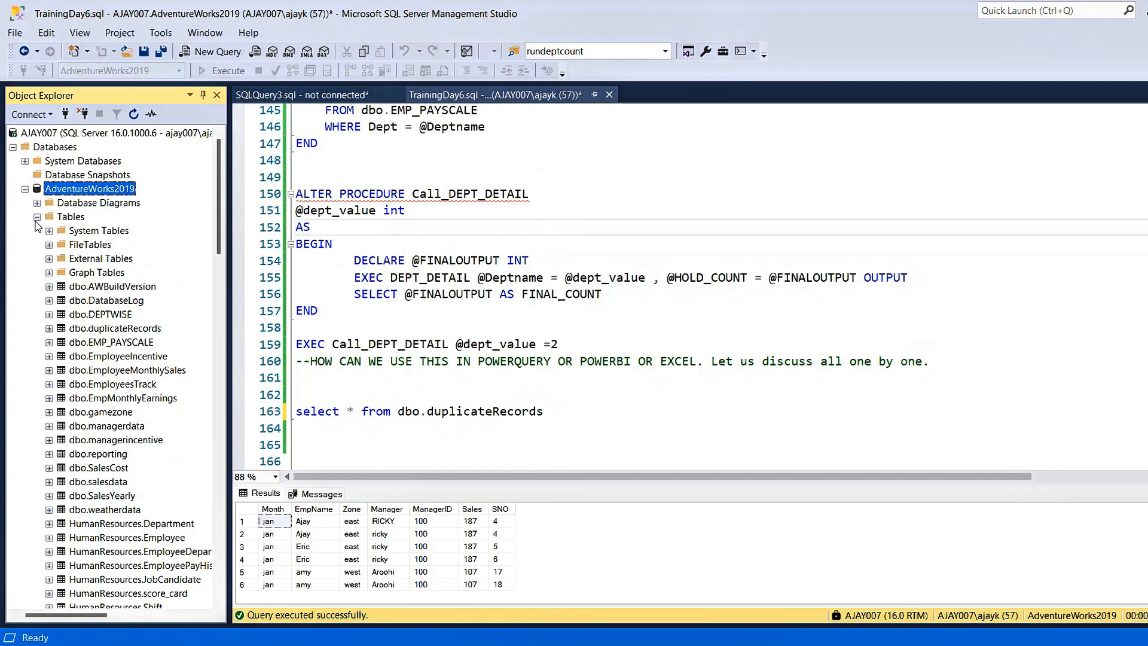
Run select * from dbo.duplicateRecords on line 163 and enlarge the results grid
{"action": "left_click", "coordinate": [296, 412]}
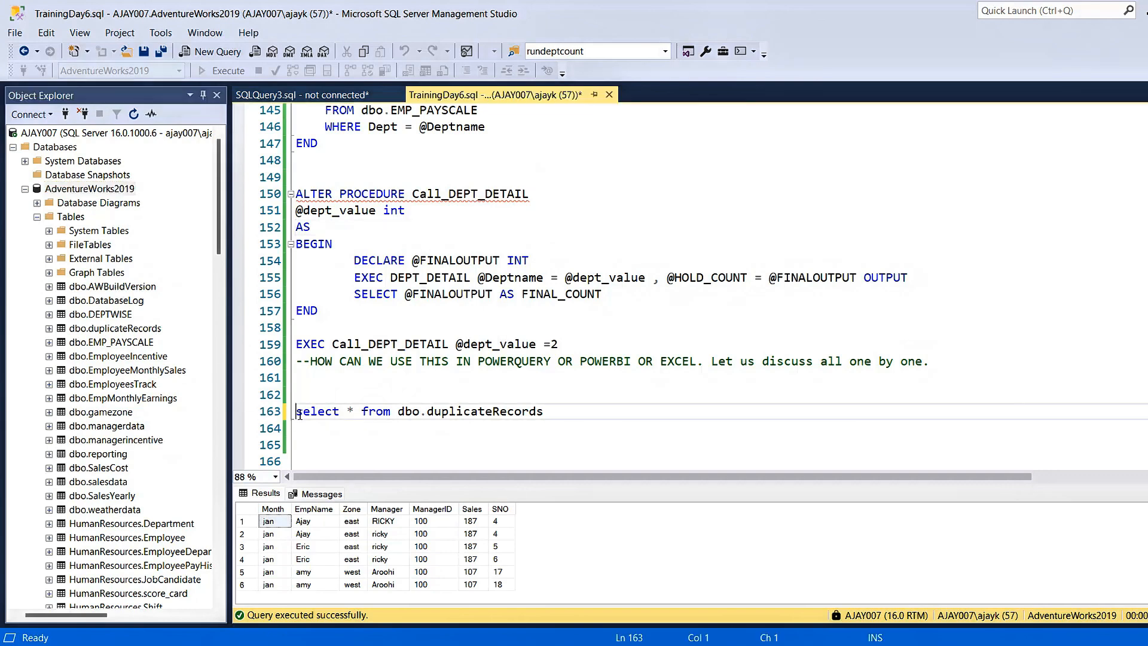
{"action": "key", "text": "shift+End"}
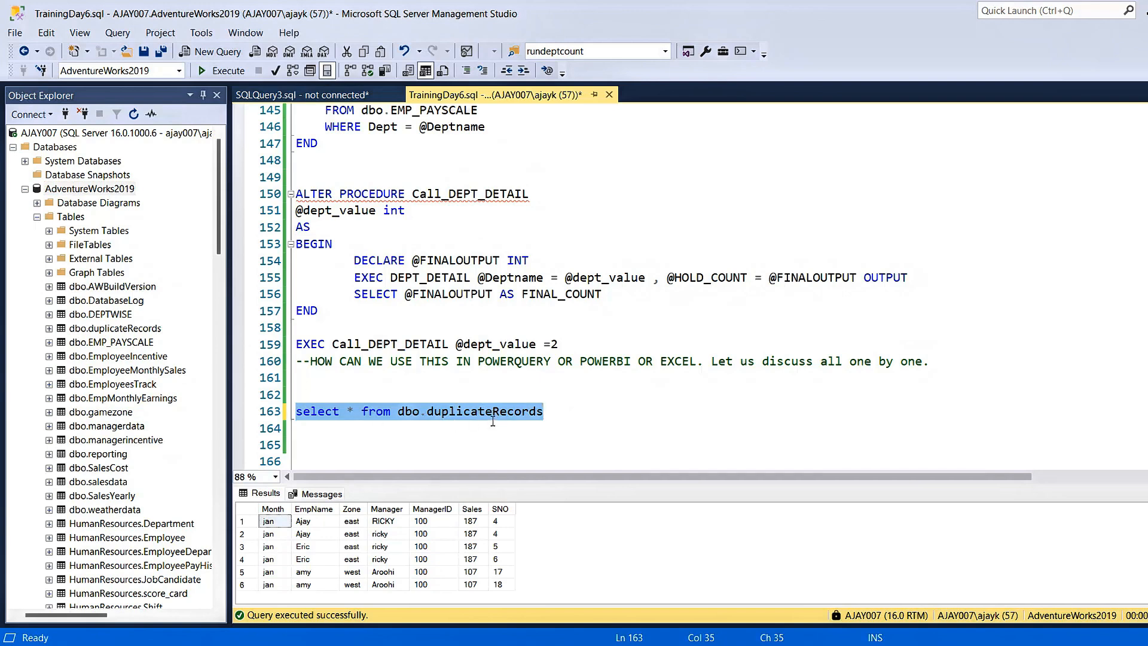
{"action": "left_click", "coordinate": [228, 74]}
{"action": "left_click", "coordinate": [526, 465]}
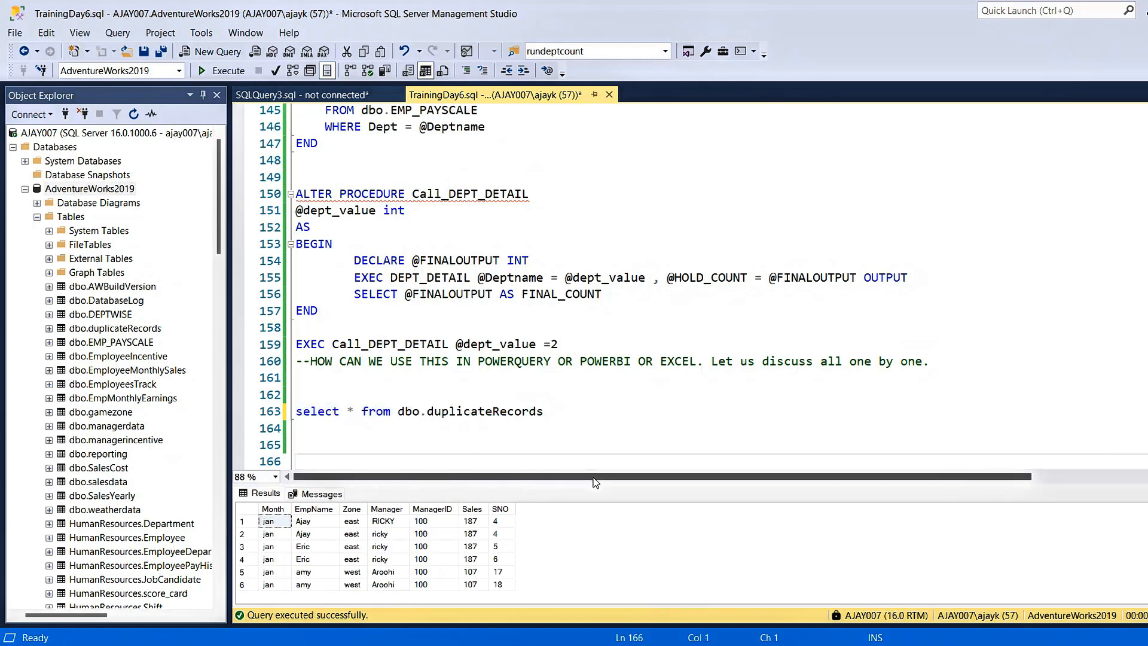
{"action": "left_click_drag", "start_coordinate": [604, 485], "coordinate": [538, 383]}
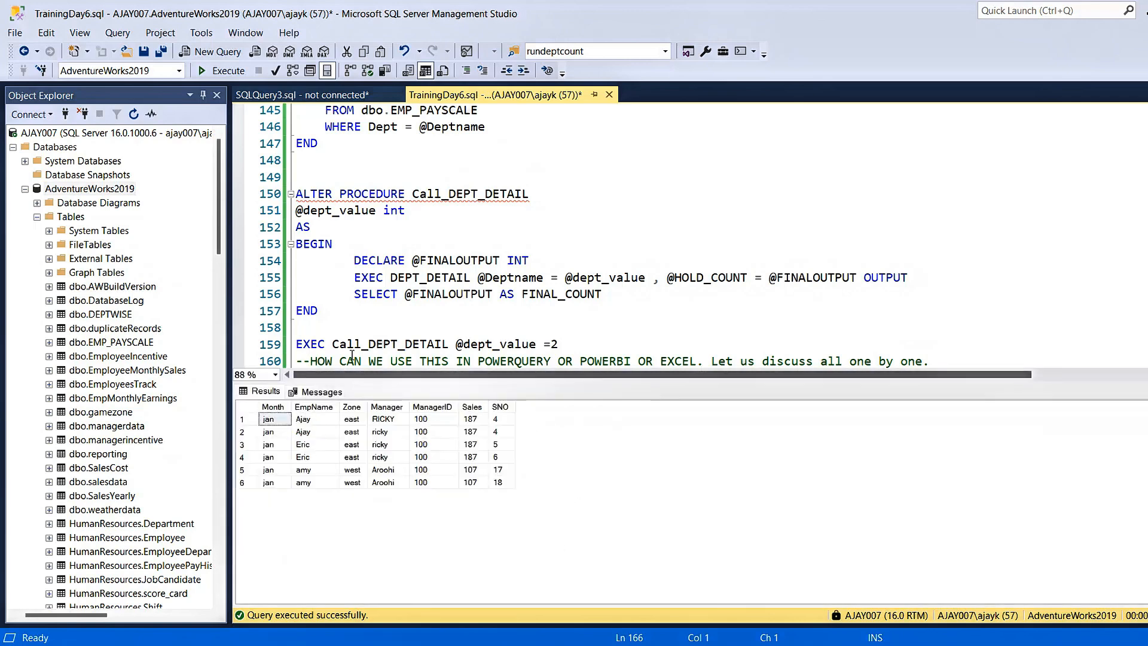
{"action": "left_click", "coordinate": [275, 419]}
Check the server name in the Connect to Server dialog and close it without connecting
{"action": "left_click", "coordinate": [15, 33]}
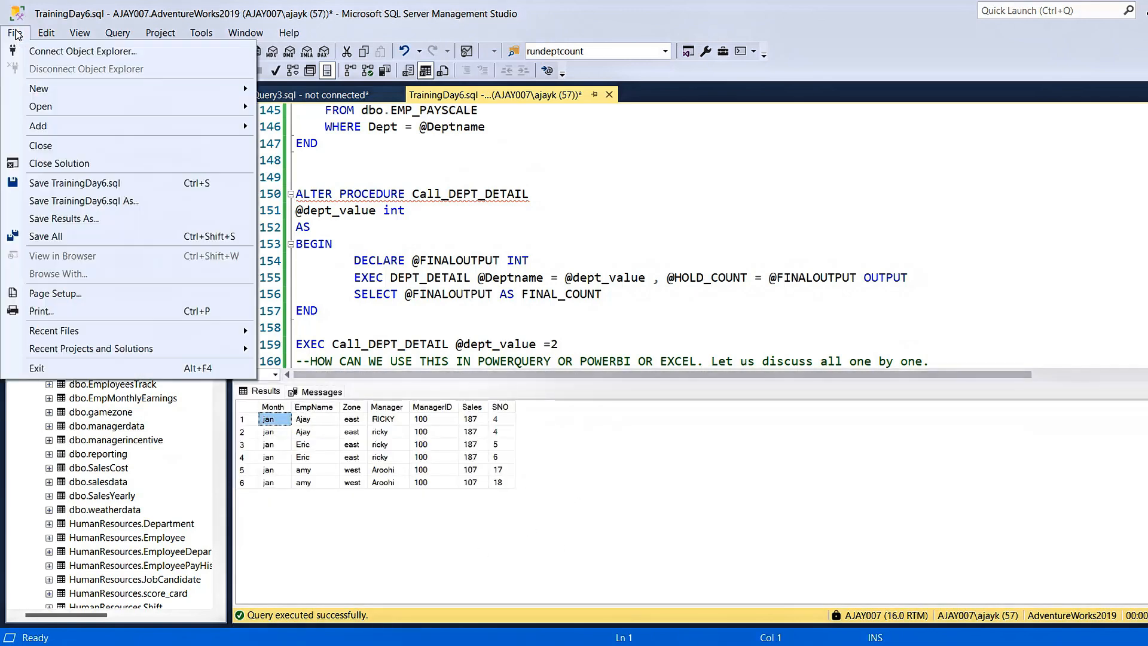
{"action": "left_click", "coordinate": [93, 53]}
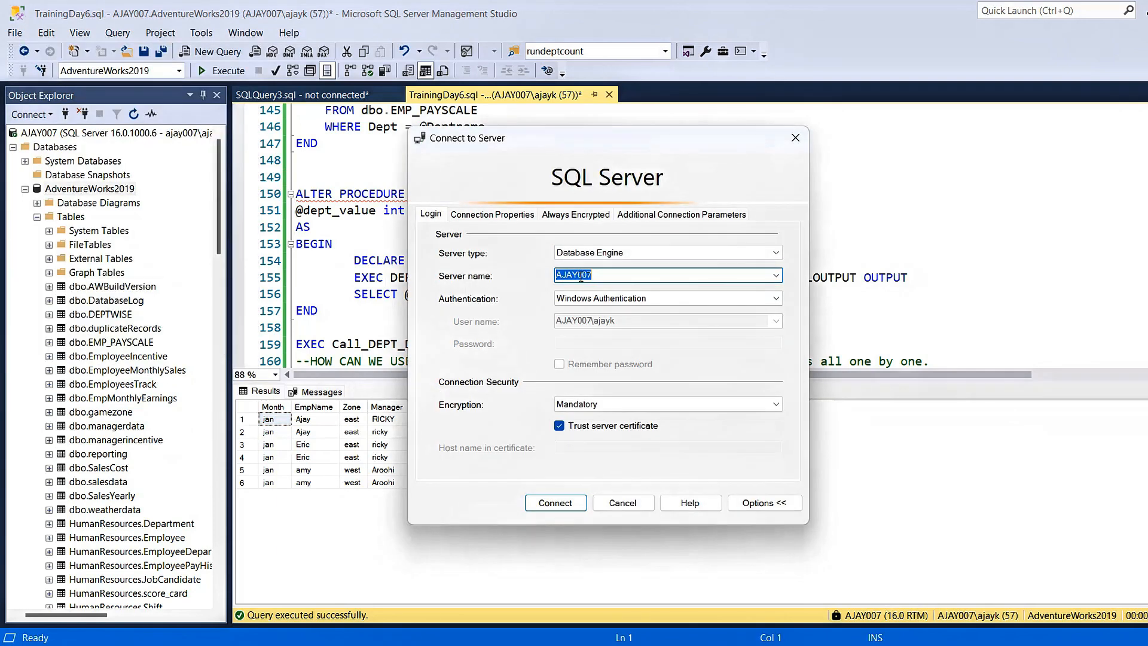
{"action": "left_click", "coordinate": [607, 276]}
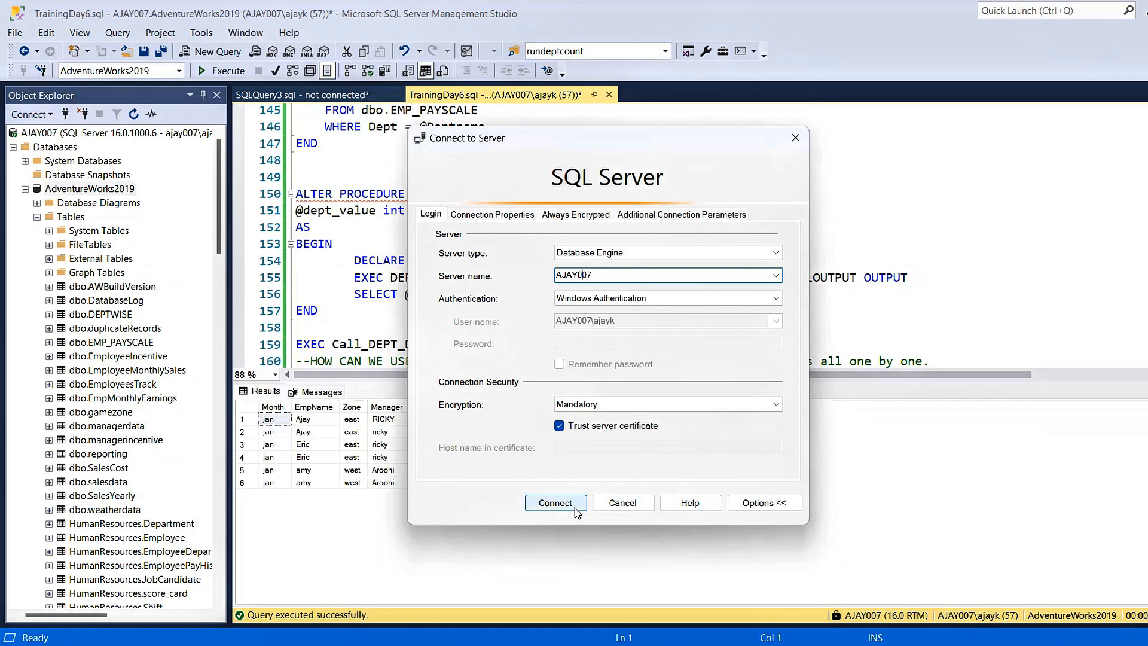
{"action": "left_click", "coordinate": [638, 501]}
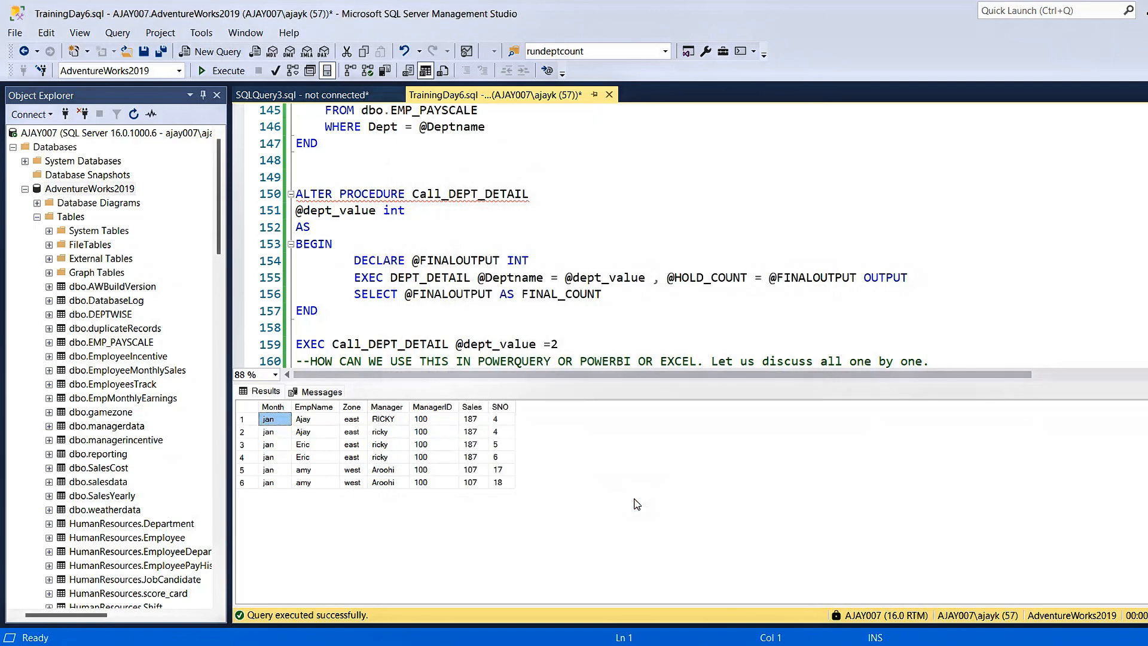
Go to the statement select * from dbo.duplicateRecords on line 163 and select its full text
{"action": "left_click", "coordinate": [519, 306]}
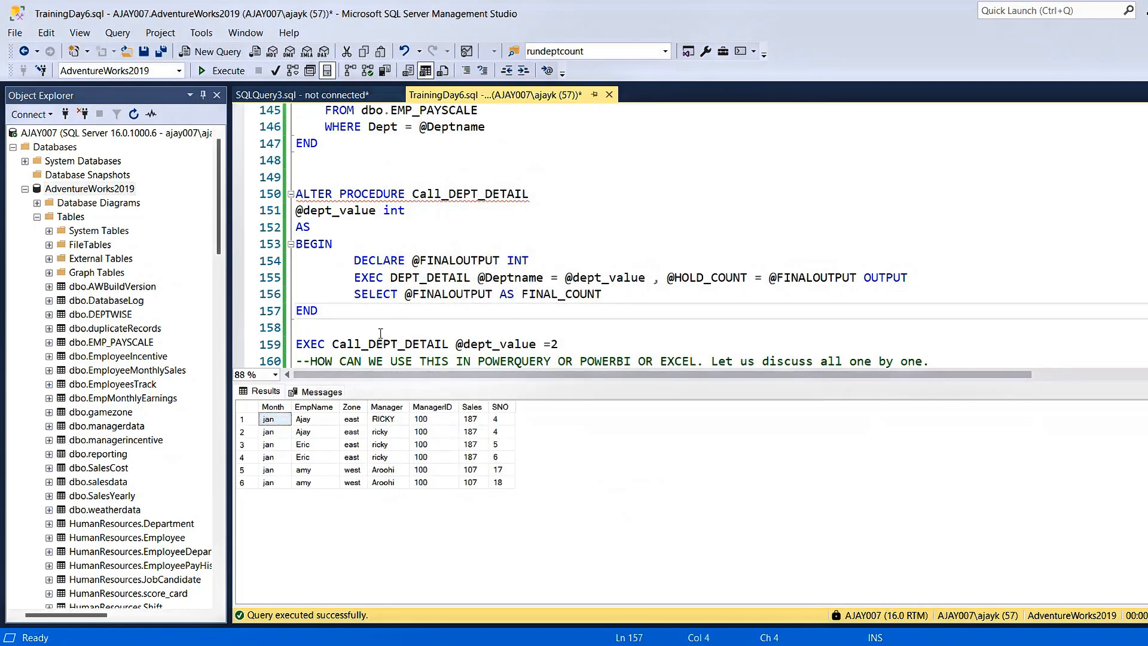
{"action": "key", "text": "Down"}
{"action": "key", "text": "Down"}
{"action": "key", "text": "Down"}
{"action": "key", "text": "Down"}
{"action": "key", "text": "Down"}
{"action": "key", "text": "Down"}
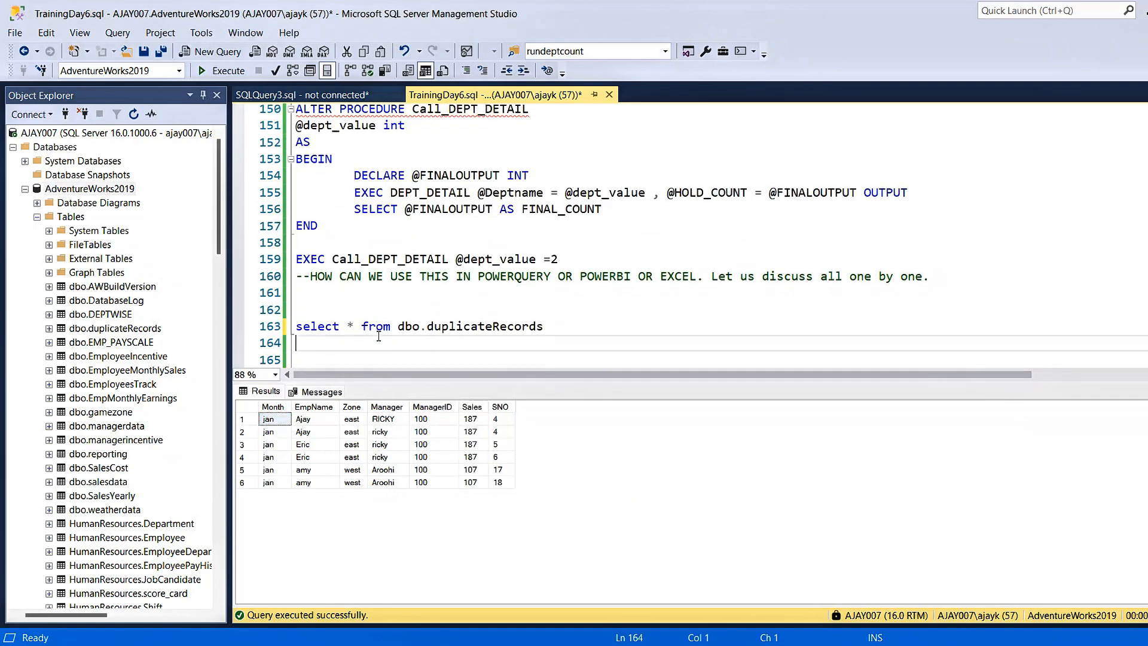
{"action": "key", "text": "shift+End"}
{"action": "key", "text": "ctrl+c"}
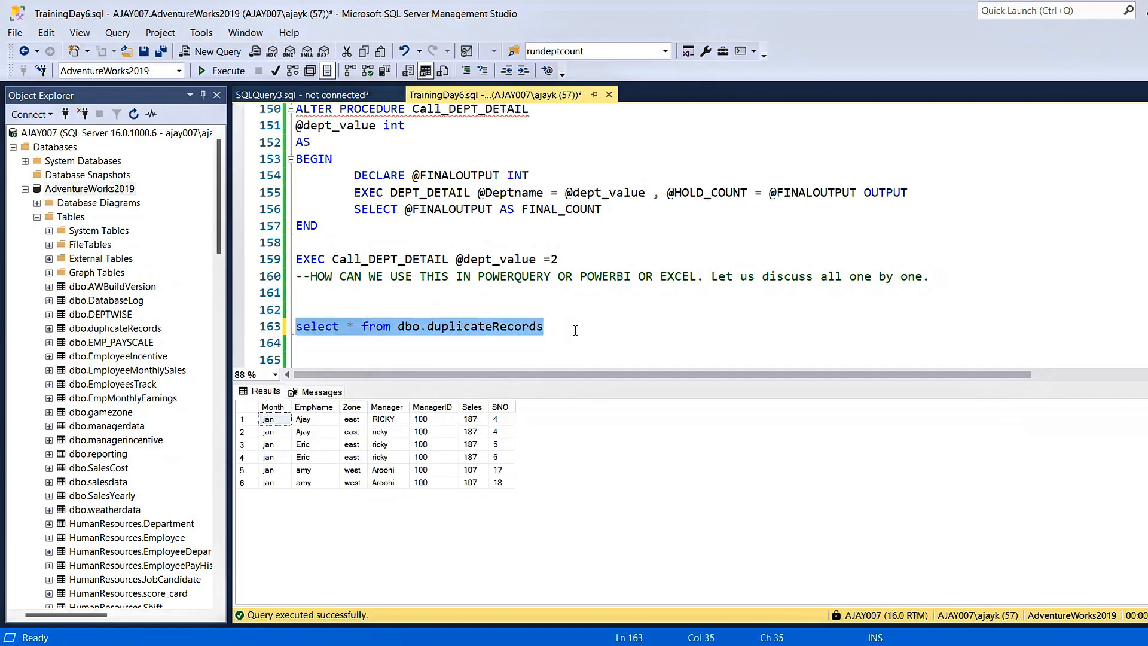
{"action": "left_click", "coordinate": [575, 331]}
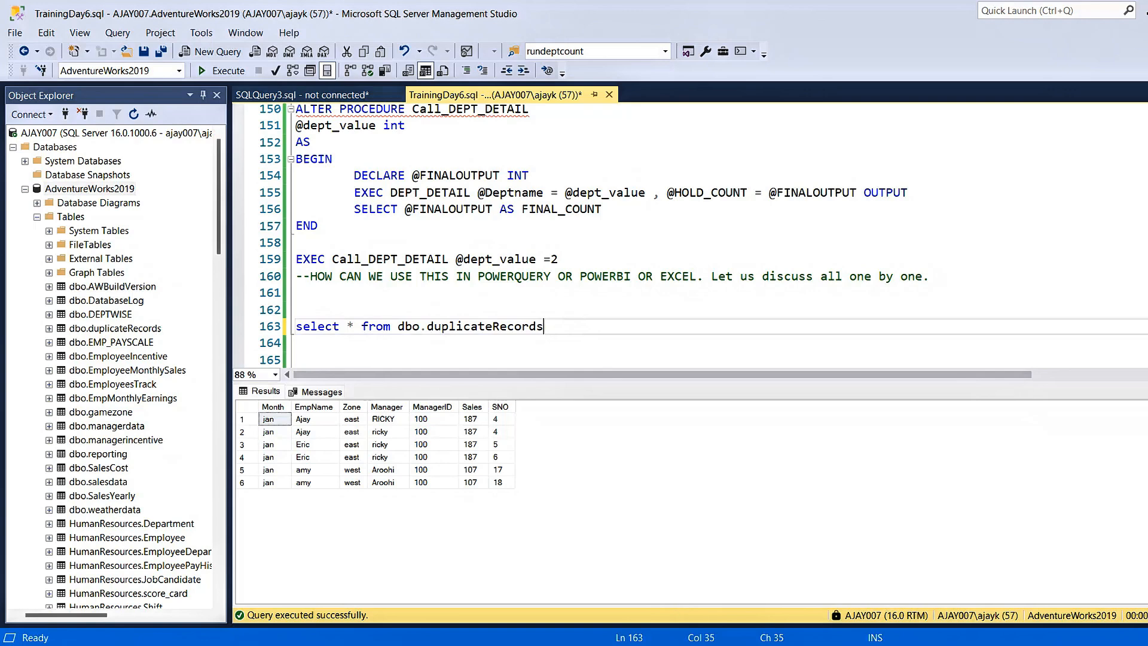
Switch to the SQL.xlsx workbook in Excel and select cell A1 on Sheet1
{"action": "mouse_move", "coordinate": [697, 645]}
{"action": "left_click", "coordinate": [825, 598]}
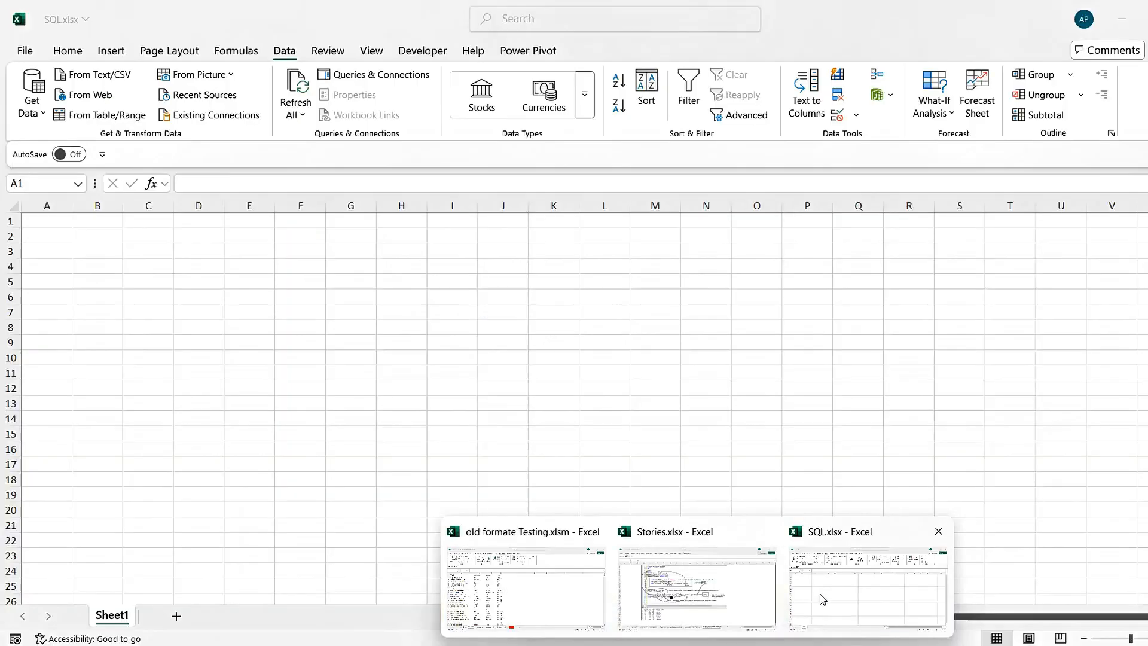
{"action": "left_click_drag", "start_coordinate": [104, 226], "coordinate": [59, 222]}
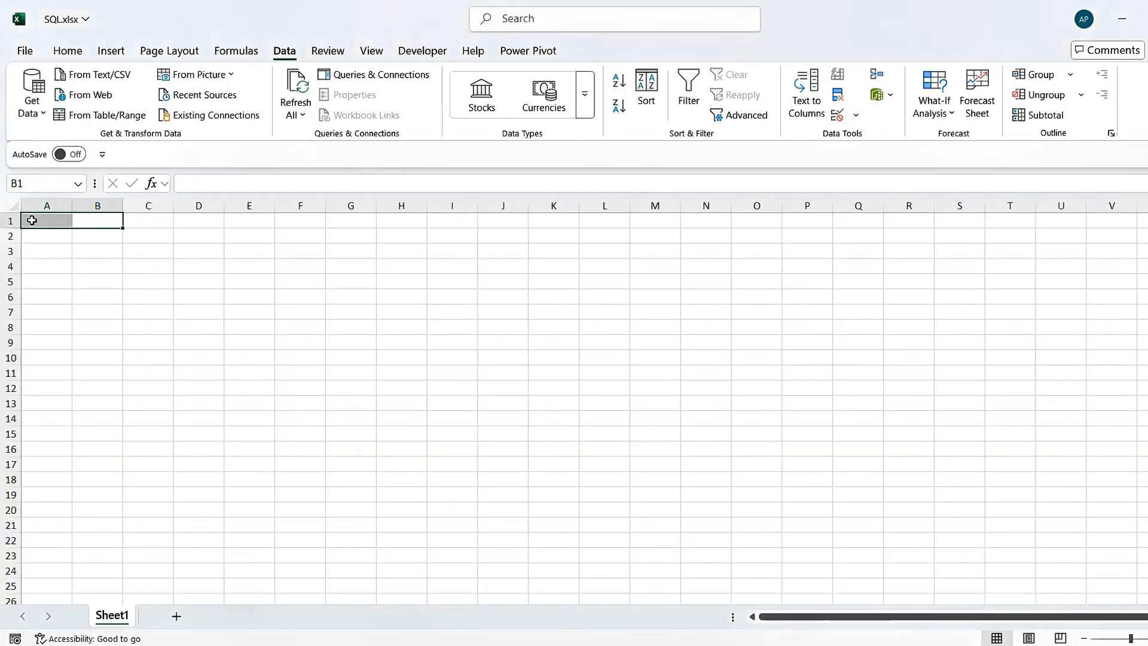
{"action": "left_click", "coordinate": [54, 223]}
{"action": "left_click", "coordinate": [108, 230]}
{"action": "key", "text": "Left"}
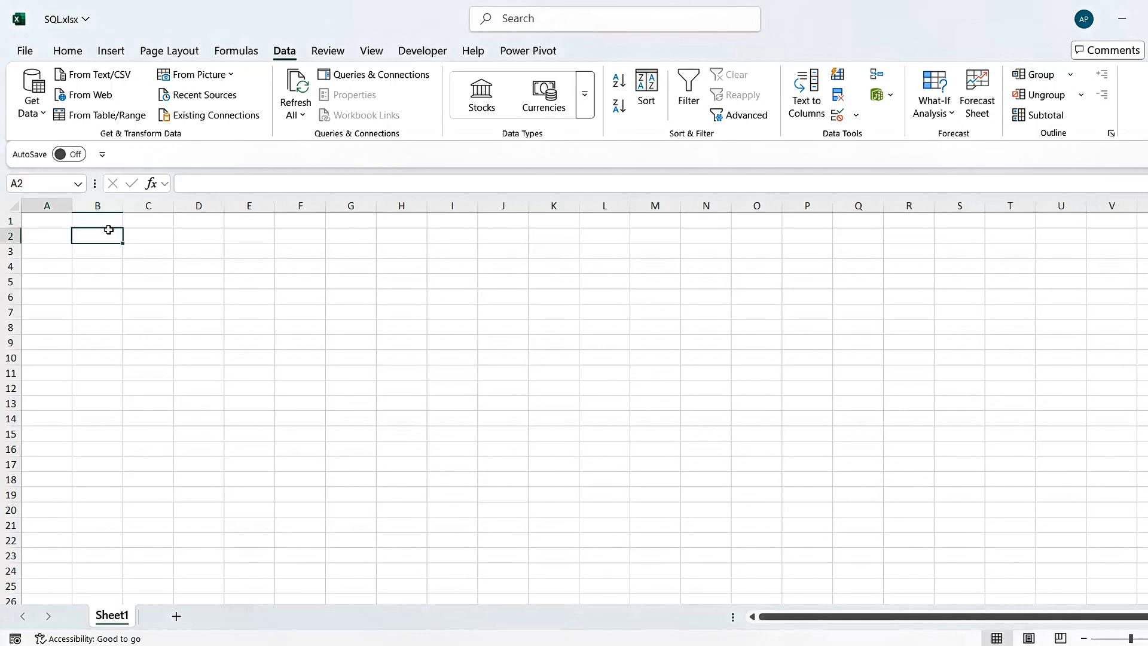
{"action": "key", "text": "Up"}
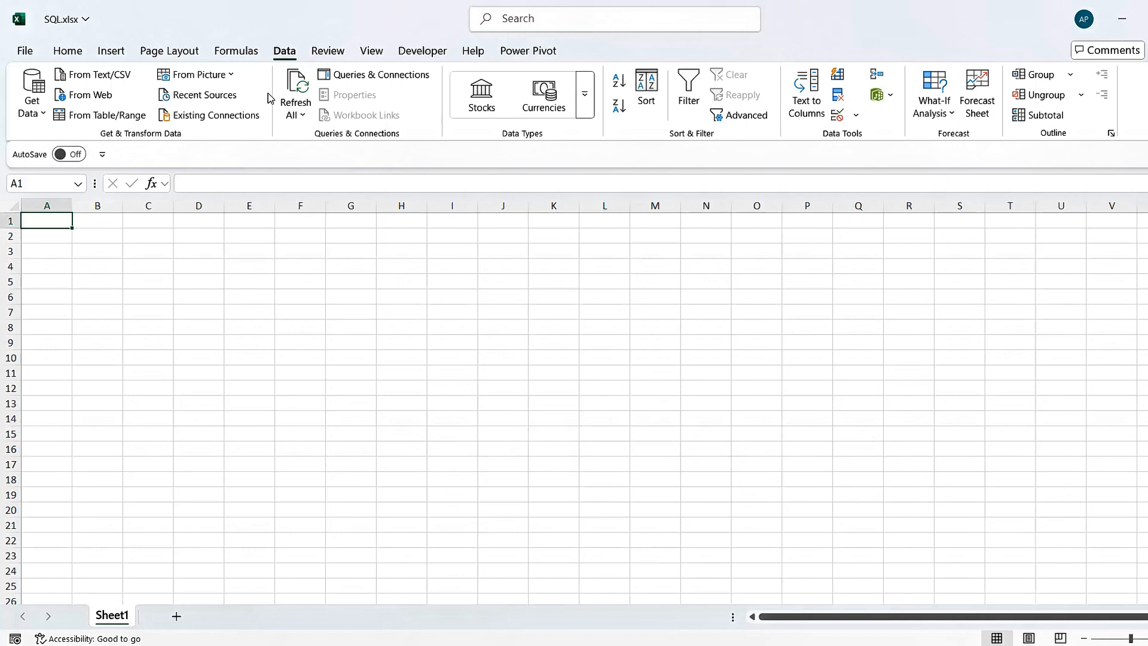
Start a data import from a SQL Server database and enter ajay007 as the server
{"action": "left_click", "coordinate": [43, 120]}
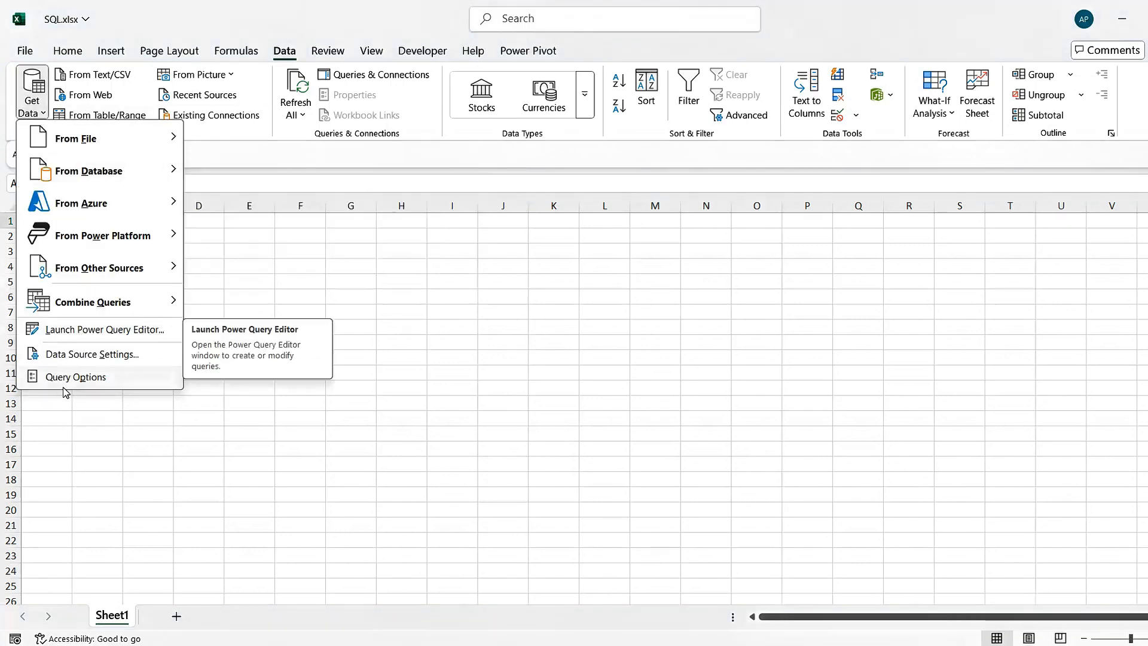
{"action": "mouse_move", "coordinate": [118, 179]}
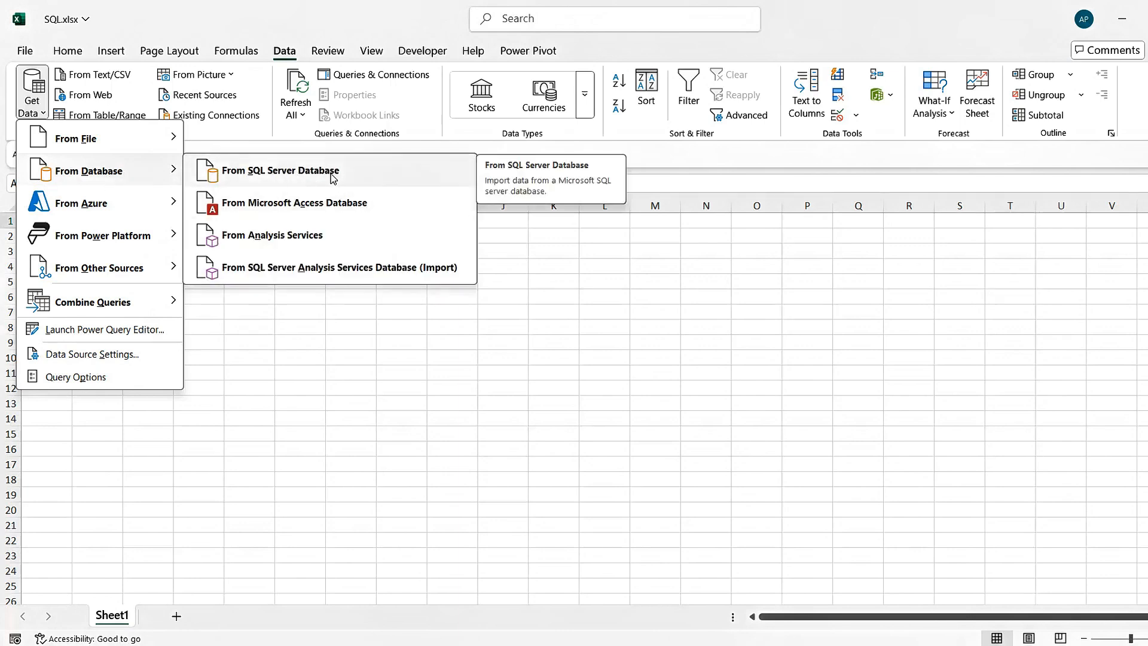
{"action": "left_click", "coordinate": [350, 178]}
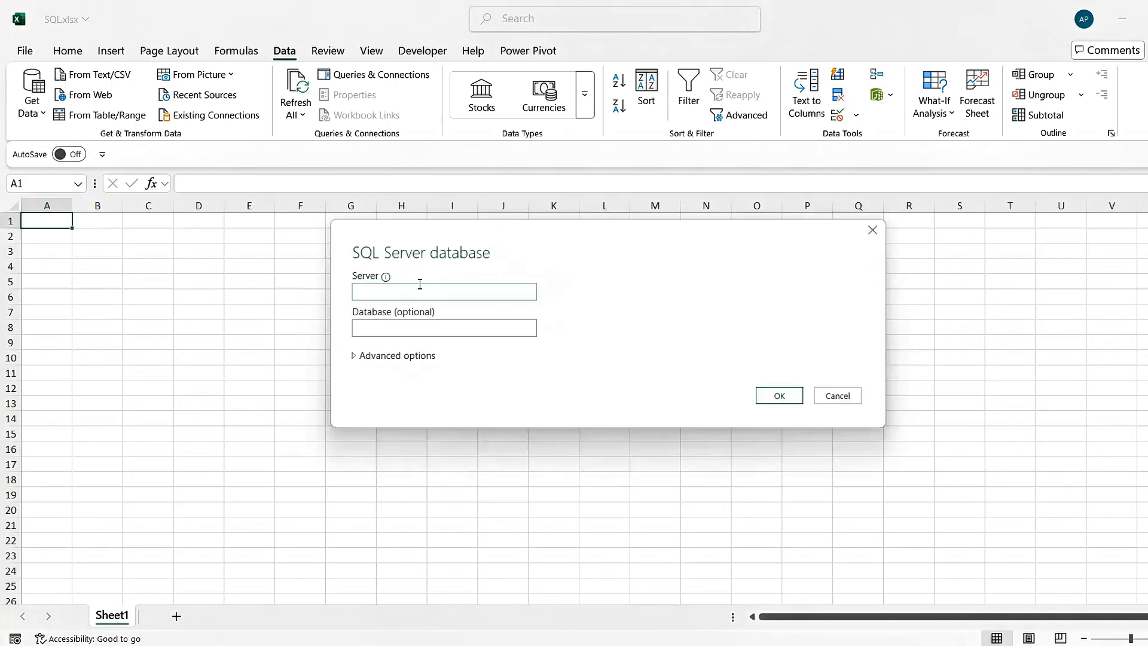
{"action": "left_click_drag", "start_coordinate": [580, 239], "coordinate": [523, 234]}
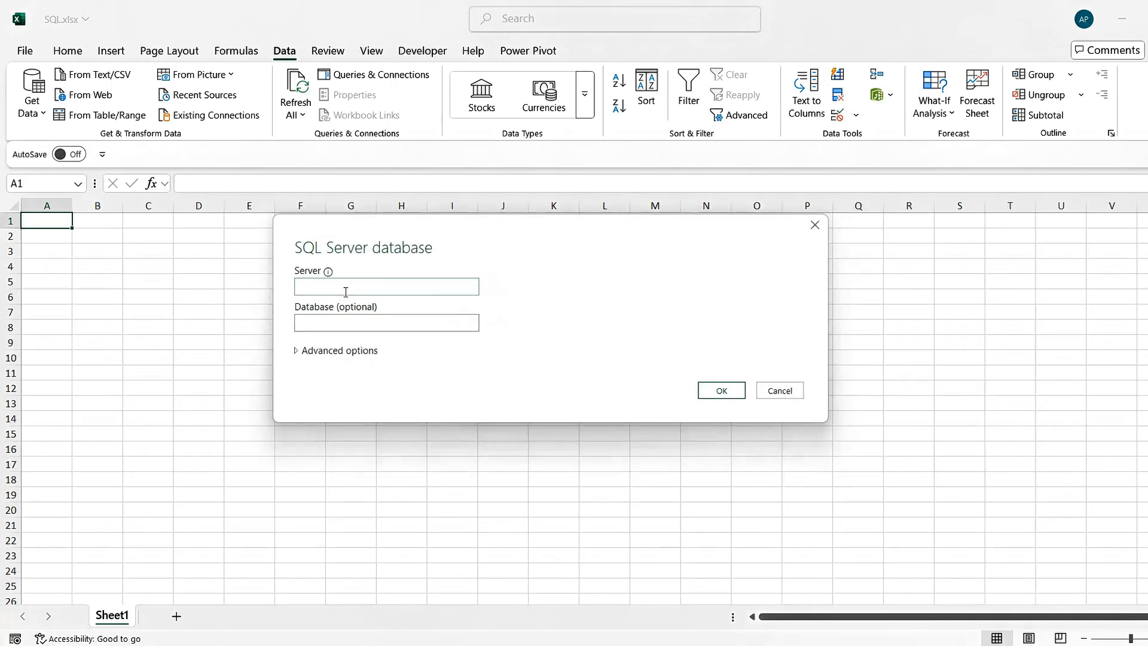
{"action": "left_click", "coordinate": [325, 292]}
{"action": "type", "text": "ajay007"}
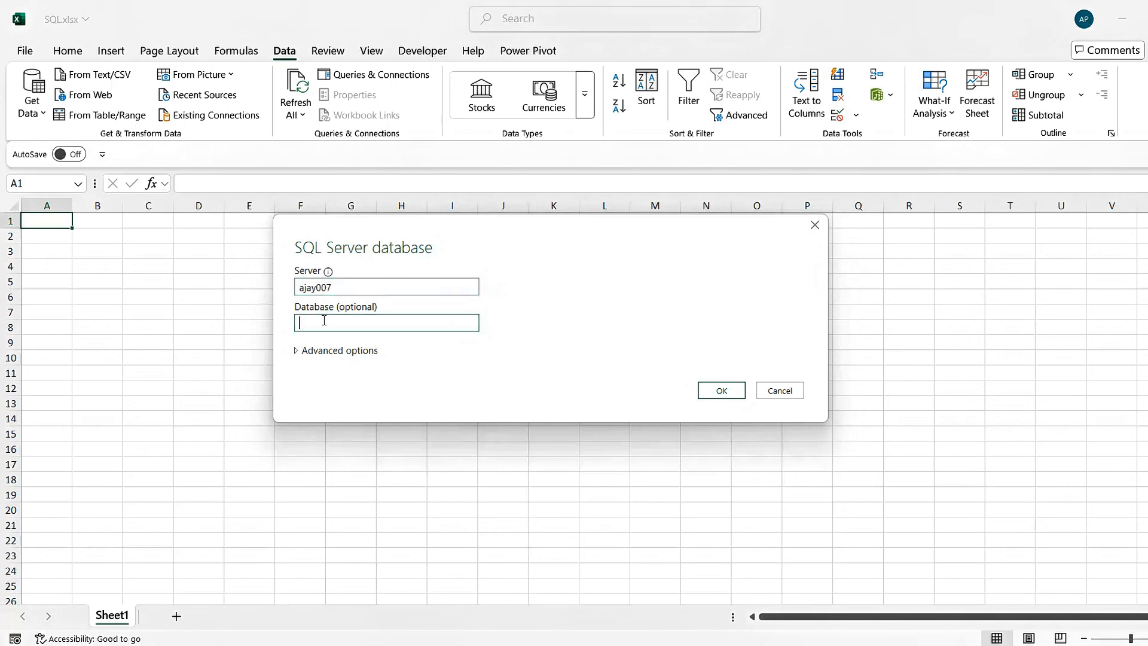
Enter adventureswork2019 as the database for the SQL Server connection
{"action": "left_click", "coordinate": [349, 322]}
{"action": "type", "text": "advd"}
{"action": "key", "text": "BackSpace"}
{"action": "key", "text": "BackSpace"}
{"action": "key", "text": "BackSpace"}
{"action": "type", "text": "tureswork2019"}
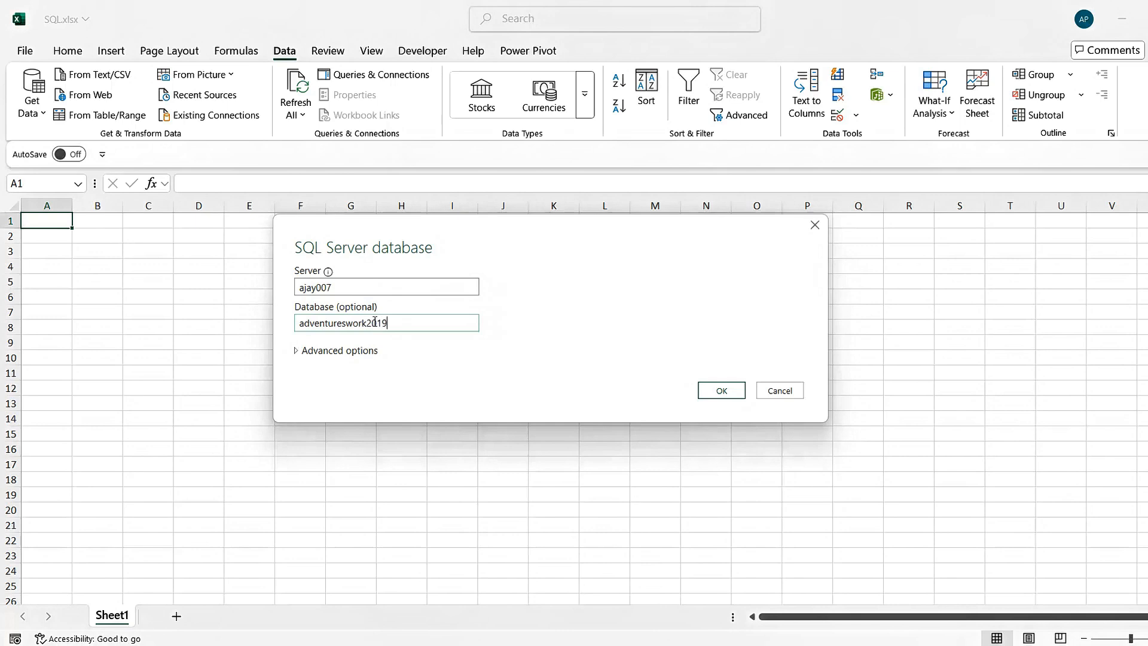
Add the SQL statement select * from dbo.duplicateRecords in the connection's advanced options and submit the connection
{"action": "left_click", "coordinate": [322, 353]}
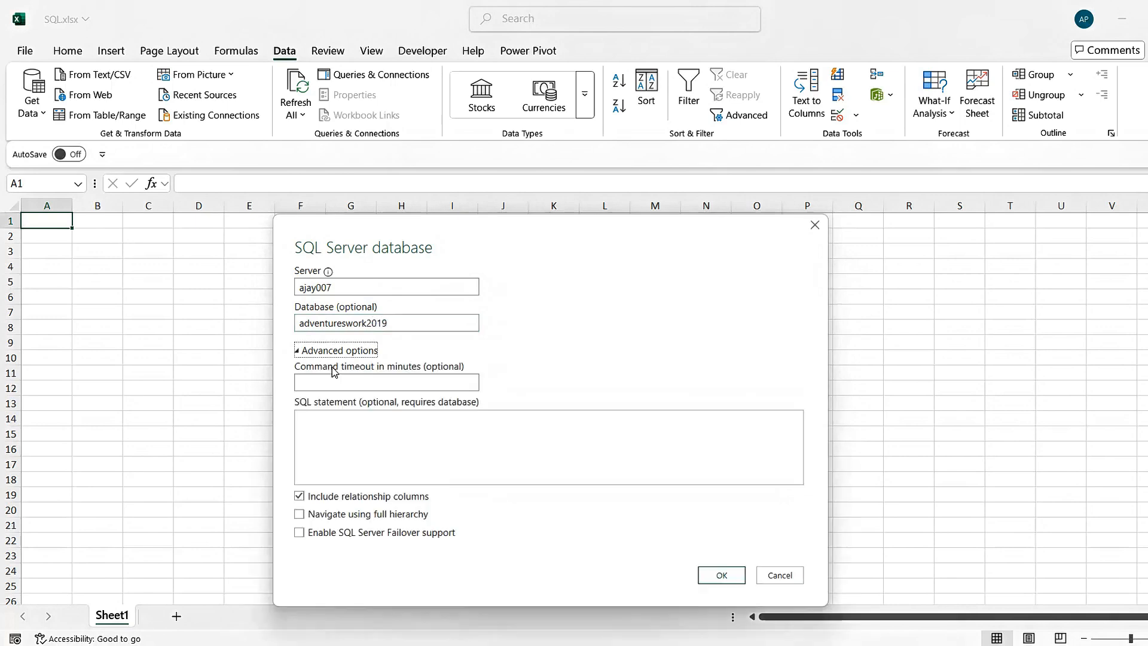
{"action": "left_click", "coordinate": [323, 434]}
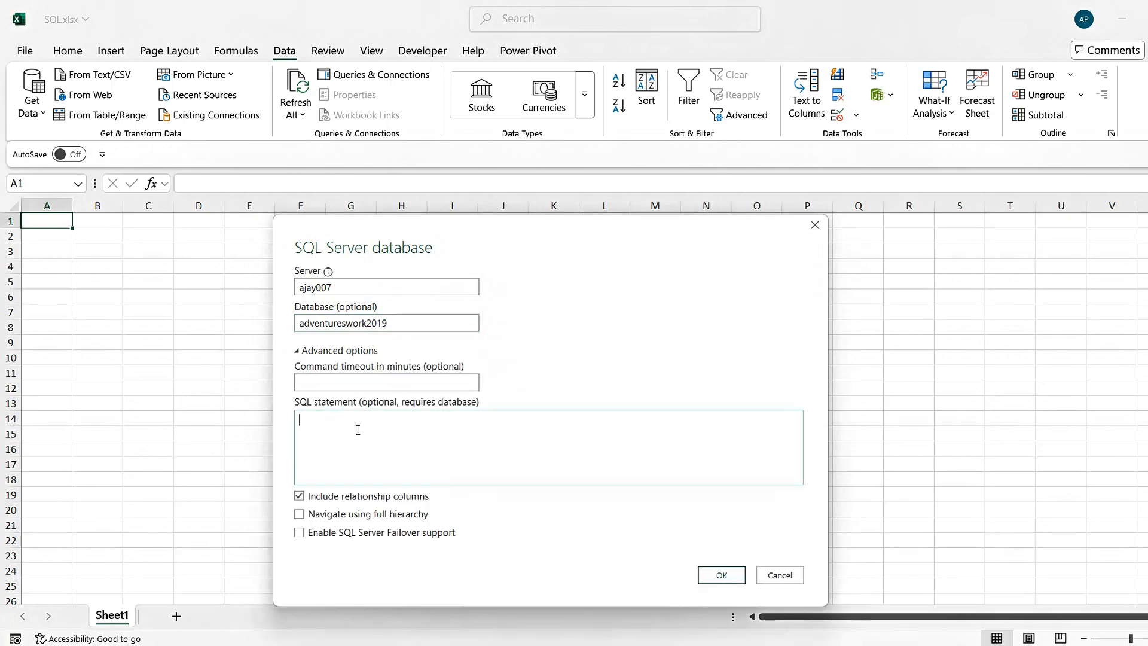
{"action": "key", "text": "ctrl+v"}
{"action": "double_click", "coordinate": [380, 420]}
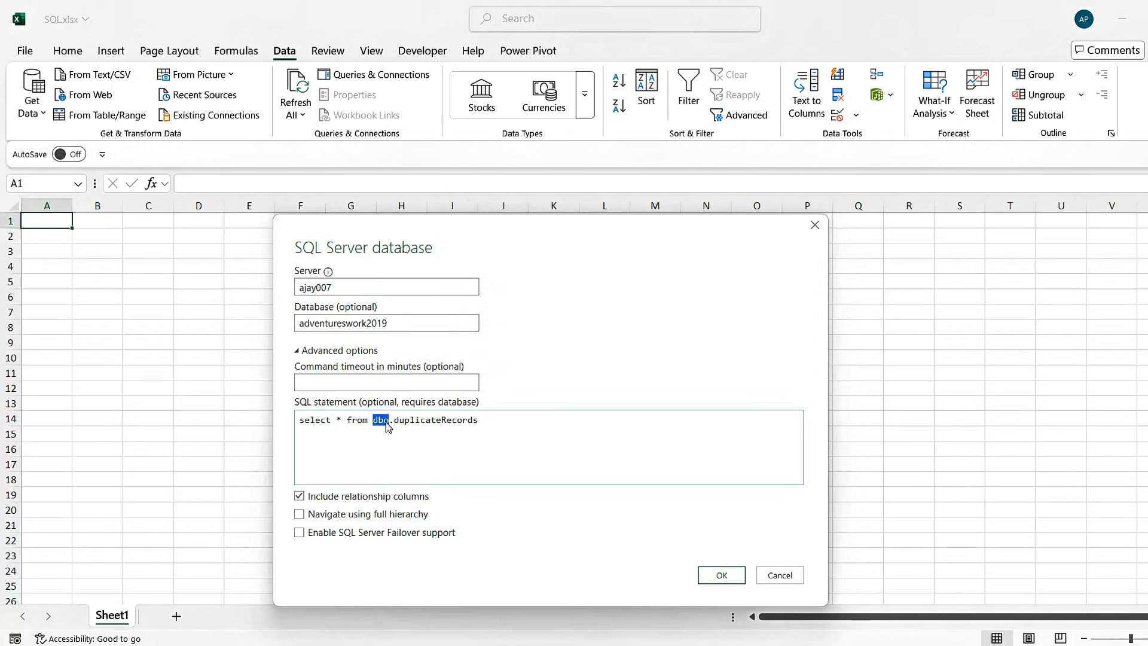
{"action": "left_click", "coordinate": [485, 420]}
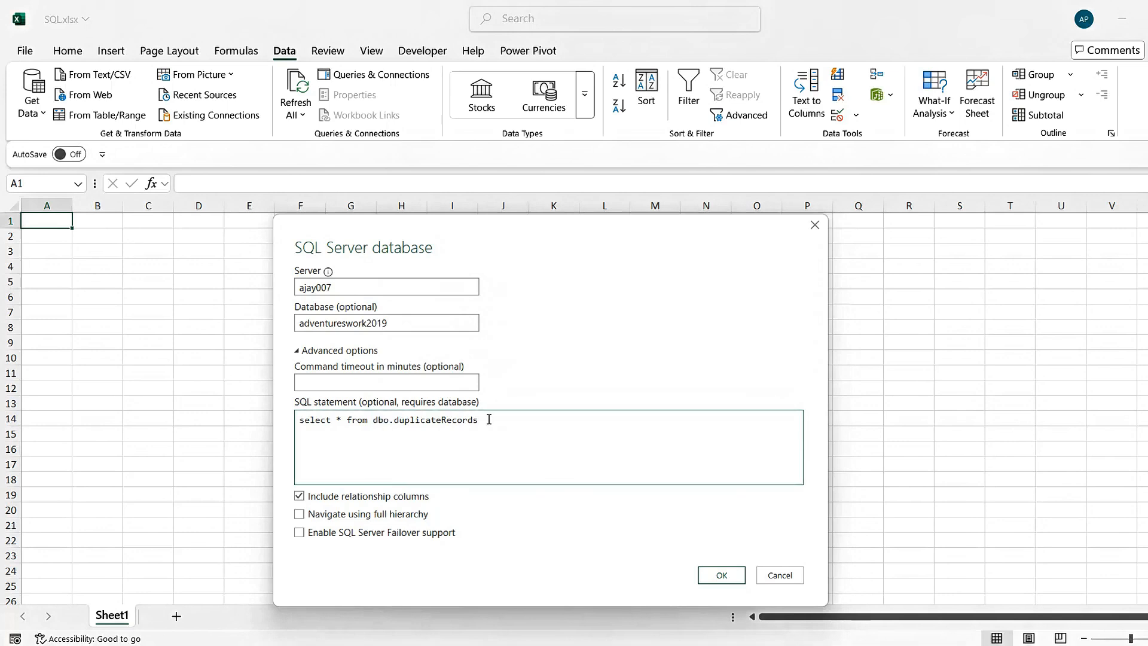
{"action": "double_click", "coordinate": [443, 420]}
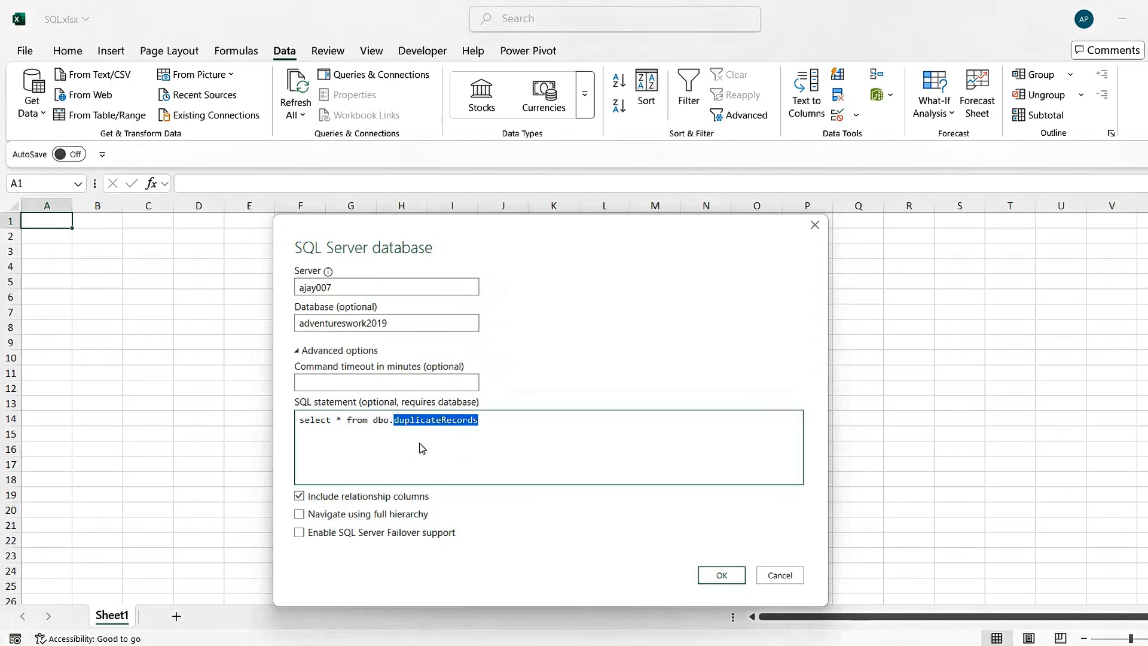
{"action": "left_click", "coordinate": [421, 421]}
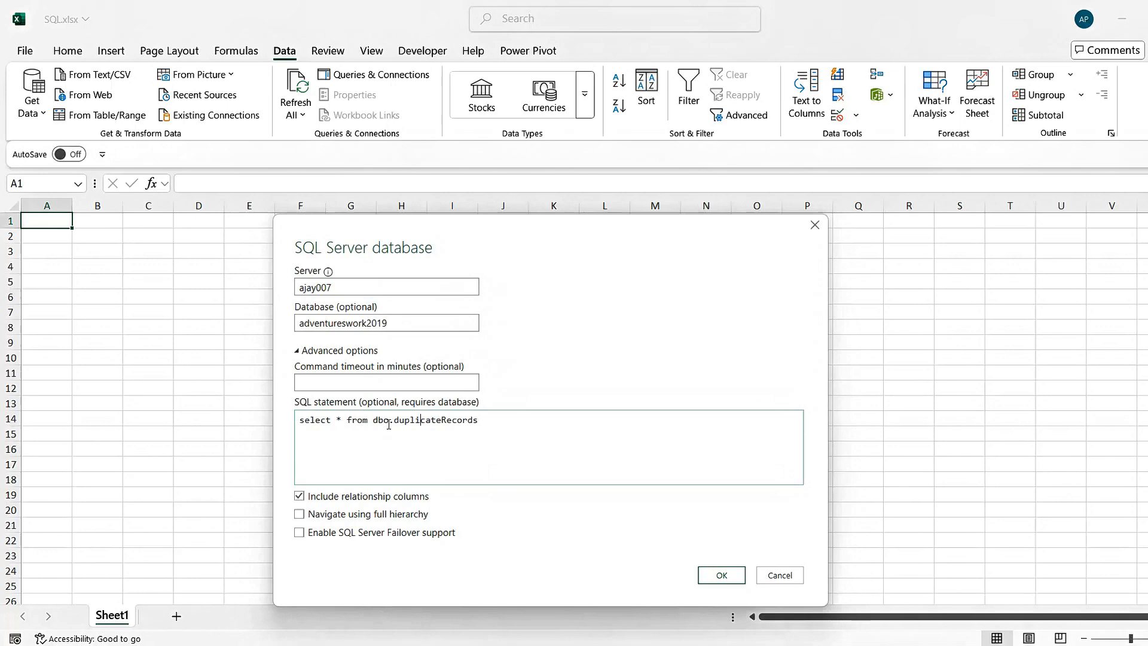
{"action": "left_click", "coordinate": [341, 421]}
{"action": "left_click", "coordinate": [724, 577]}
Correct the database name to adventureworks2019, connect, and open the previewed data for transformation in Power Query Editor
{"action": "left_click", "coordinate": [347, 323]}
{"action": "key", "text": "BackSpace"}
{"action": "type", "text": "s"}
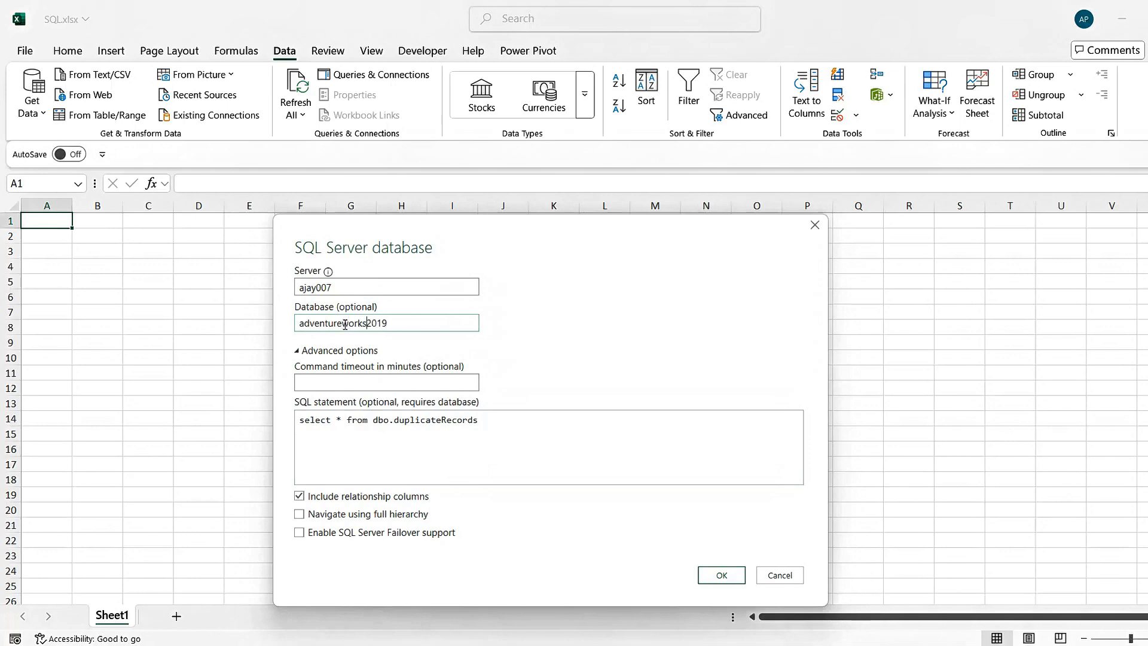
{"action": "left_click", "coordinate": [722, 575]}
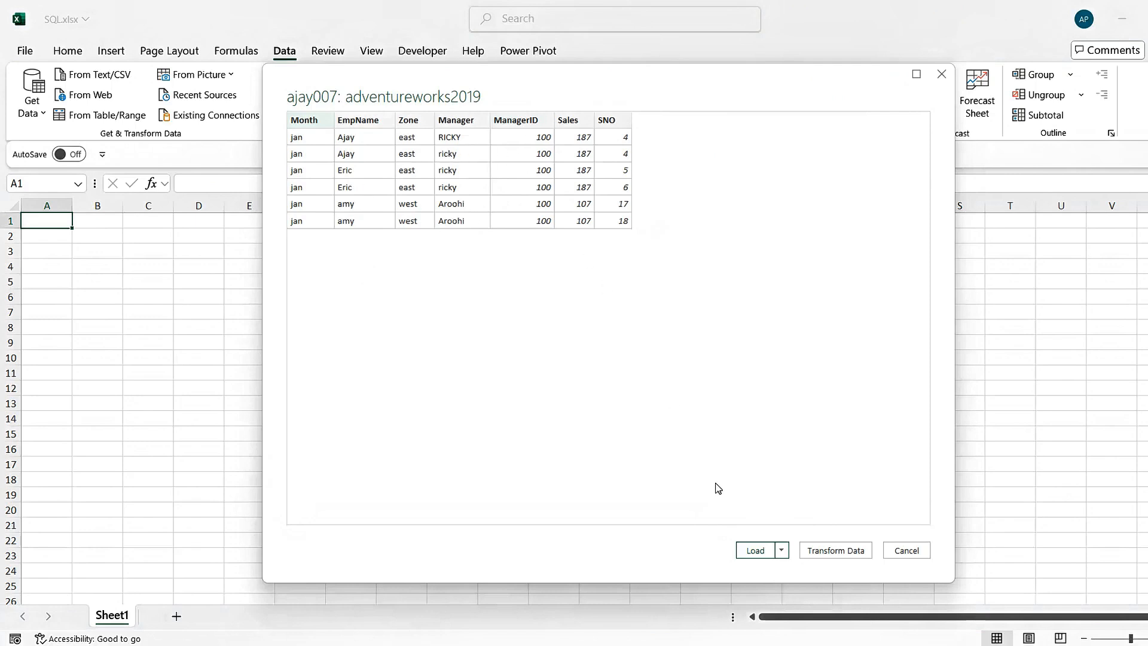
{"action": "left_click", "coordinate": [836, 549]}
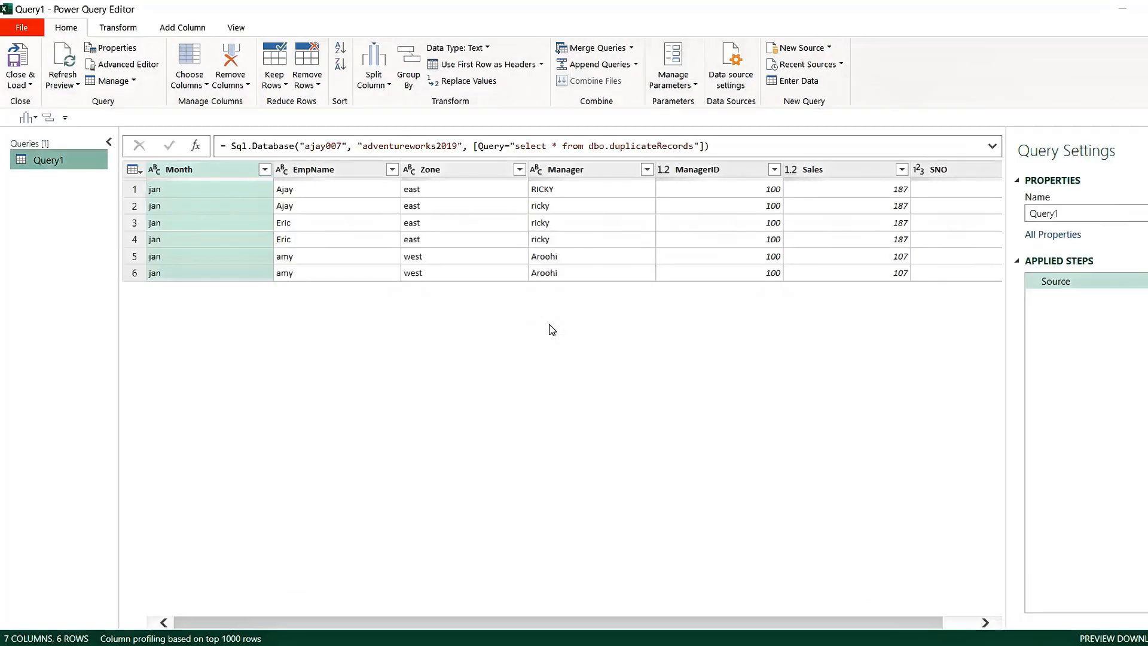
Examine the Sql.Database source line of Query1 in the Advanced Editor and close the editor without changing the code
{"action": "left_click", "coordinate": [241, 29]}
{"action": "left_click", "coordinate": [425, 67]}
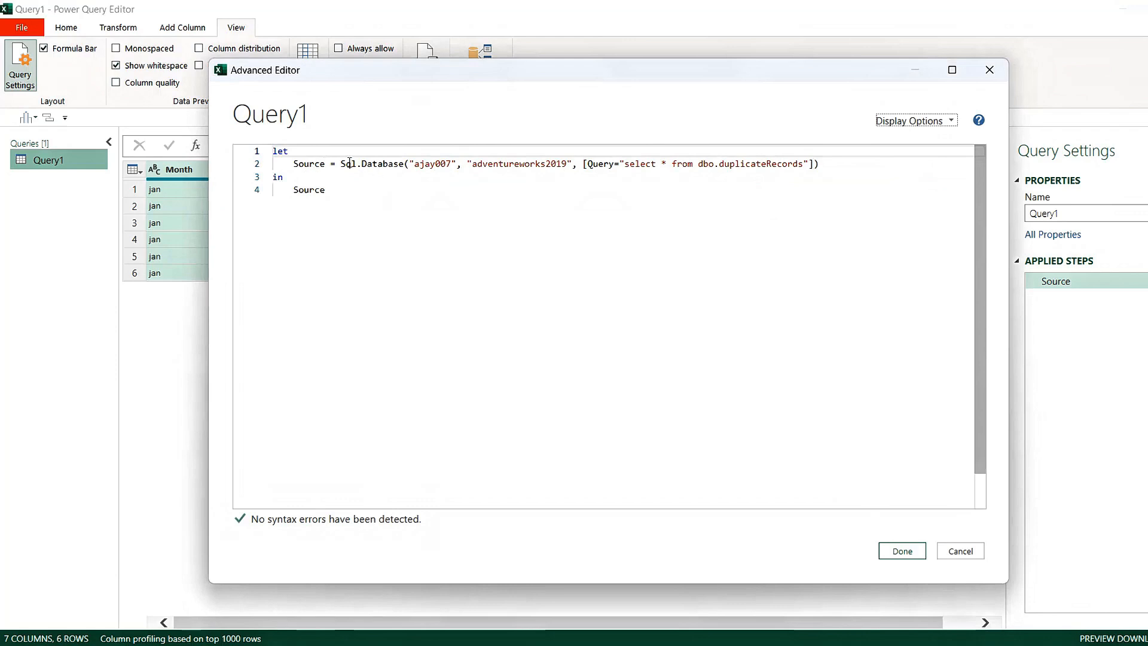
{"action": "left_click", "coordinate": [340, 164]}
{"action": "left_click", "coordinate": [845, 166], "text": "shift"}
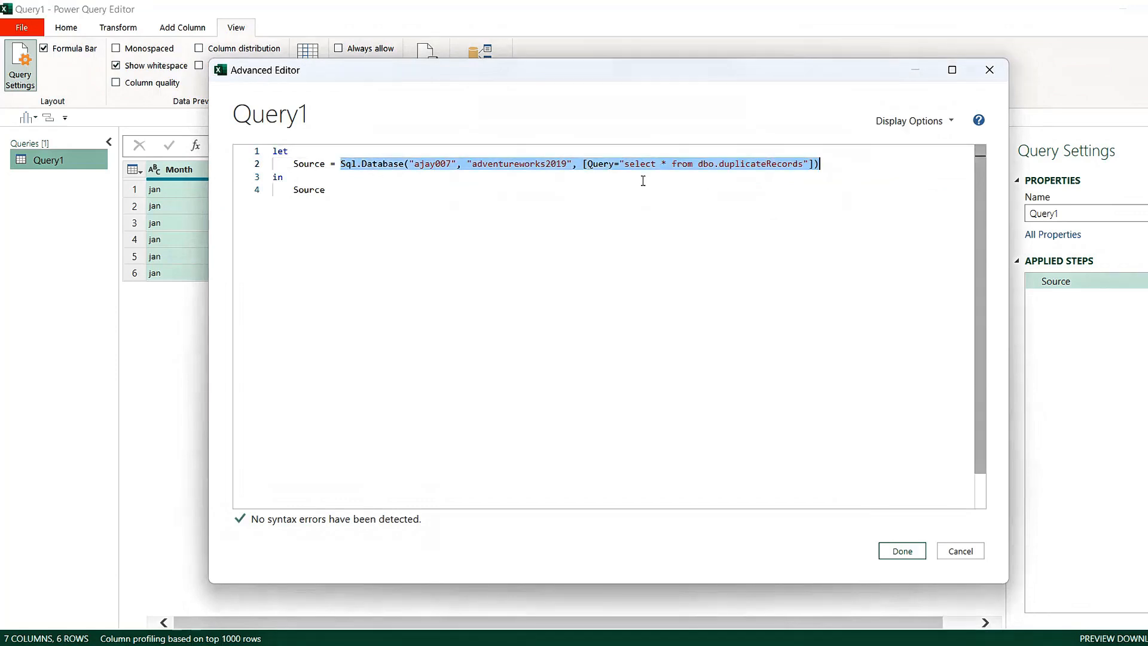
{"action": "left_click", "coordinate": [616, 187]}
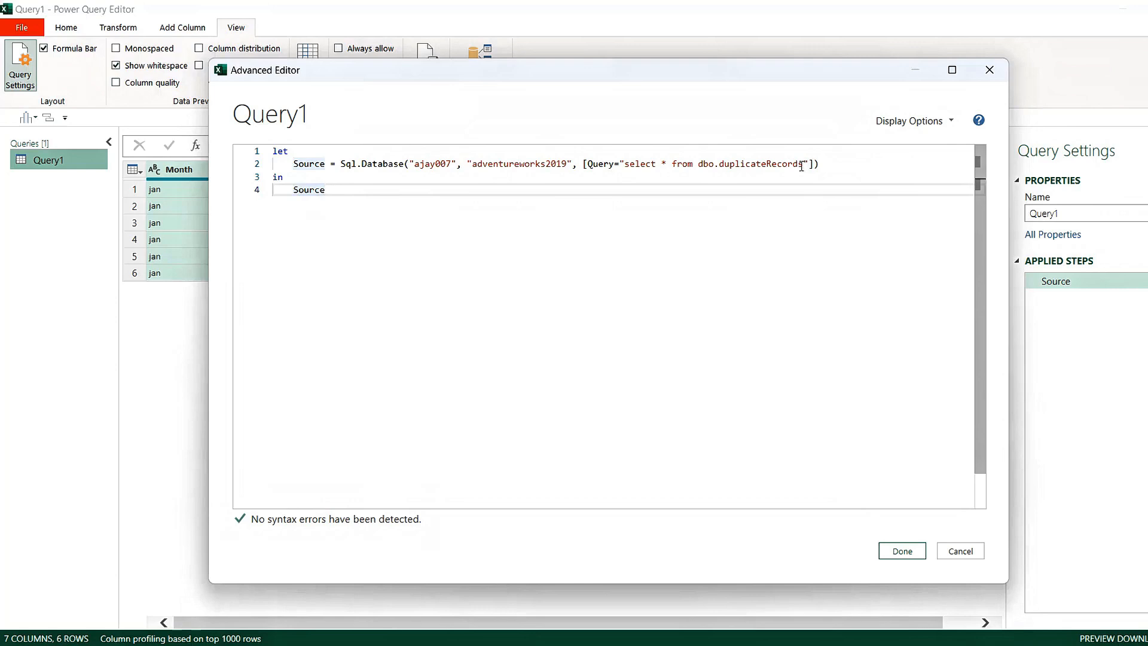
{"action": "left_click", "coordinate": [825, 168]}
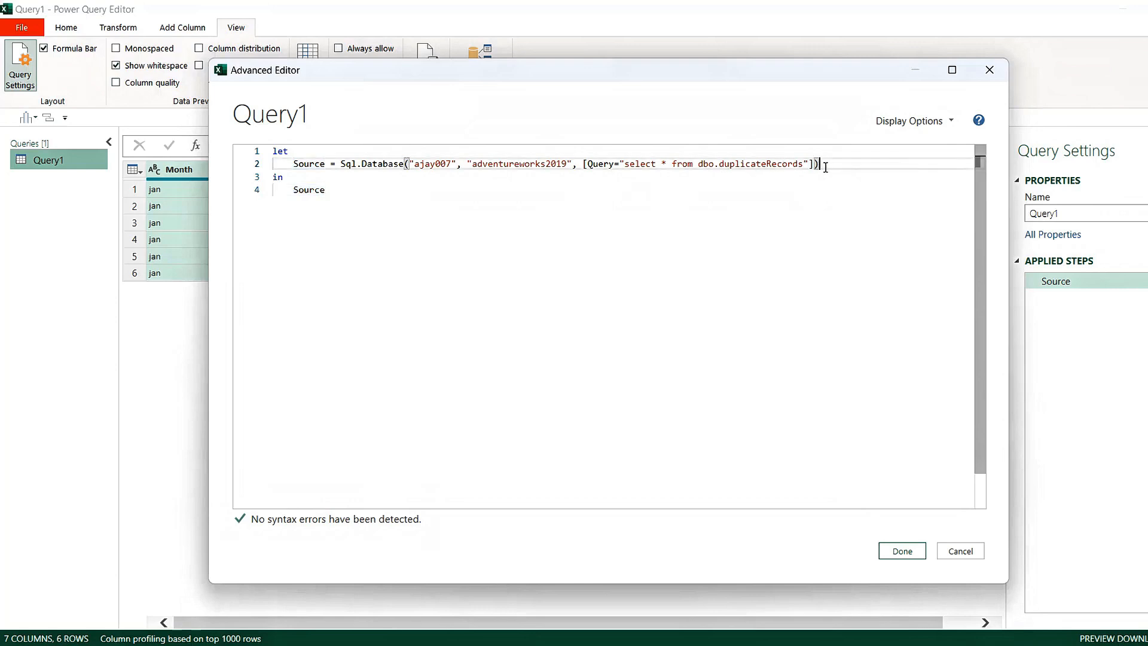
{"action": "left_click", "coordinate": [758, 172]}
{"action": "left_click", "coordinate": [739, 165]}
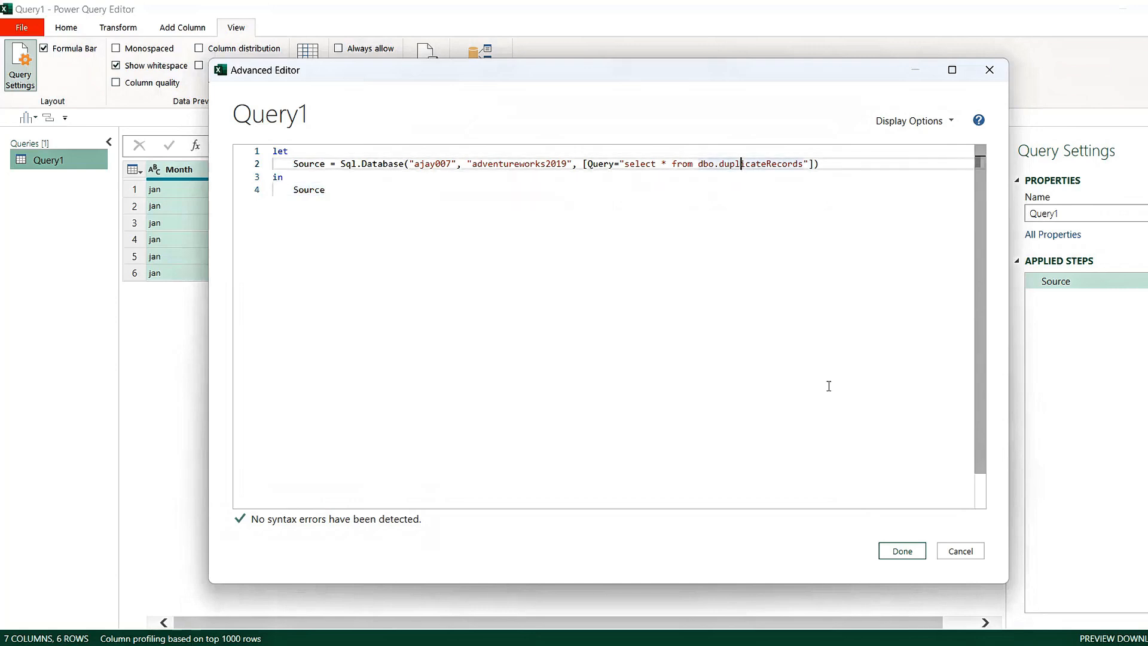
{"action": "left_click", "coordinate": [900, 555]}
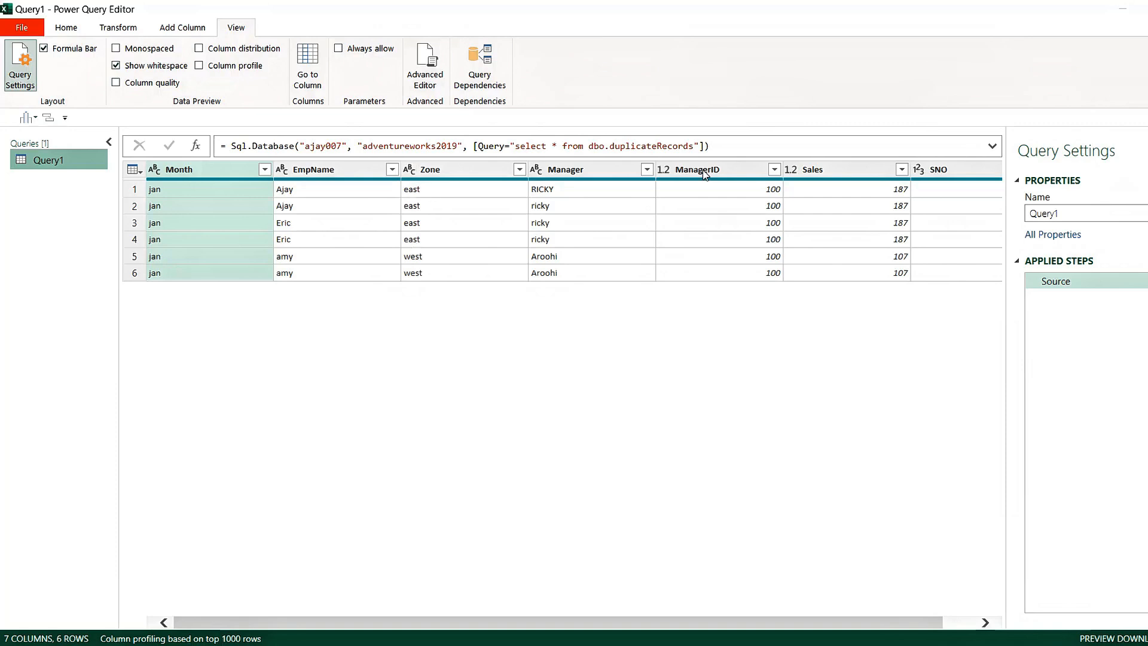
In Query1's code in the Advanced Editor, extend the SQL statement after dbo.duplicateRecords with where Zone = 'east'
{"action": "left_click", "coordinate": [562, 147]}
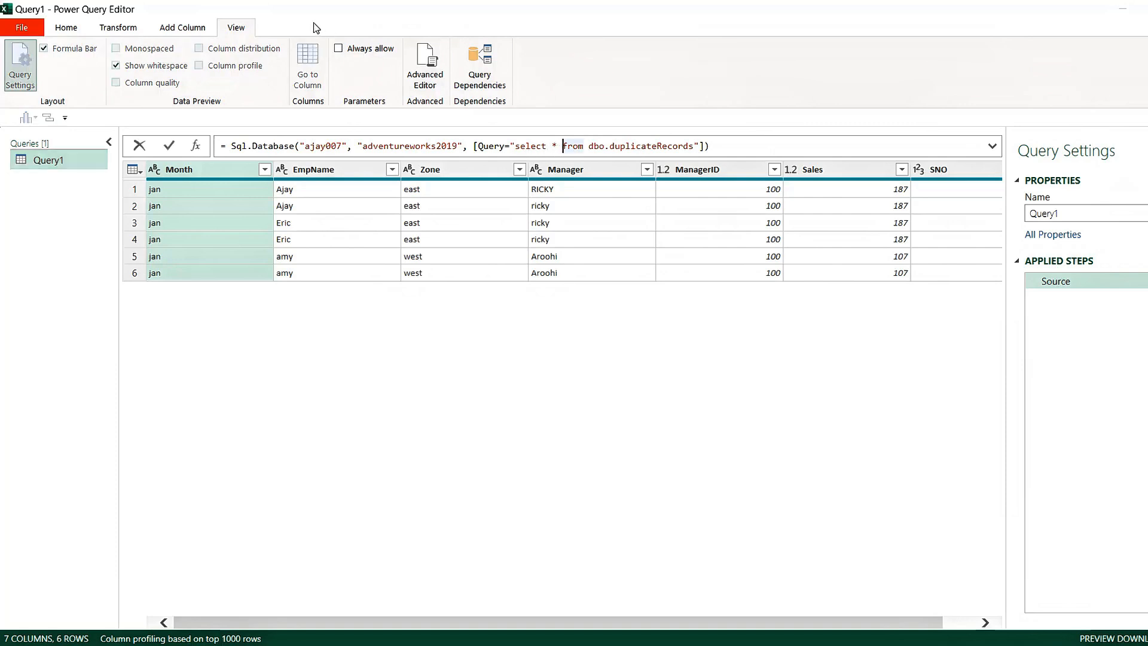
{"action": "left_click", "coordinate": [428, 67]}
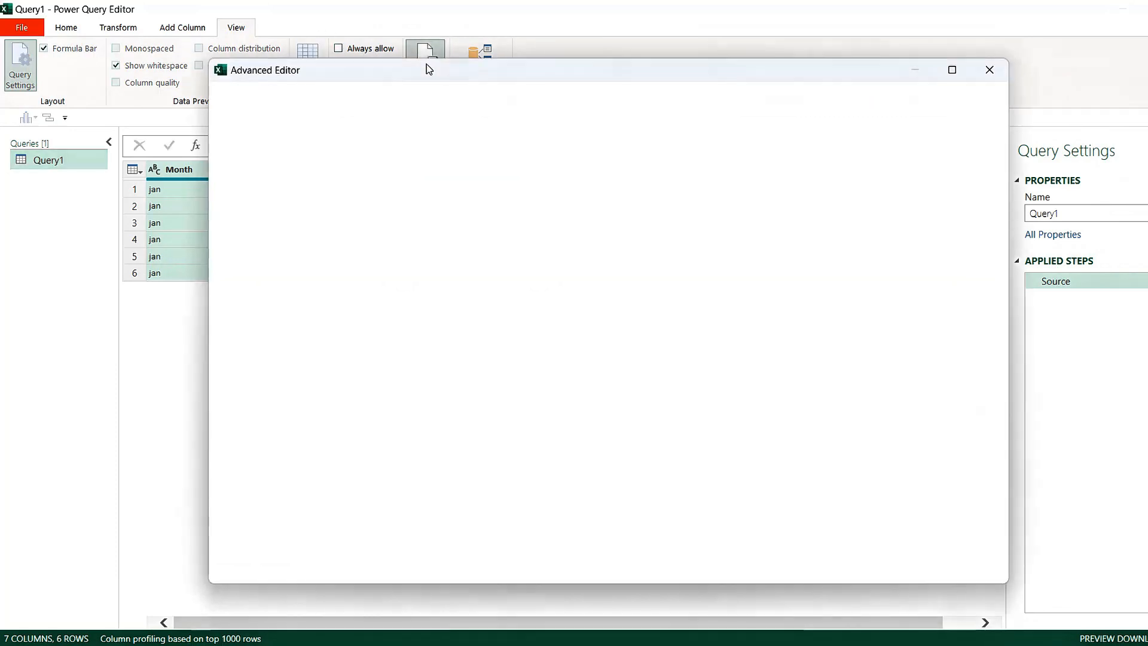
{"action": "left_click", "coordinate": [572, 174]}
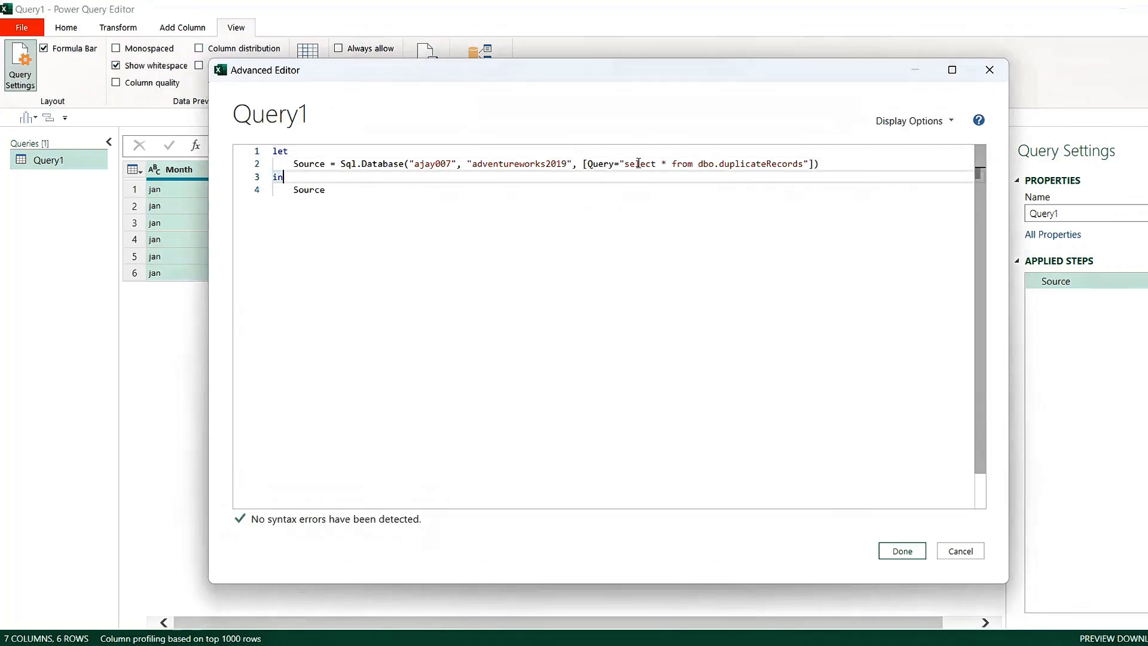
{"action": "left_click", "coordinate": [667, 163]}
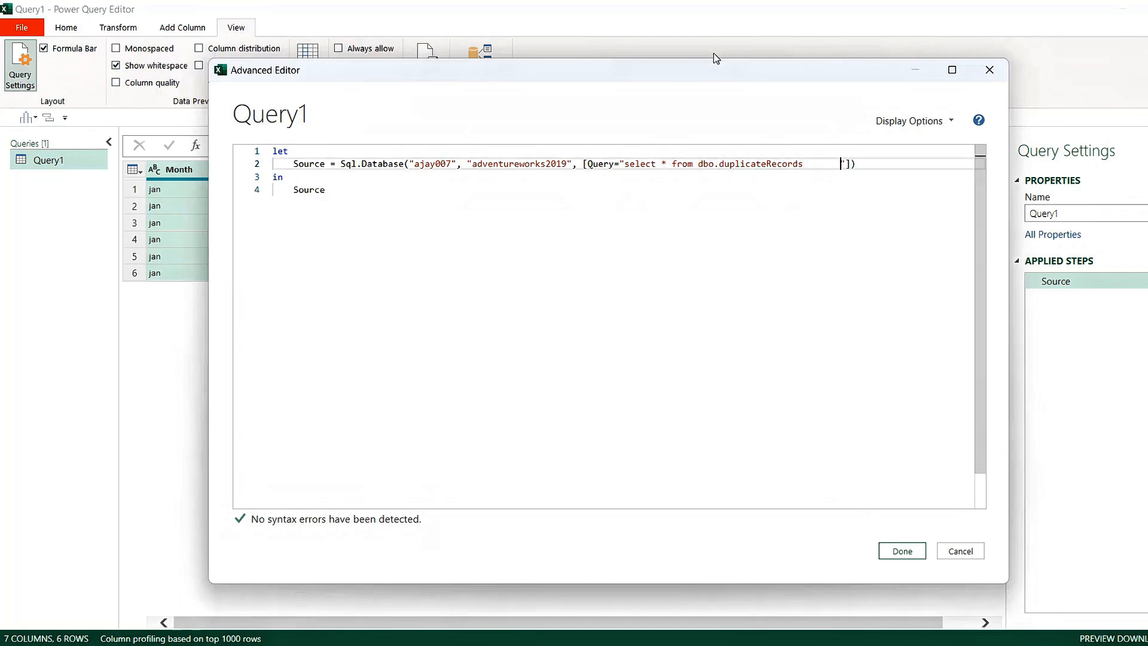
{"action": "left_click_drag", "start_coordinate": [700, 70], "coordinate": [629, 235]}
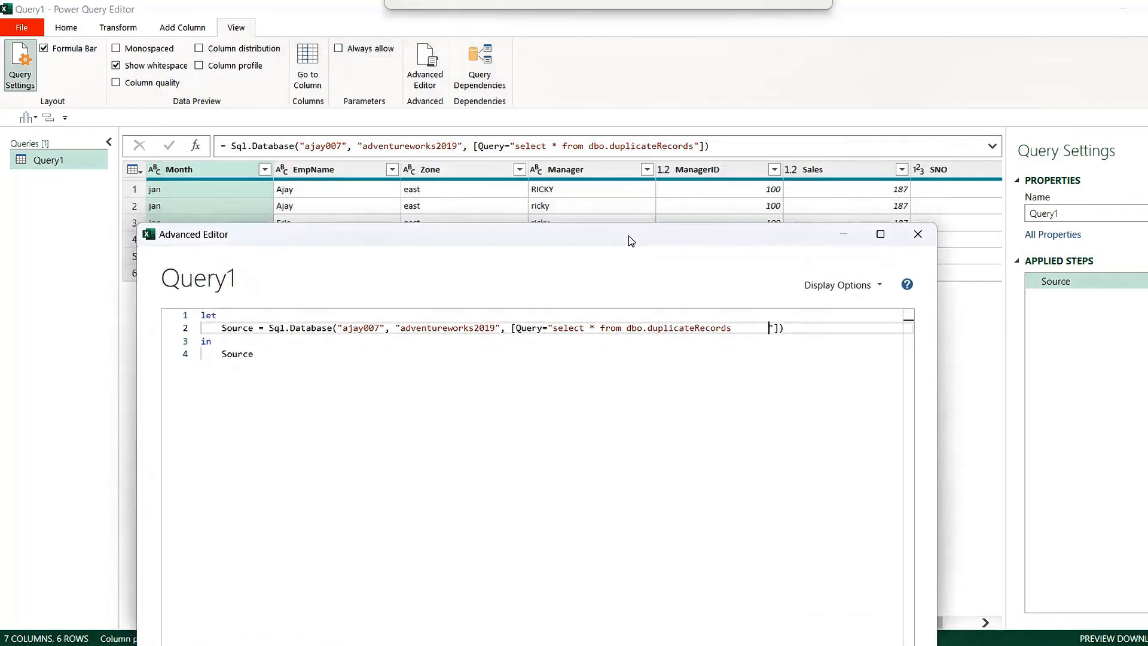
{"action": "key", "text": "Left"}
{"action": "key", "text": "Left"}
{"action": "key", "text": "Left"}
{"action": "key", "text": "Left"}
{"action": "key", "text": "Left"}
{"action": "key", "text": "Left"}
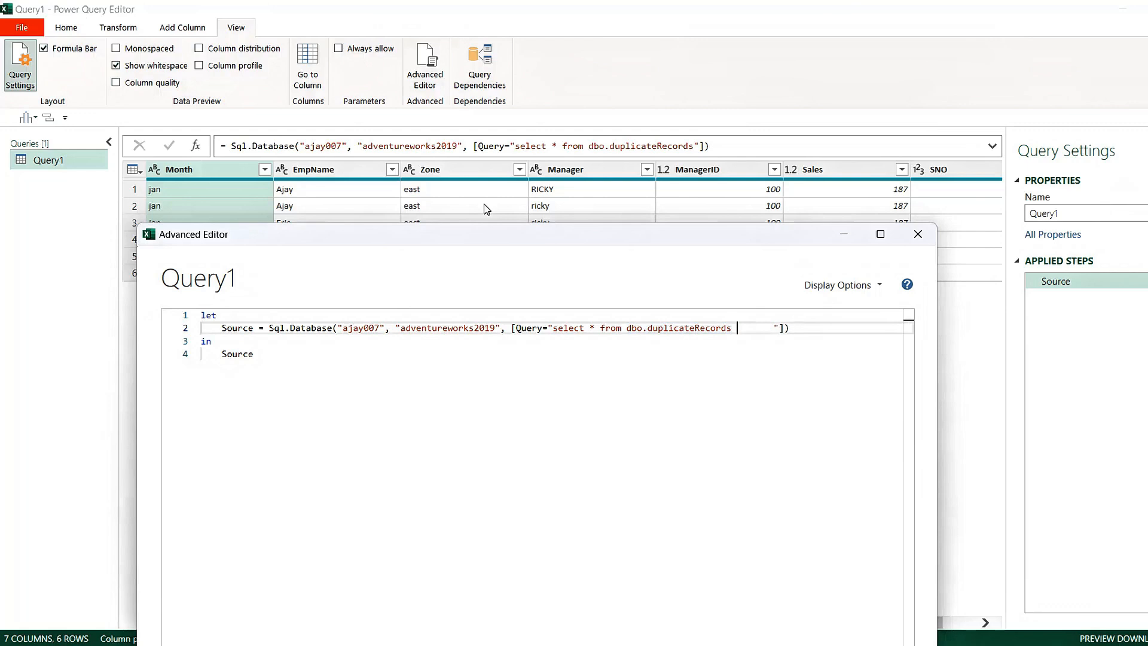
{"action": "type", "text": "where Zone"}
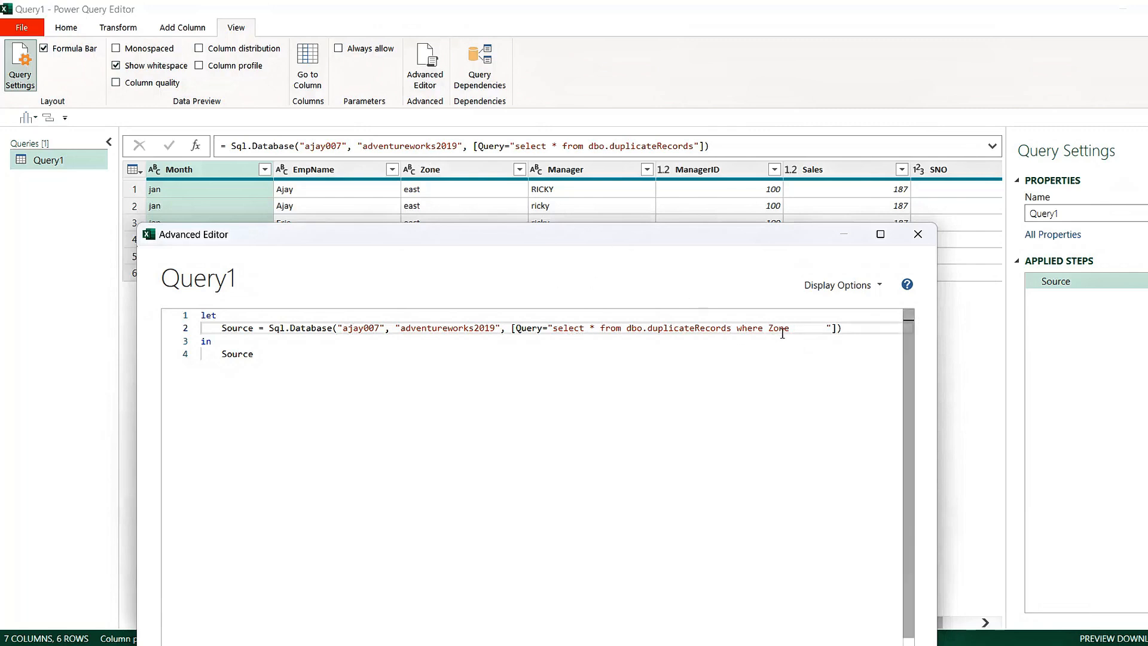
{"action": "type", "text": "= '"}
{"action": "type", "text": "east'"}
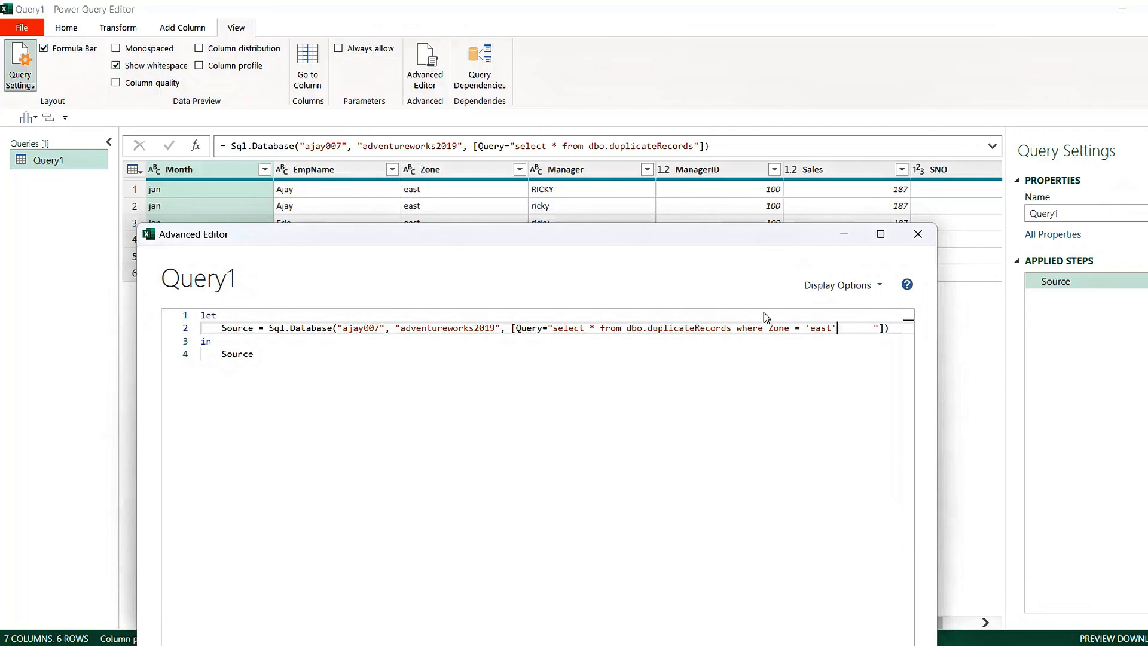
Delete the extra spaces after 'east' in the SQL statement and apply the edited code to Query1
{"action": "left_click", "coordinate": [869, 333]}
{"action": "key", "text": "BackSpace"}
{"action": "key", "text": "BackSpace"}
{"action": "key", "text": "BackSpace"}
{"action": "key", "text": "BackSpace"}
{"action": "key", "text": "BackSpace"}
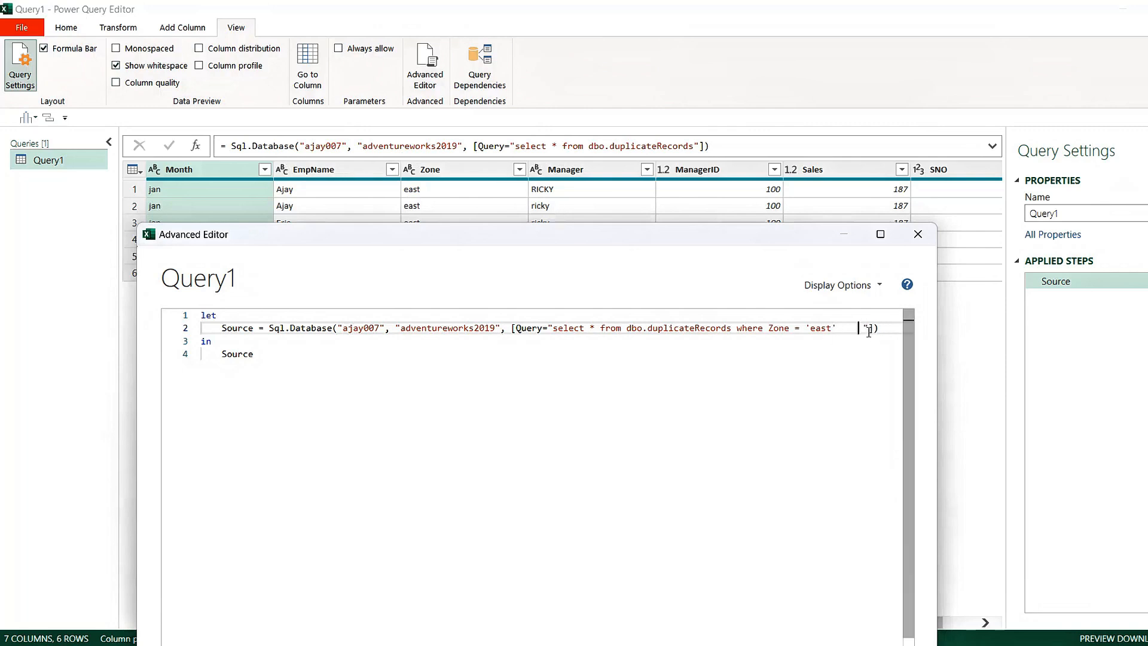
{"action": "key", "text": "BackSpace"}
{"action": "key", "text": "BackSpace"}
{"action": "left_click_drag", "start_coordinate": [673, 244], "coordinate": [782, 349]}
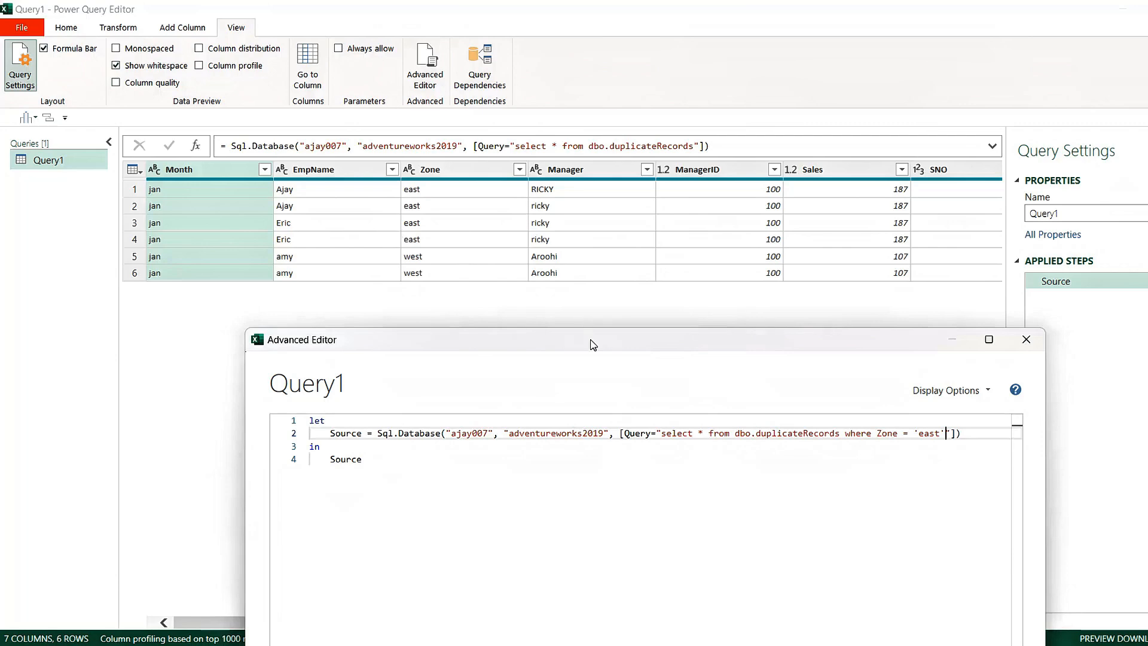
{"action": "left_click_drag", "start_coordinate": [592, 341], "coordinate": [514, 73]}
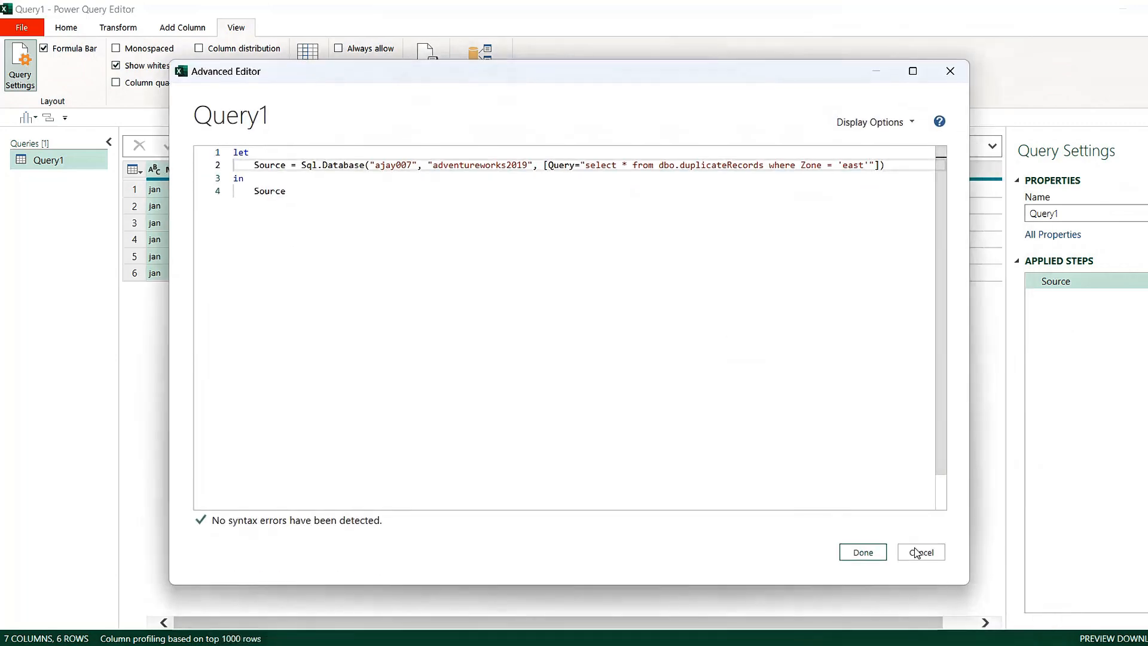
{"action": "left_click", "coordinate": [864, 552]}
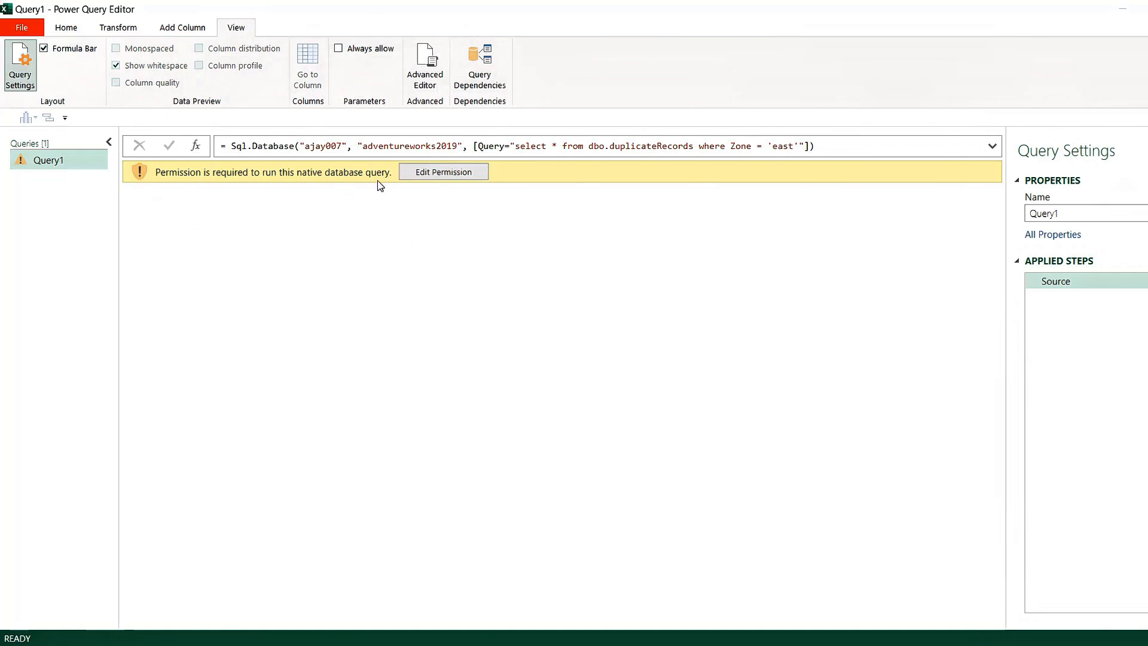
Approve running the native database query for Query1 and return it to the workbook as a connection only
{"action": "left_click", "coordinate": [462, 178]}
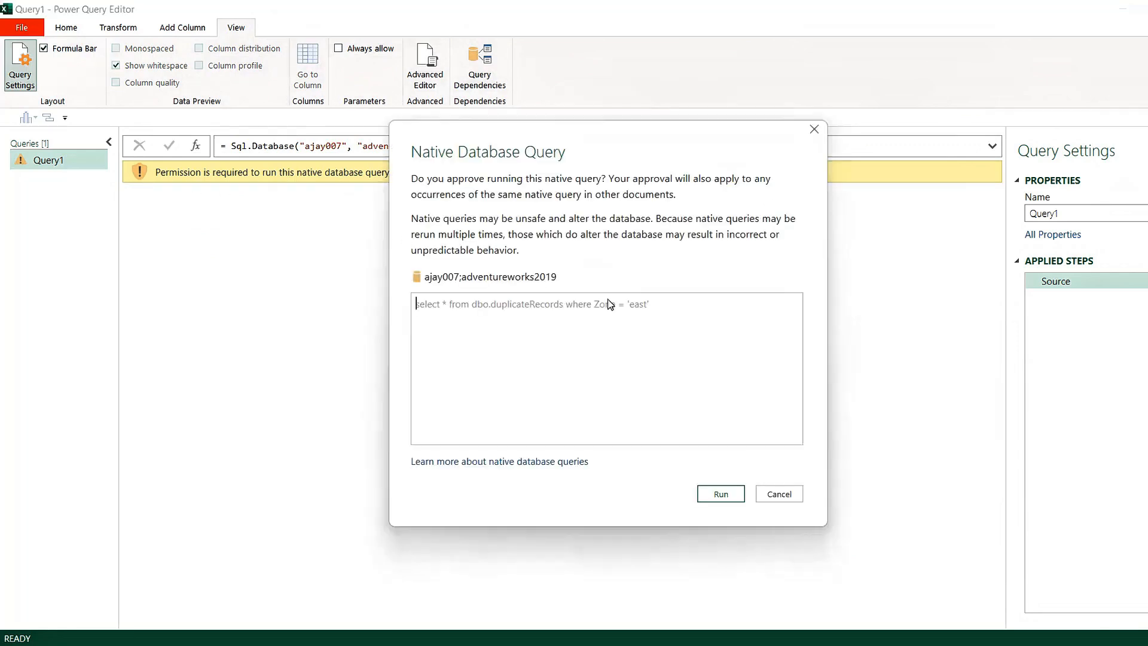
{"action": "left_click", "coordinate": [721, 494]}
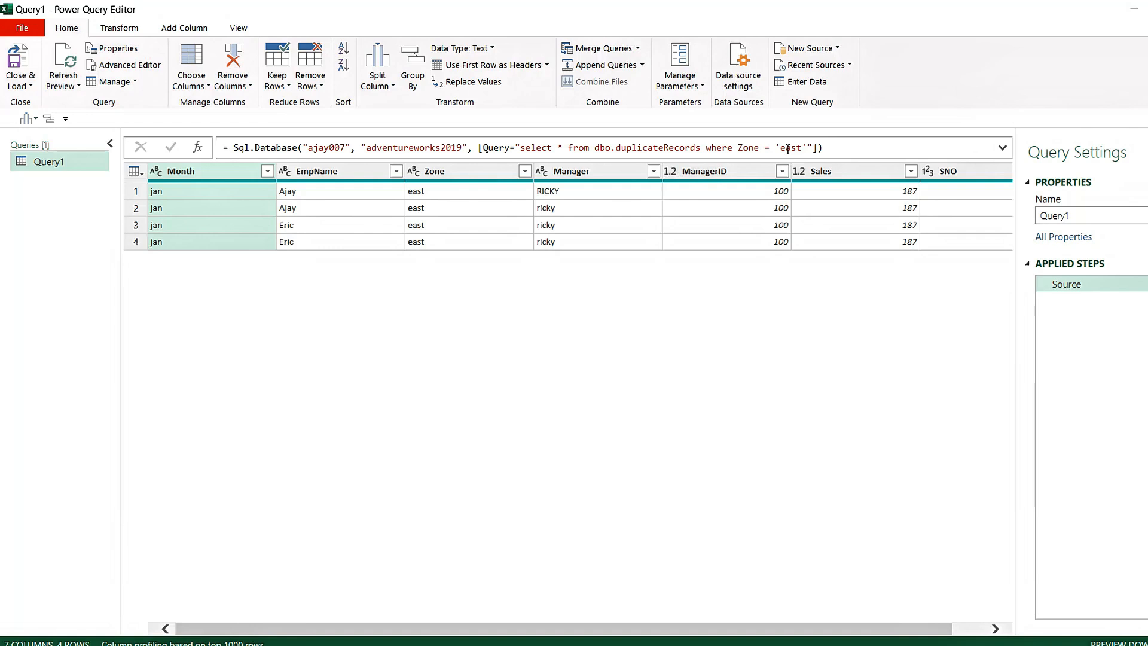
{"action": "double_click", "coordinate": [800, 148]}
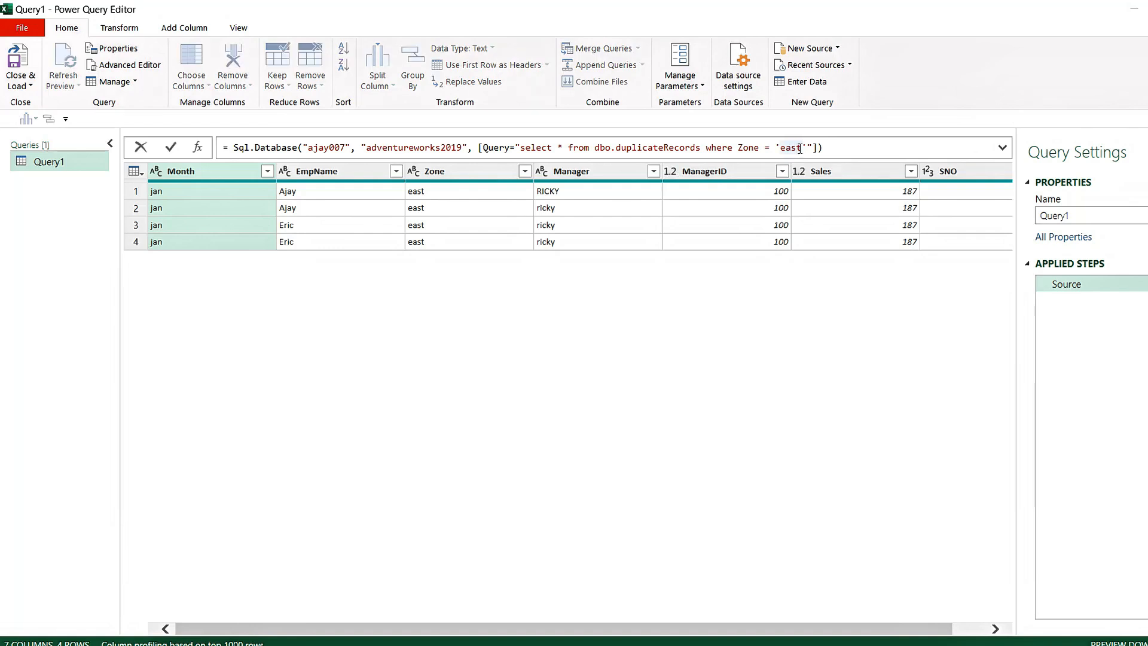
{"action": "key", "text": "Return"}
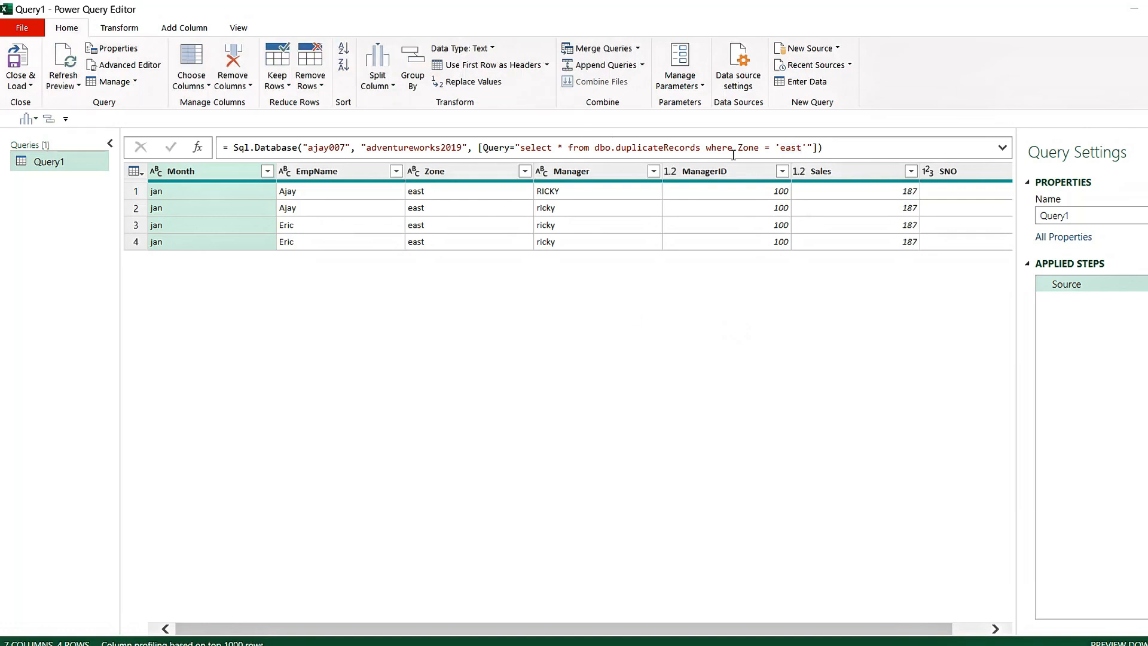
{"action": "left_click", "coordinate": [26, 86]}
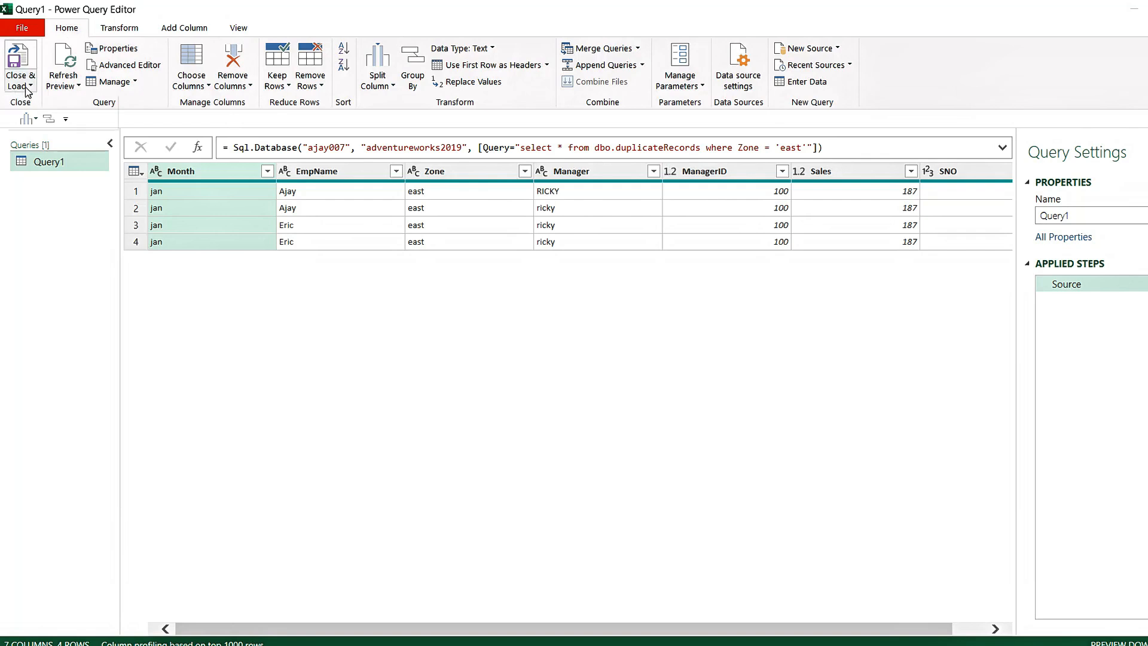
{"action": "left_click", "coordinate": [60, 103]}
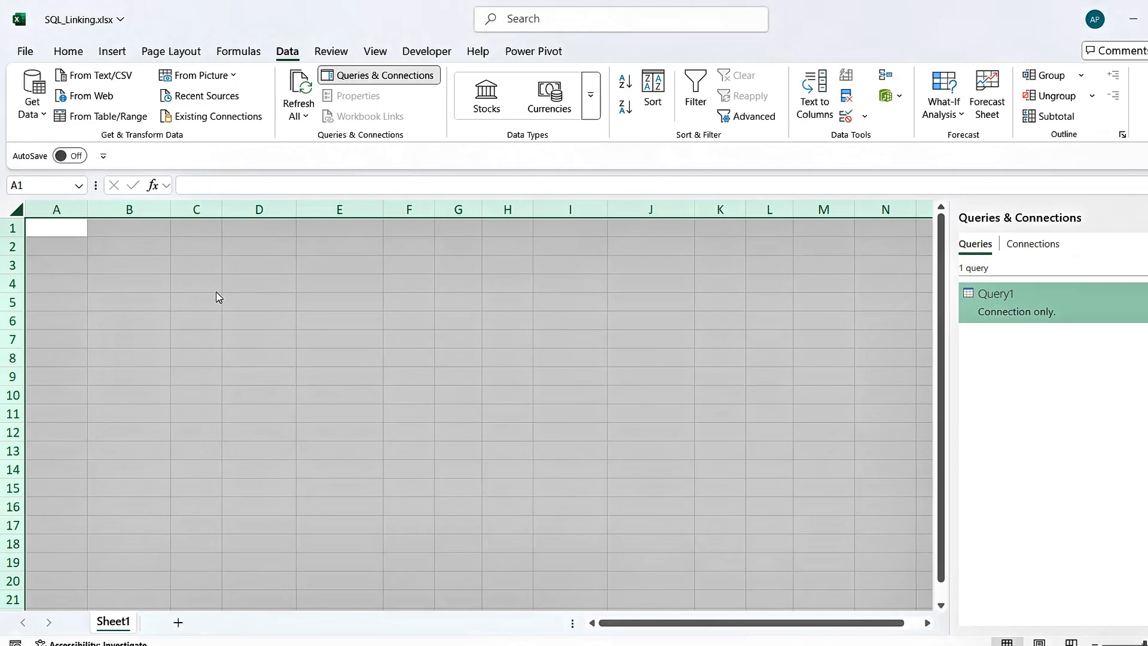
Enter the header ZONE in cell A1 of Sheet1 and the value EAST in A2
{"action": "left_click", "coordinate": [128, 267]}
{"action": "left_click", "coordinate": [52, 220]}
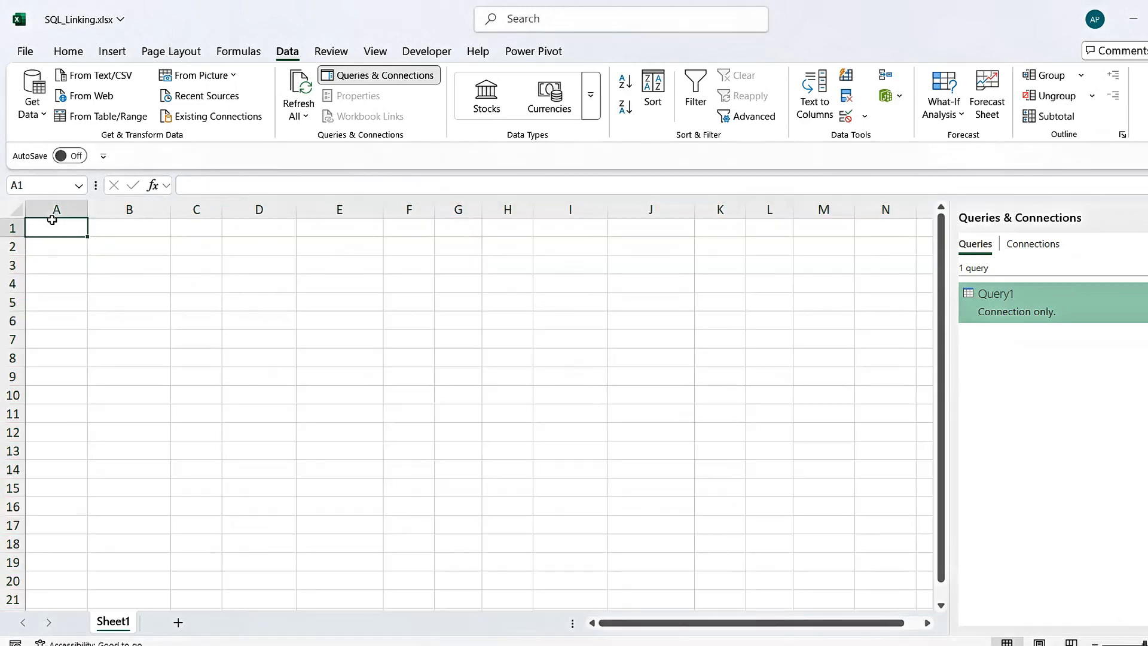
{"action": "type", "text": "ZONE"}
{"action": "key", "text": "Return"}
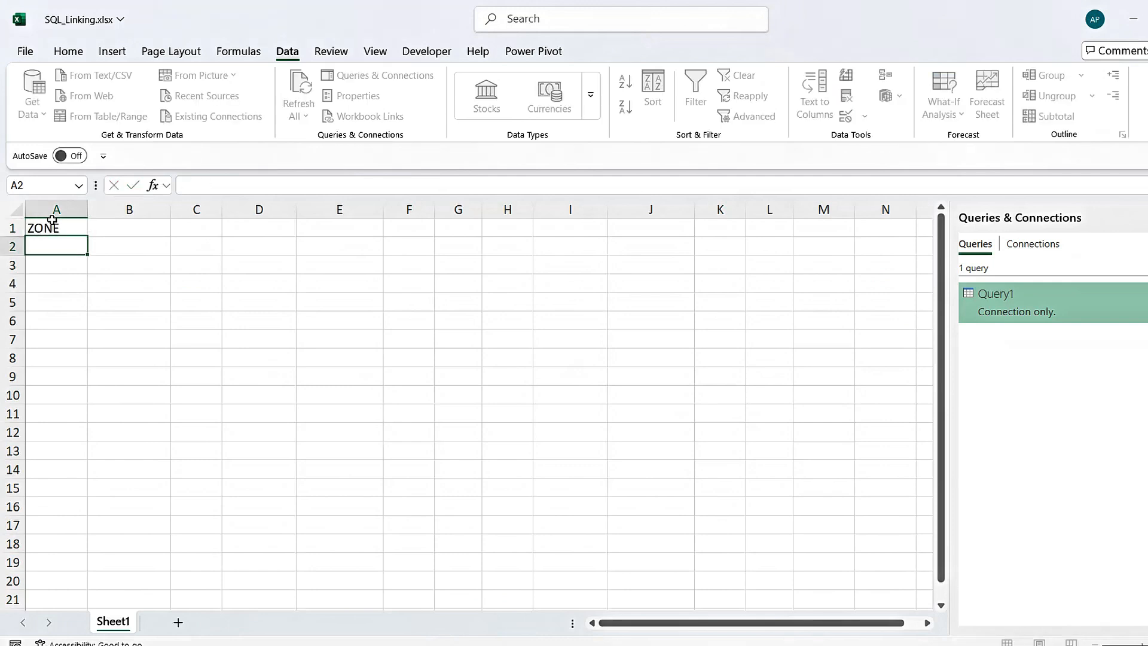
{"action": "type", "text": "EAST"}
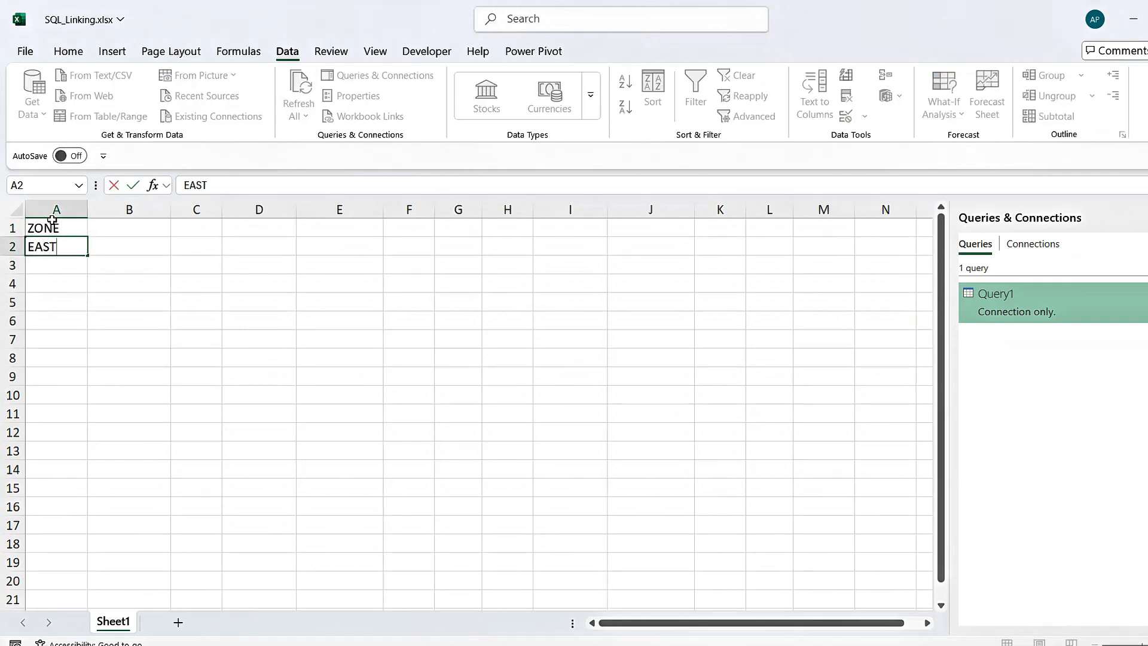
{"action": "key", "text": "Return"}
Convert the range A1:A2 into a table that uses its first row as headers
{"action": "left_click", "coordinate": [52, 221]}
{"action": "key", "text": "ctrl+t"}
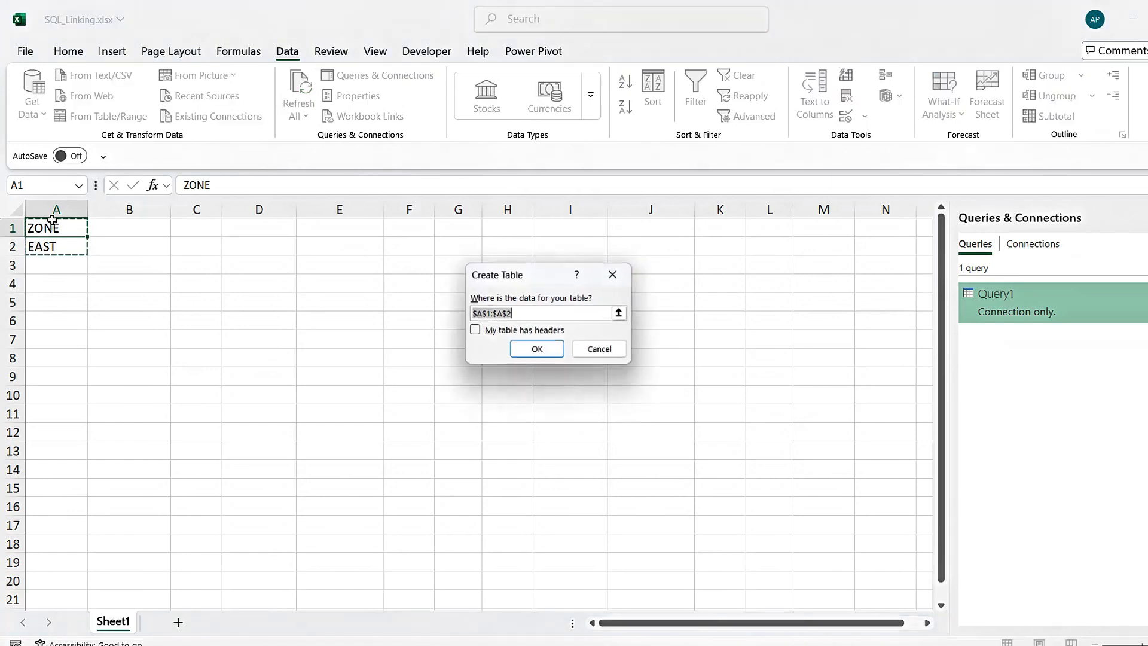
{"action": "left_click", "coordinate": [488, 333]}
{"action": "left_click", "coordinate": [537, 350]}
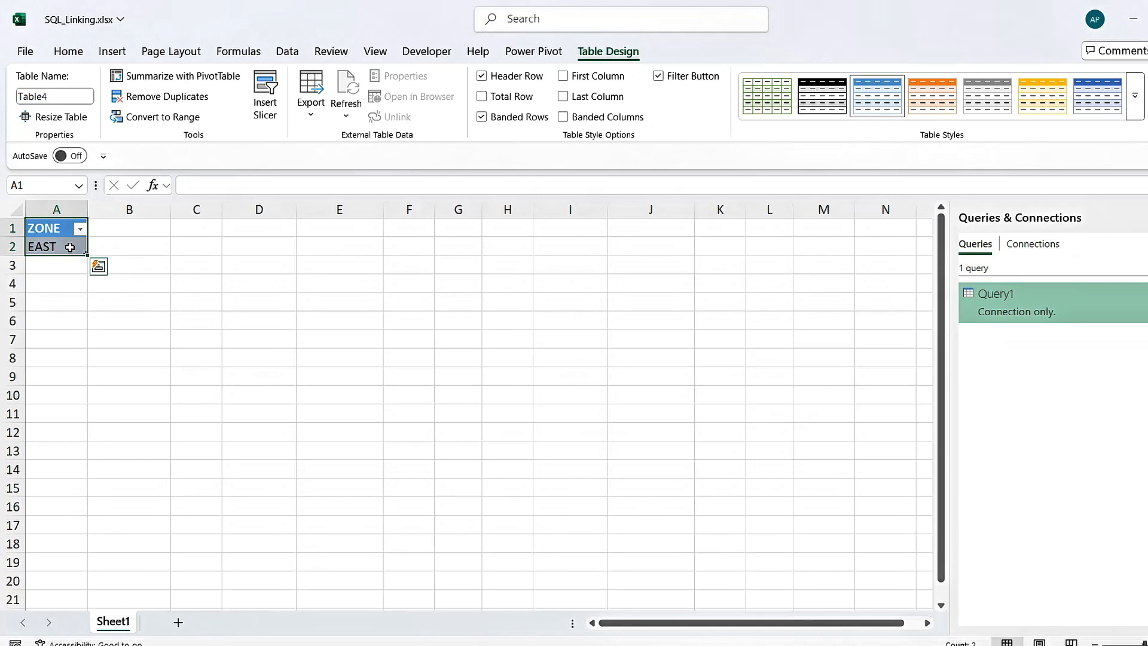
Rename the new one-column zone table ZONE_INPUT
{"action": "left_click", "coordinate": [53, 97]}
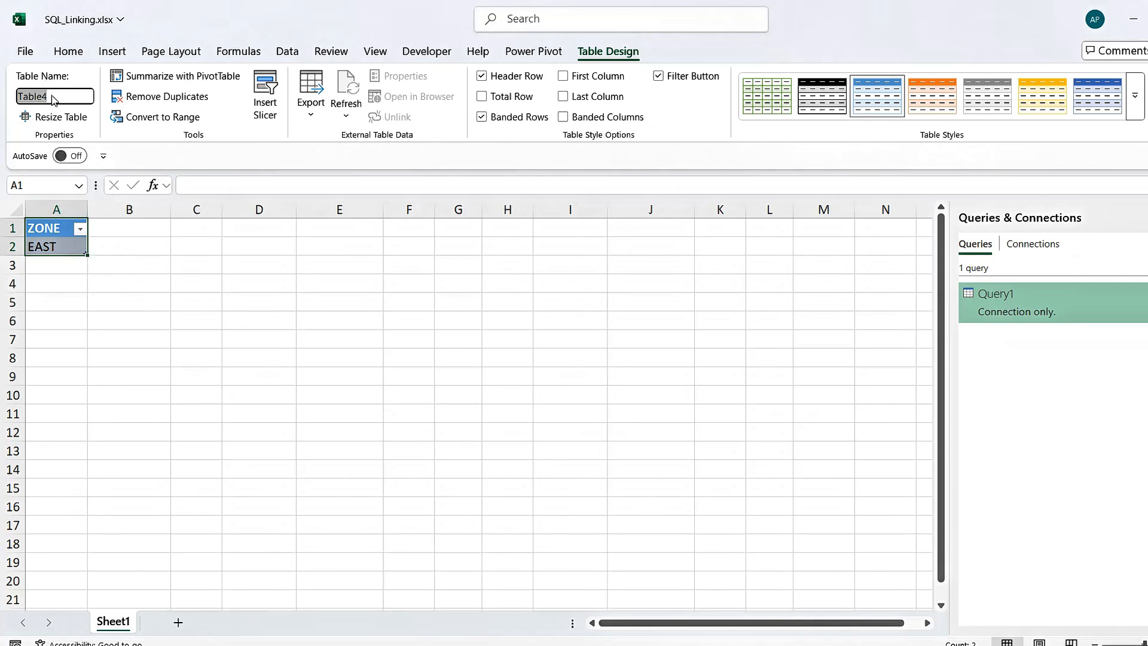
{"action": "type", "text": "ZONE_INPUT"}
{"action": "key", "text": "Return"}
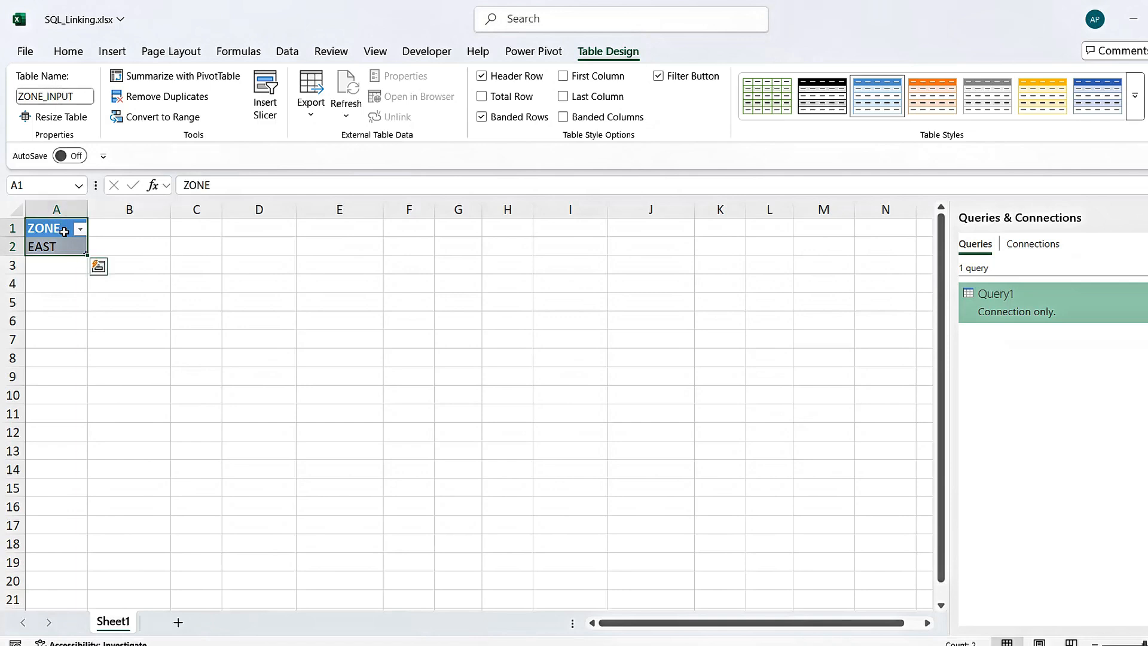
Load the ZONE_INPUT table into Power Query Editor as a new query
{"action": "left_click", "coordinate": [51, 247]}
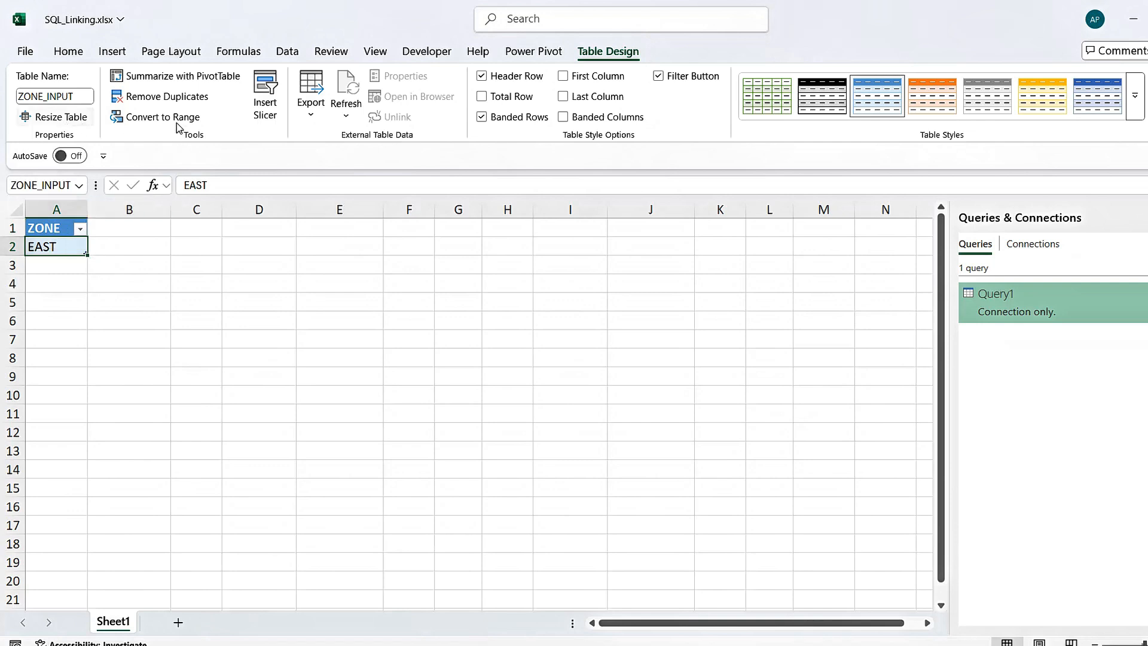
{"action": "left_click", "coordinate": [287, 53]}
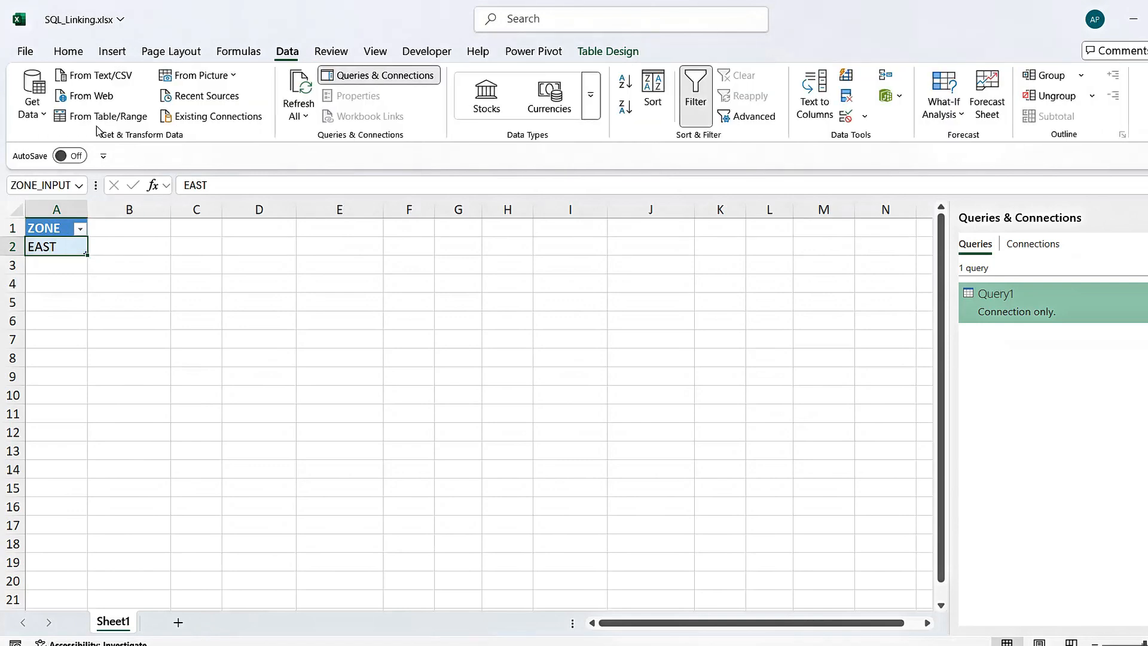
{"action": "left_click", "coordinate": [114, 117]}
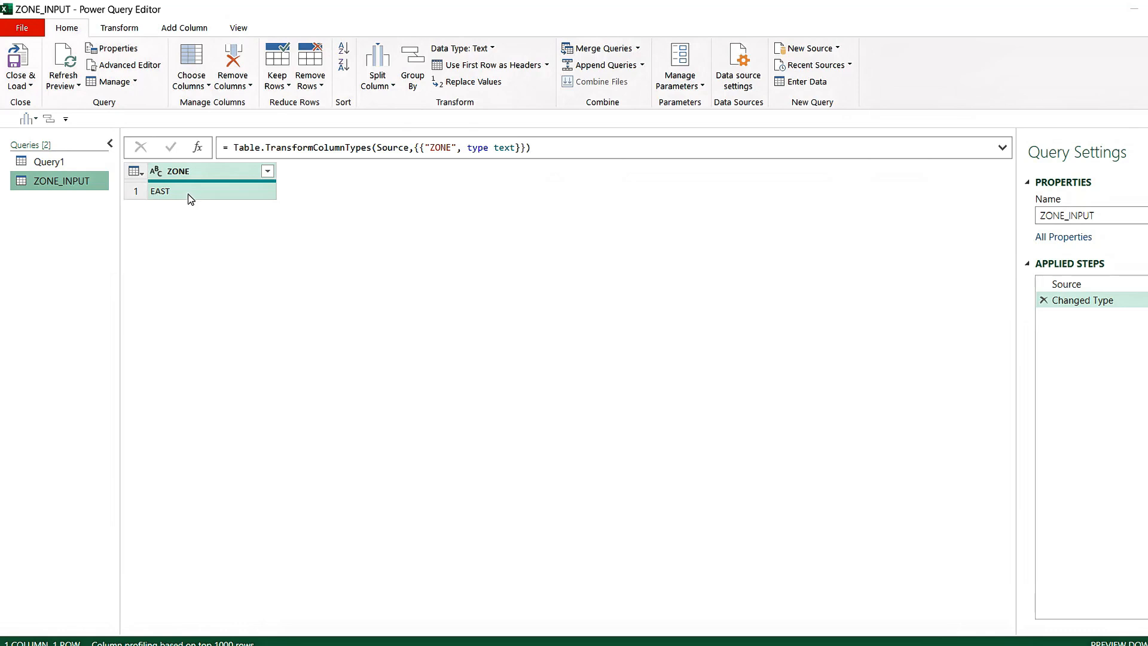
Inspect the hard-coded zone value in the SQL statement of Query1's source formula
{"action": "left_click", "coordinate": [47, 163]}
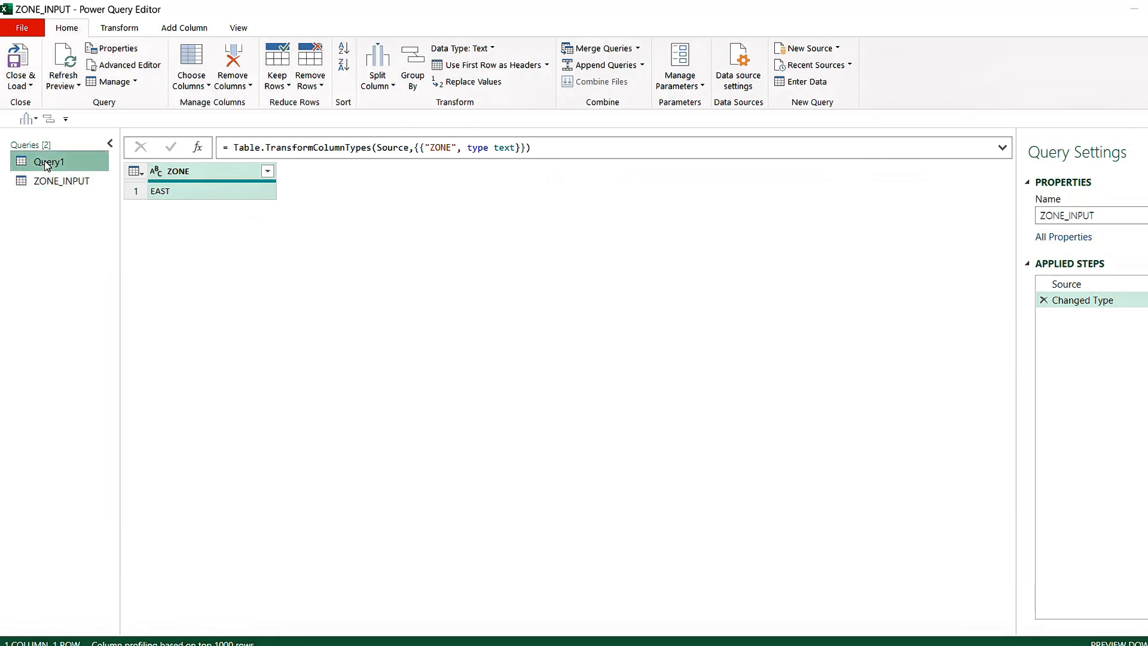
{"action": "left_click", "coordinate": [795, 148]}
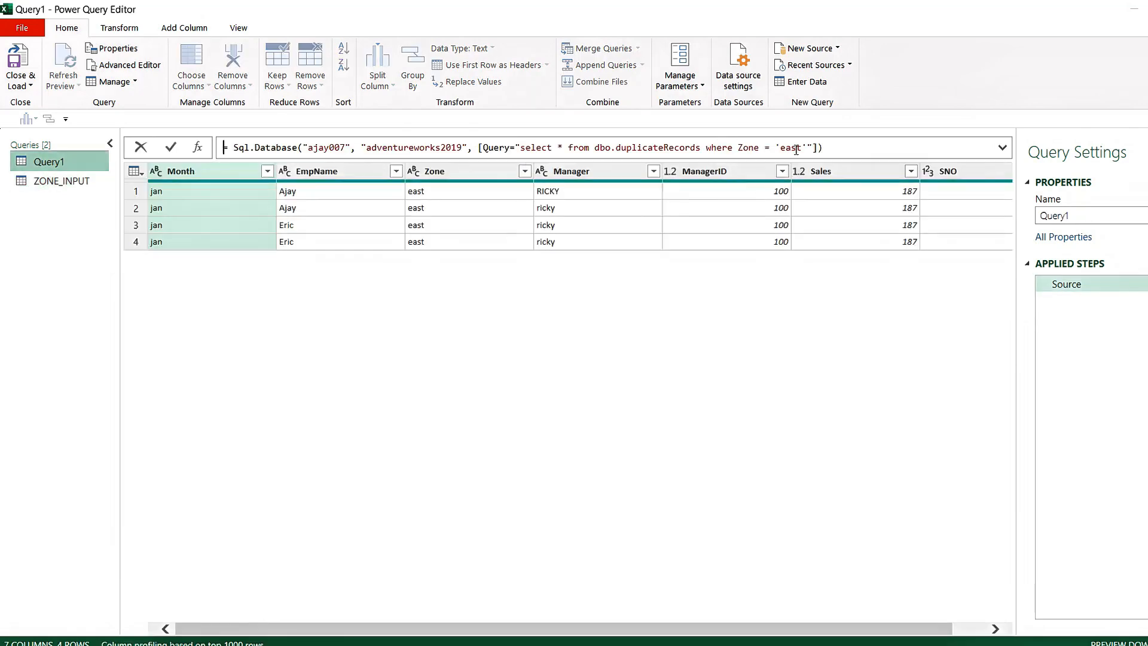
{"action": "double_click", "coordinate": [795, 148]}
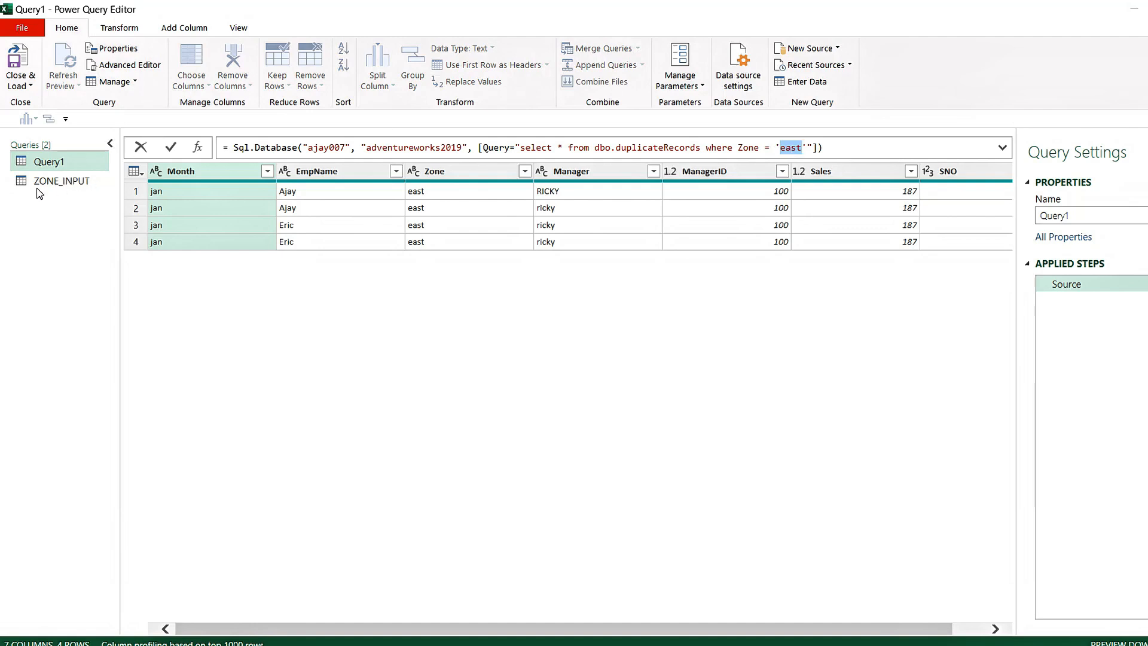
Drill down into the EAST value in the ZONE_INPUT query so the query returns a single text value
{"action": "left_click", "coordinate": [57, 187]}
{"action": "left_click", "coordinate": [67, 184]}
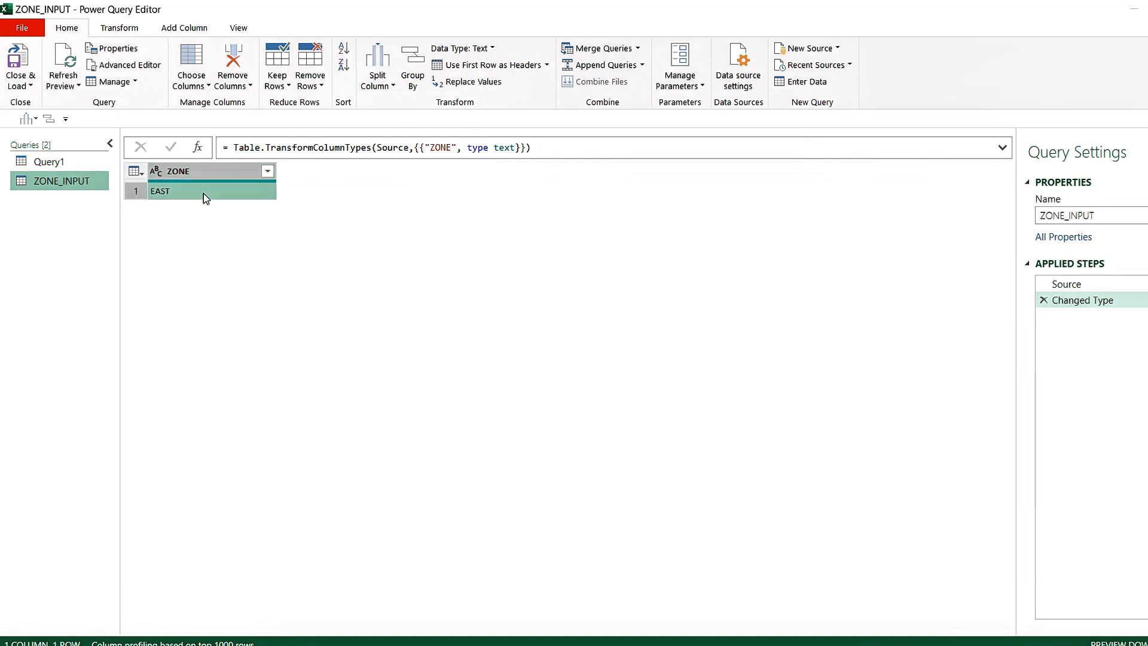
{"action": "left_click", "coordinate": [204, 192]}
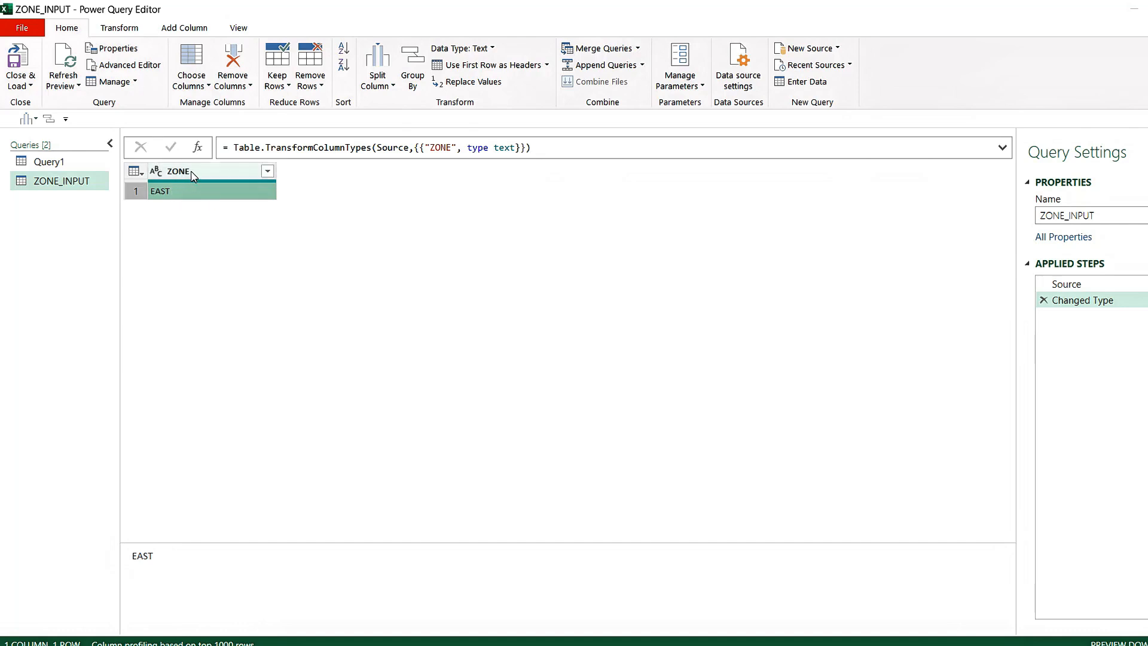
{"action": "right_click", "coordinate": [186, 196]}
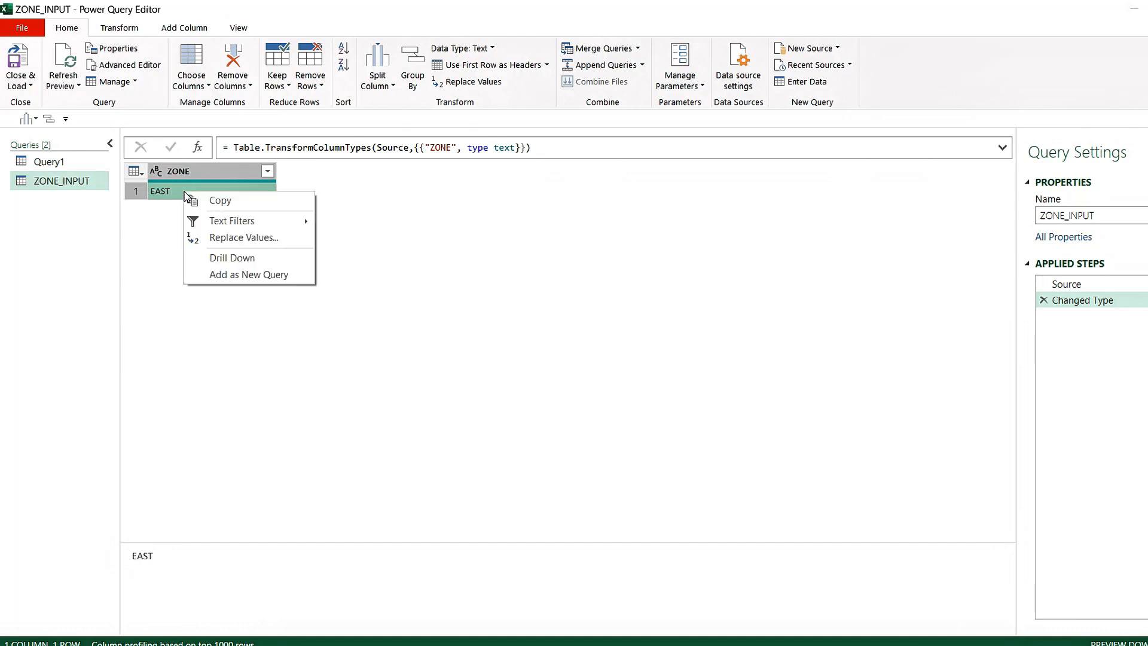
{"action": "left_click", "coordinate": [232, 258]}
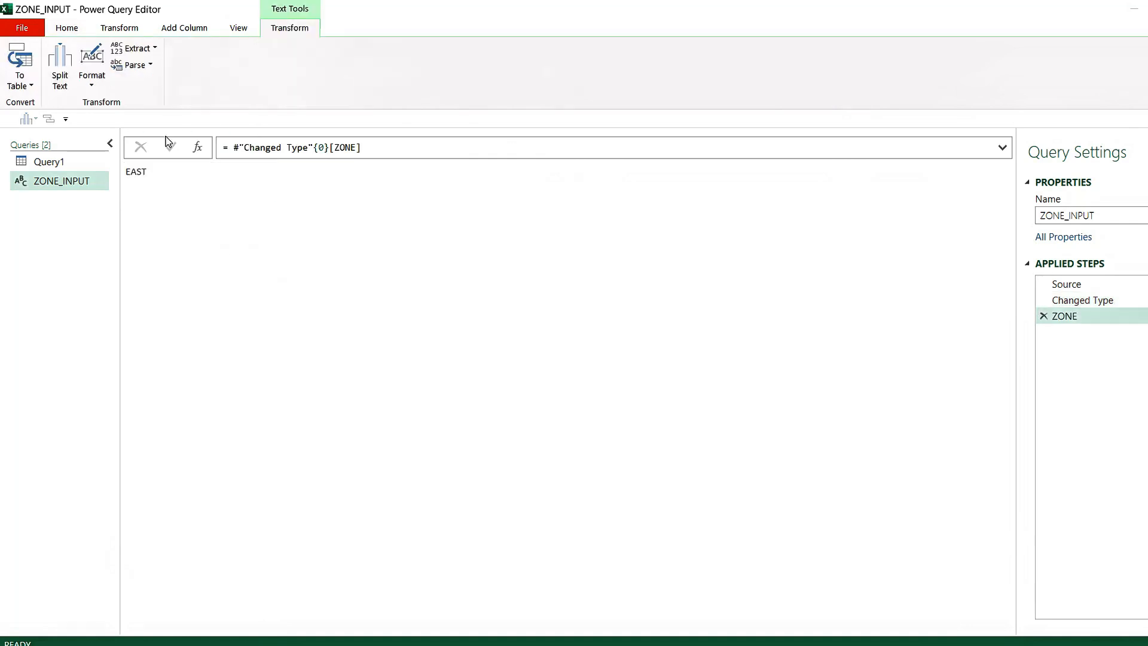
{"action": "left_click", "coordinate": [135, 173]}
{"action": "double_click", "coordinate": [138, 173]}
{"action": "left_click", "coordinate": [179, 176]}
Duplicate Query1 and rename the copy Query2
{"action": "left_click", "coordinate": [67, 162]}
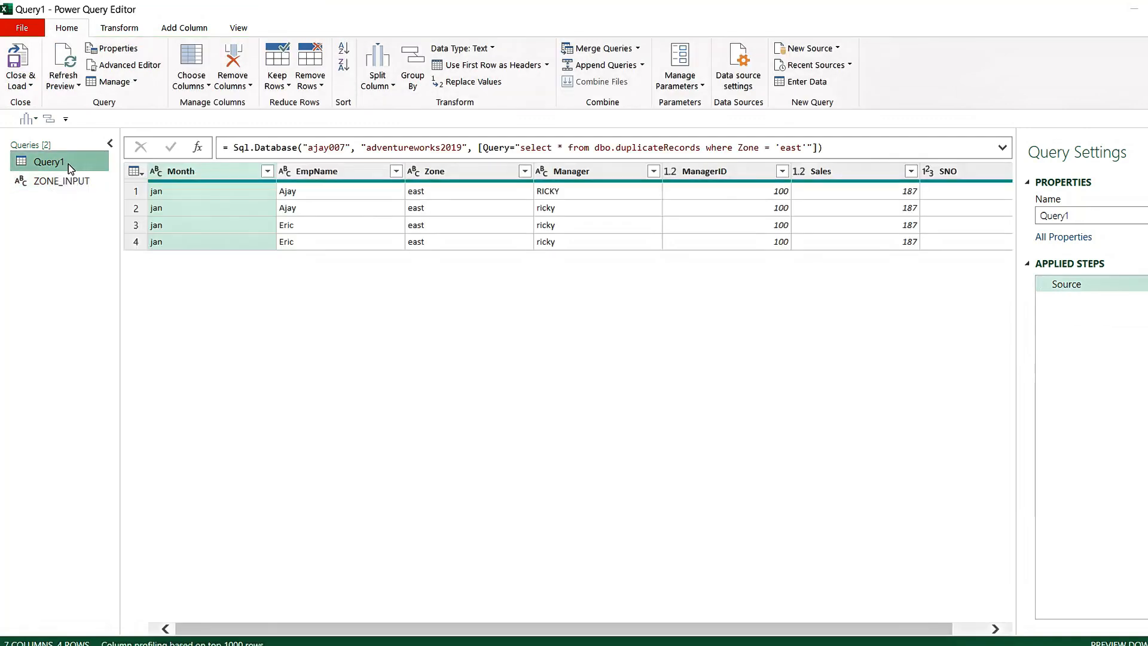
{"action": "key", "text": "ctrl+c"}
{"action": "key", "text": "ctrl+v"}
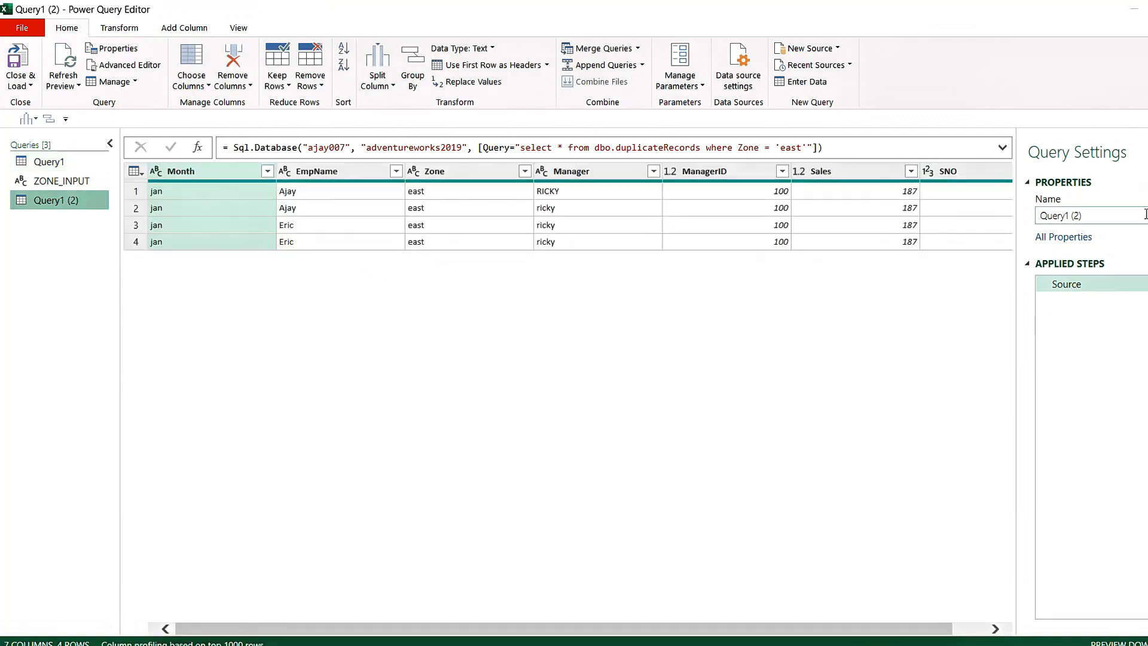
{"action": "left_click", "coordinate": [1092, 216]}
{"action": "key", "text": "BackSpace"}
{"action": "key", "text": "BackSpace"}
{"action": "key", "text": "BackSpace"}
{"action": "key", "text": "BackSpace"}
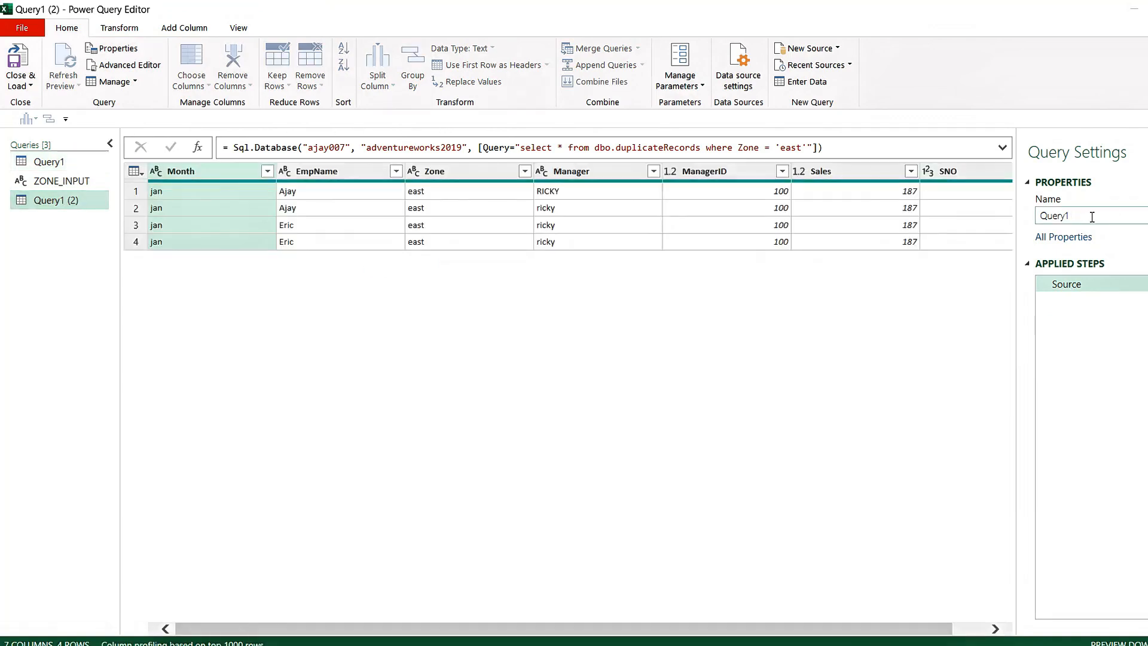
{"action": "key", "text": "BackSpace"}
{"action": "type", "text": "2"}
{"action": "left_click", "coordinate": [962, 327]}
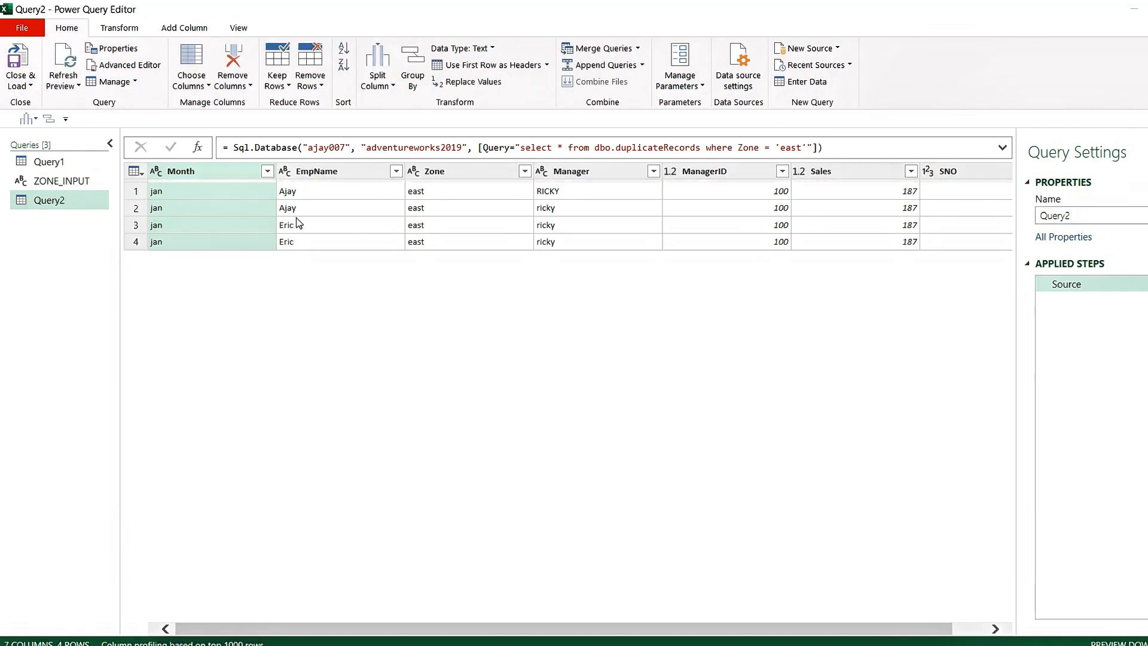
Open Query2's code in the Advanced Editor and insert six blank lines between let and the Source line
{"action": "left_click", "coordinate": [239, 29]}
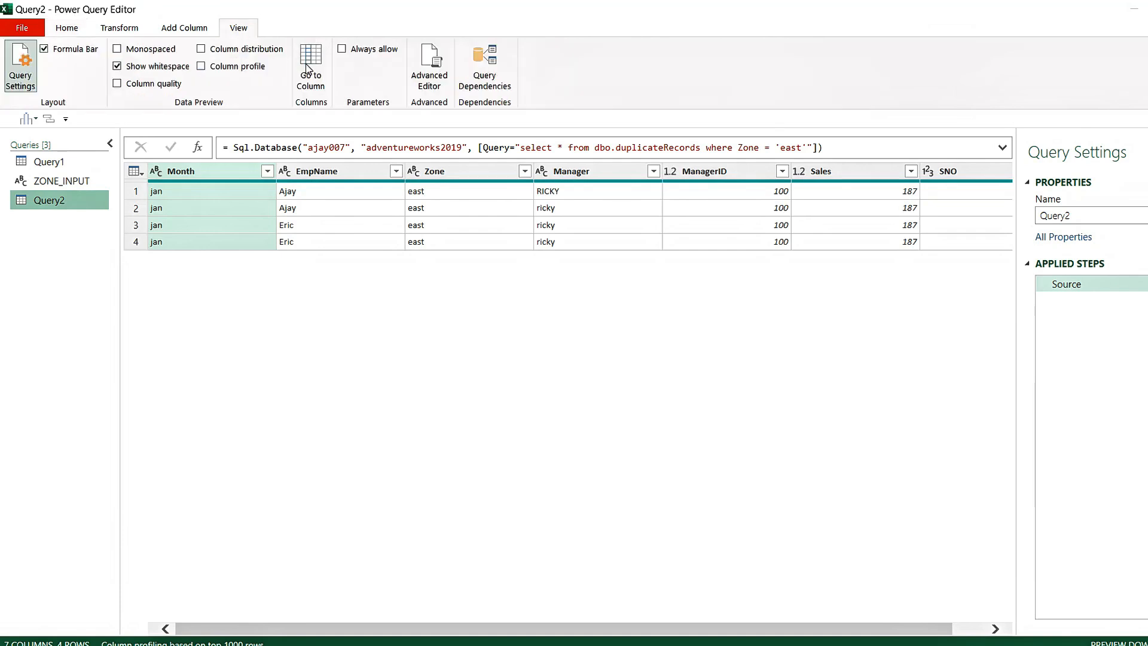
{"action": "left_click", "coordinate": [429, 66]}
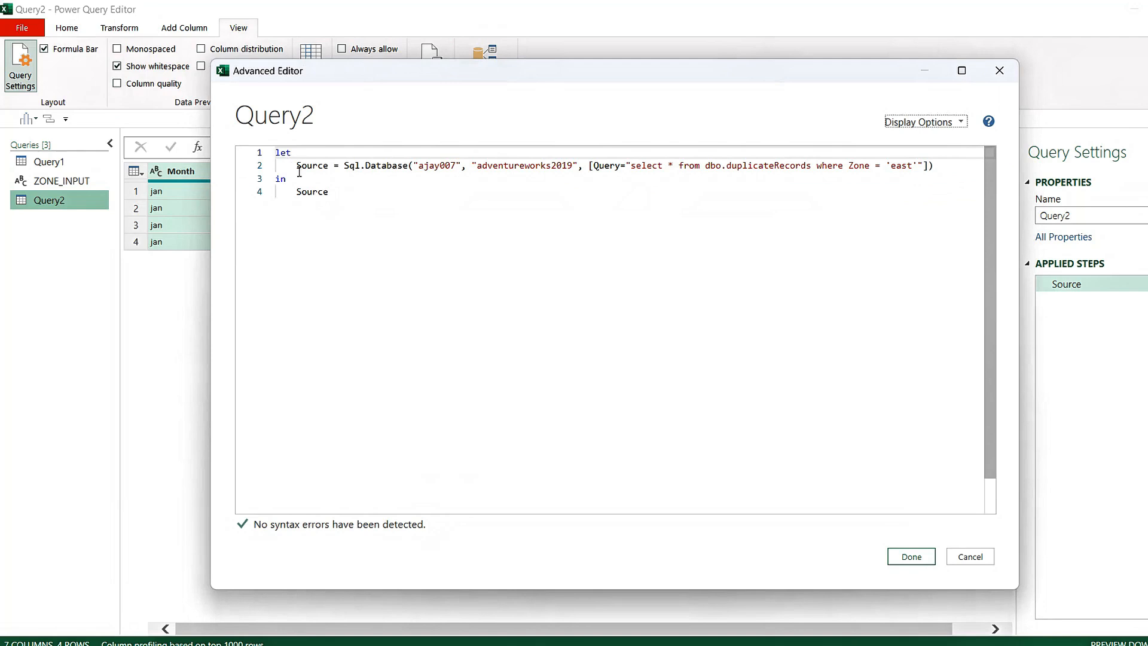
{"action": "left_click", "coordinate": [299, 173]}
{"action": "key", "text": "Return"}
{"action": "key", "text": "Return"}
{"action": "key", "text": "Return"}
{"action": "key", "text": "Return"}
{"action": "key", "text": "Return"}
{"action": "key", "text": "Return"}
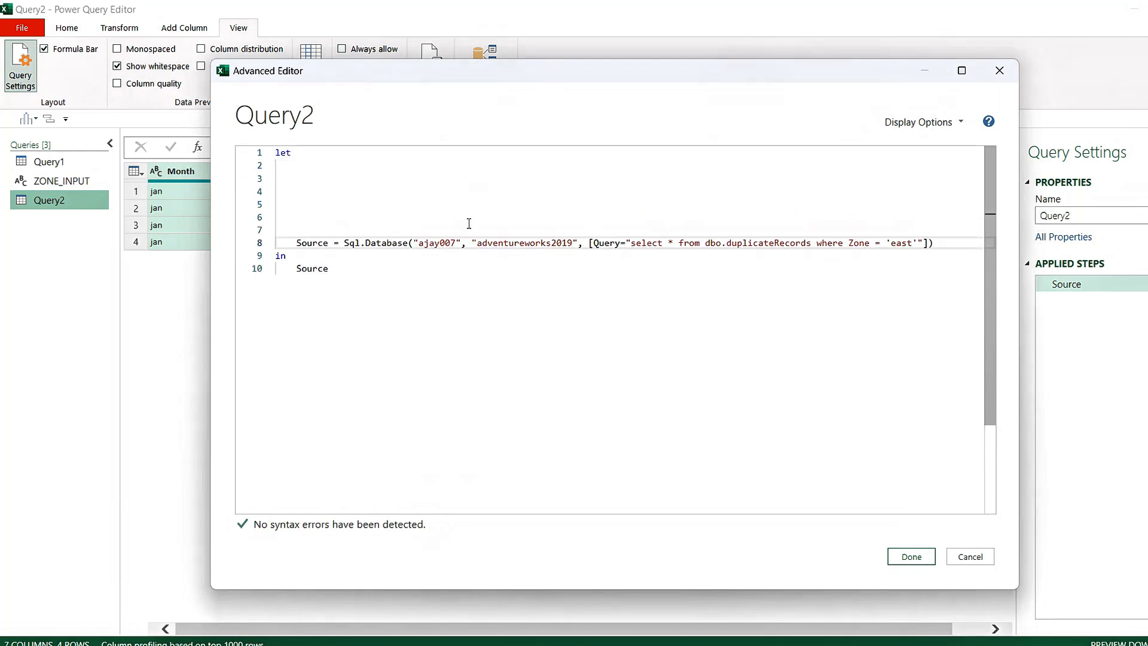
Copy the SQL statement select * from dbo.duplicateRecords where Zone = 'east' from Query2's Source line onto blank line 4
{"action": "left_click", "coordinate": [591, 243]}
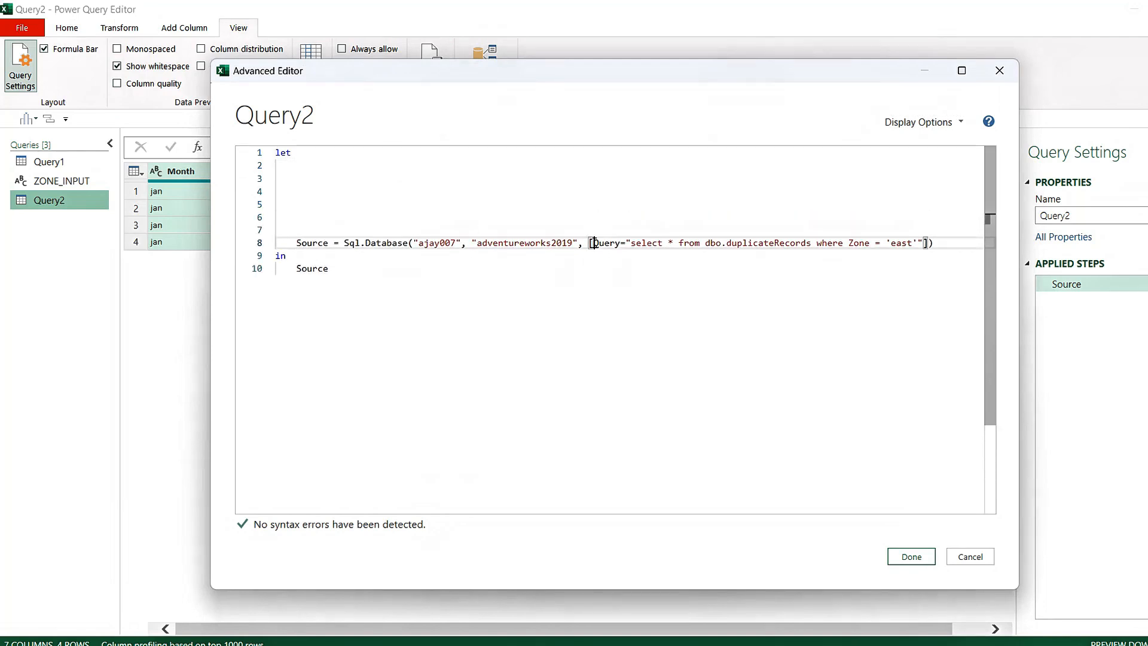
{"action": "left_click", "coordinate": [923, 243], "text": "shift"}
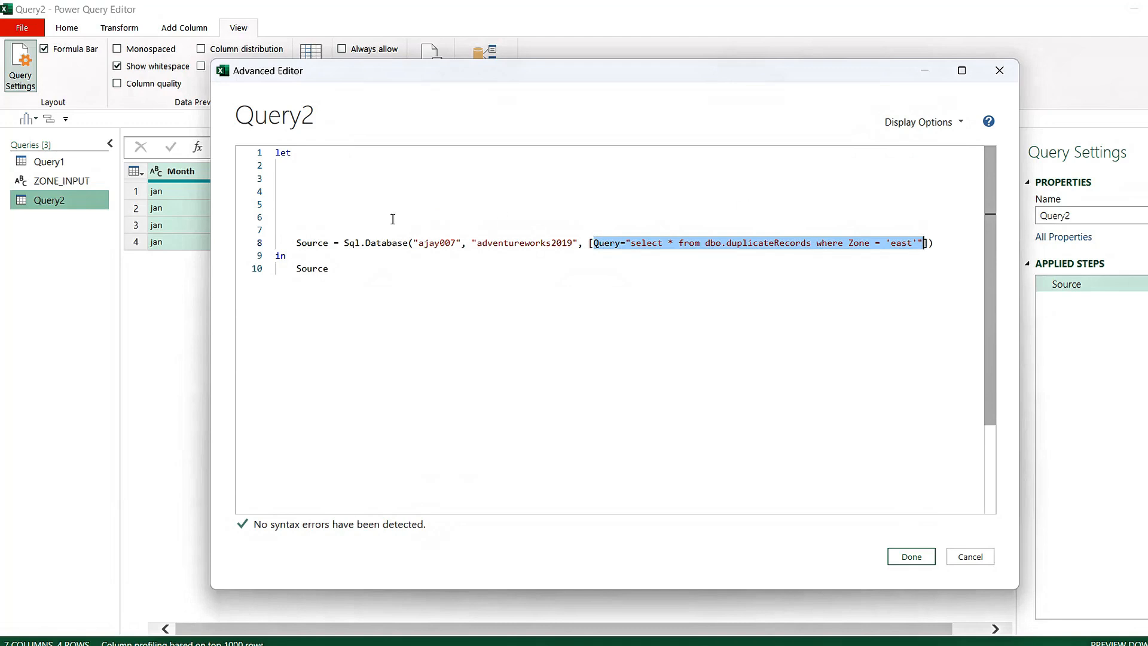
{"action": "left_click", "coordinate": [327, 205]}
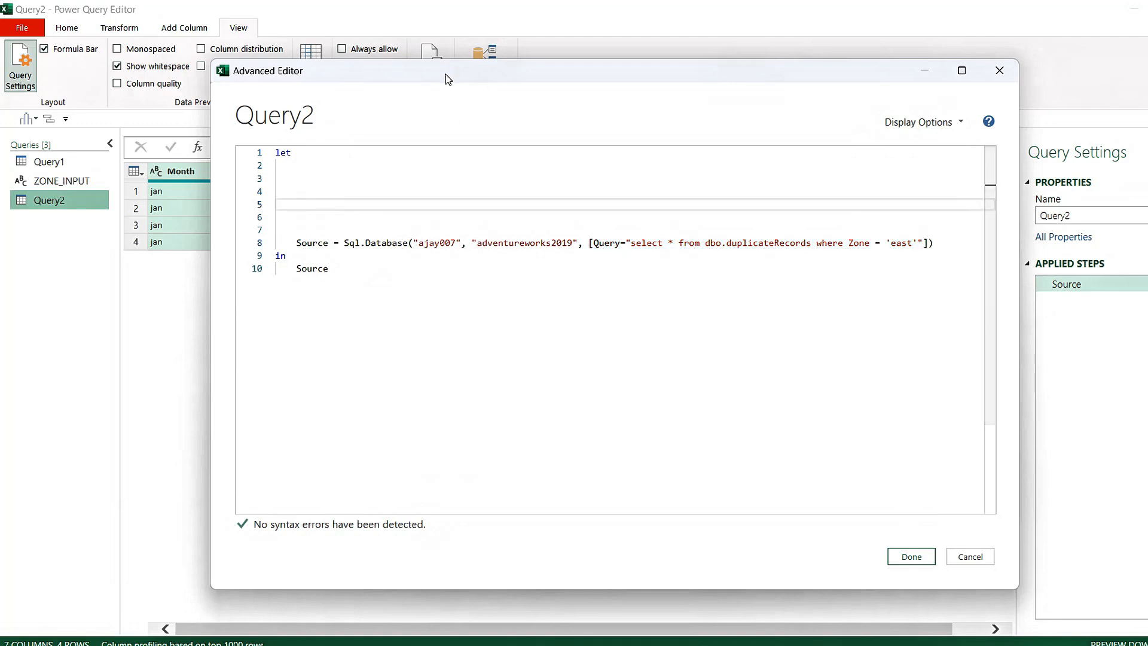
{"action": "left_click_drag", "start_coordinate": [450, 71], "coordinate": [573, 81]}
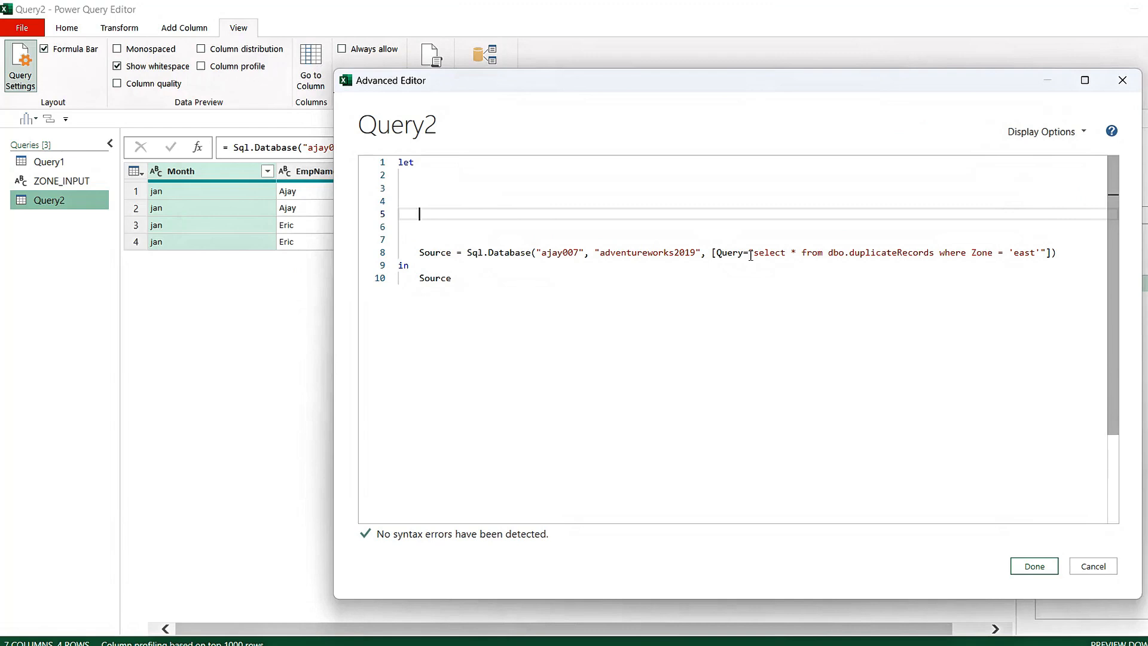
{"action": "left_click_drag", "start_coordinate": [752, 255], "coordinate": [1041, 252]}
{"action": "key", "text": "ctrl+c"}
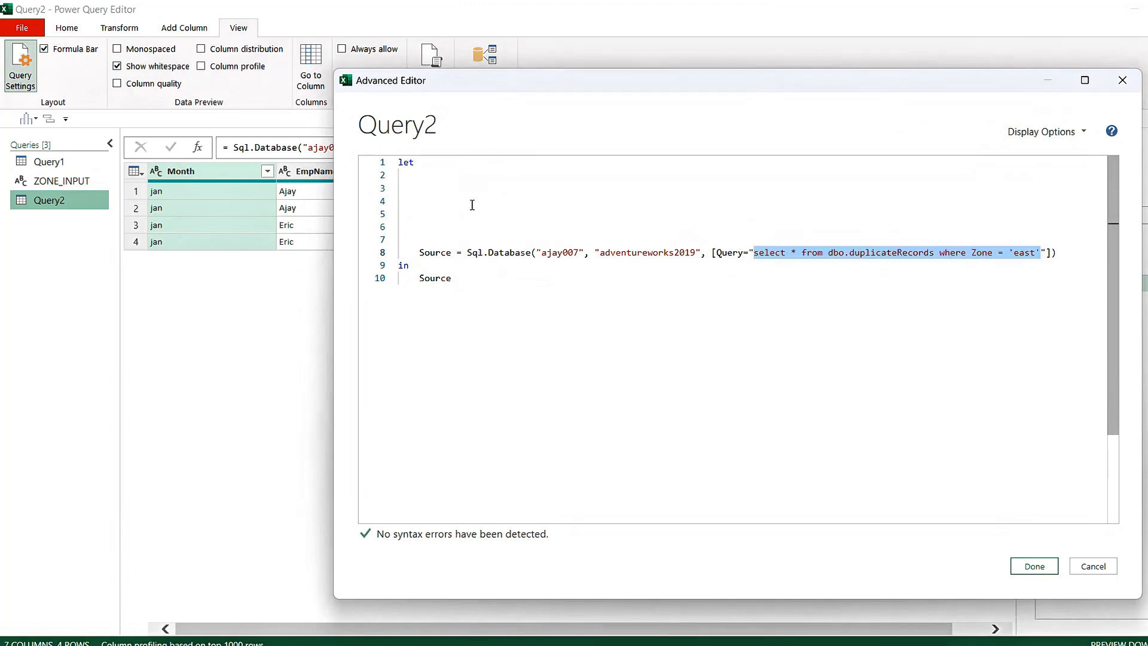
{"action": "left_click", "coordinate": [469, 202]}
{"action": "key", "text": "ctrl+v"}
{"action": "left_click", "coordinate": [420, 199]}
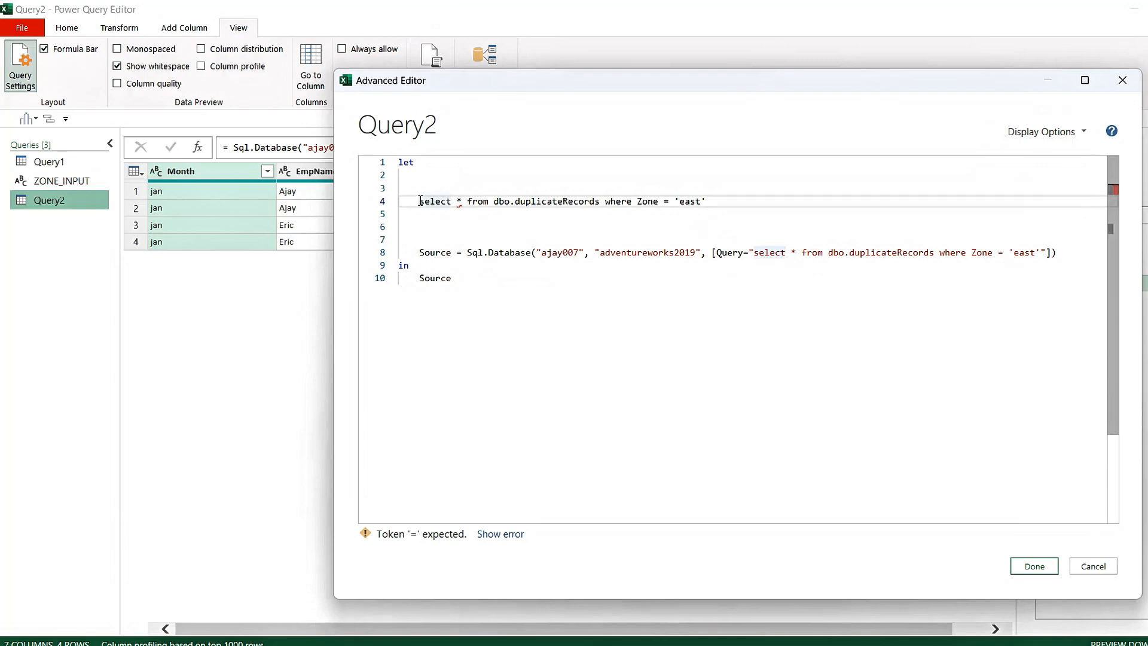
Assign the SQL statement on line 4 of Query2's code to a variable named MySql
{"action": "type", "text": "="}
{"action": "key", "text": "Left"}
{"action": "type", "text": "STEP2"}
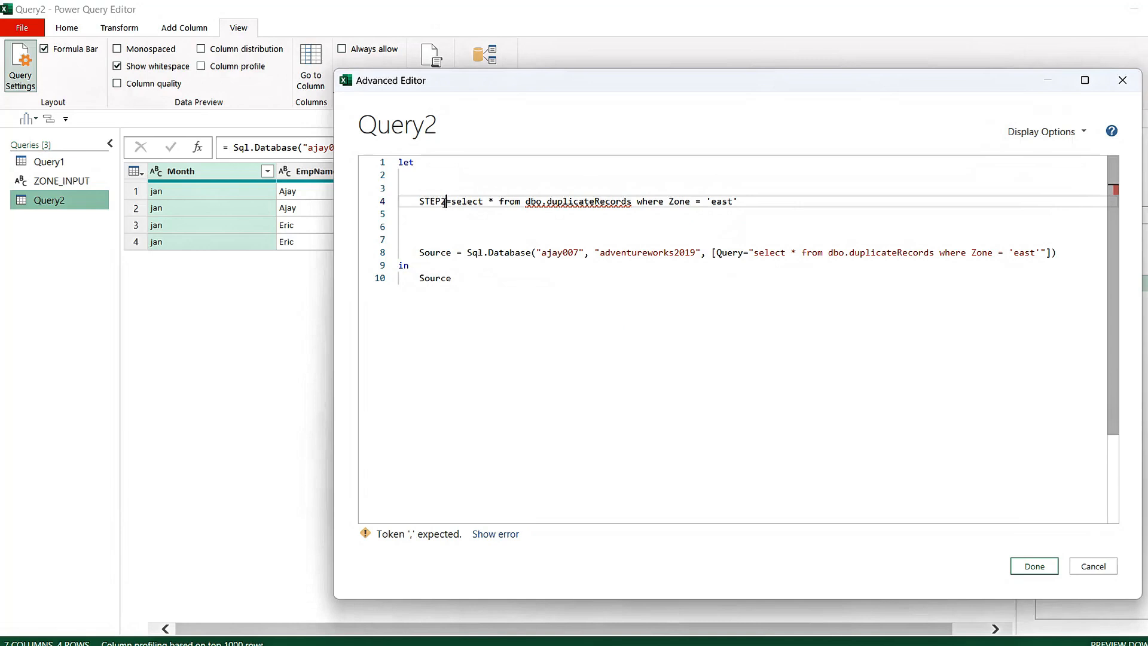
{"action": "left_click", "coordinate": [441, 201]}
{"action": "key", "text": "BackSpace"}
{"action": "key", "text": "BackSpace"}
{"action": "key", "text": "BackSpace"}
{"action": "key", "text": "BackSpace"}
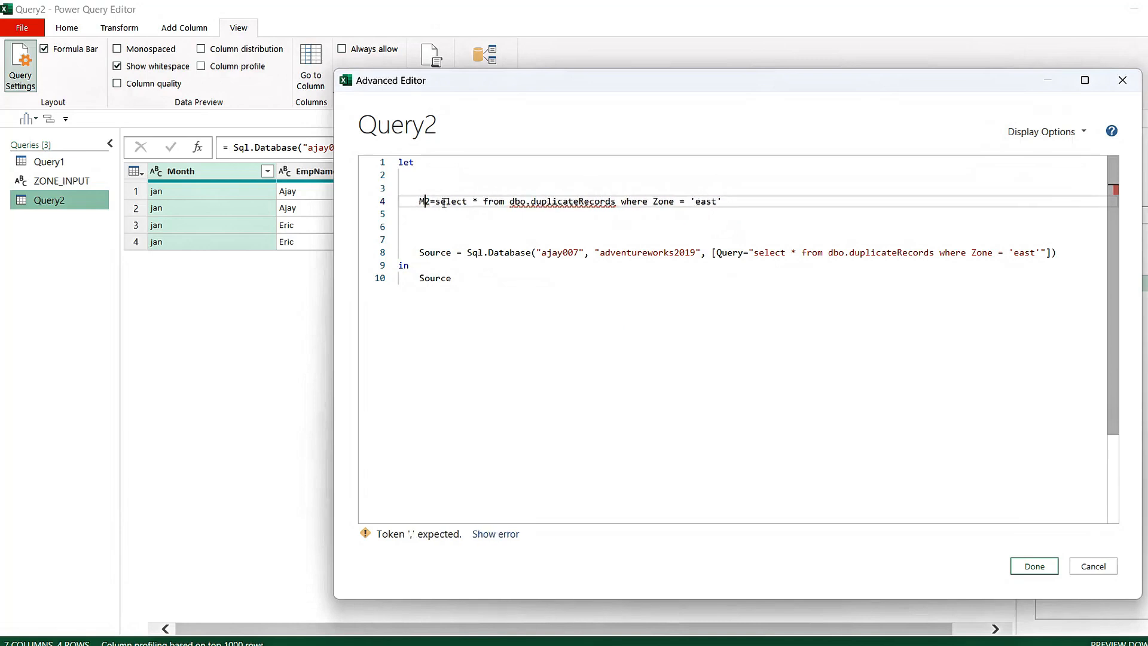
{"action": "type", "text": "MySql"}
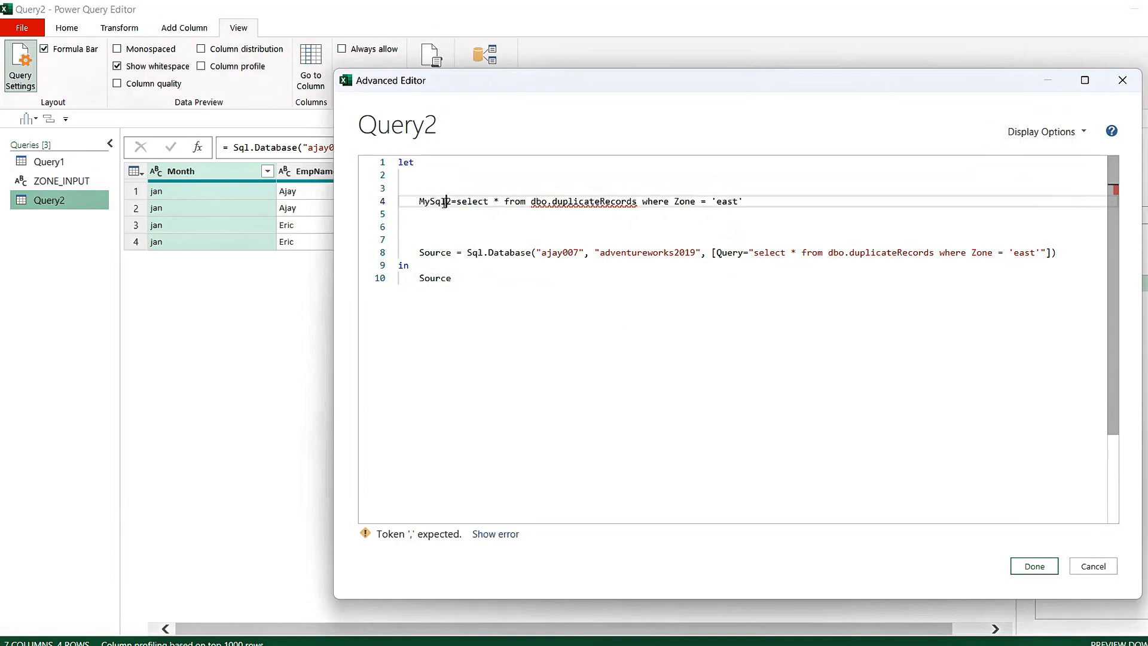
{"action": "key", "text": "Delete"}
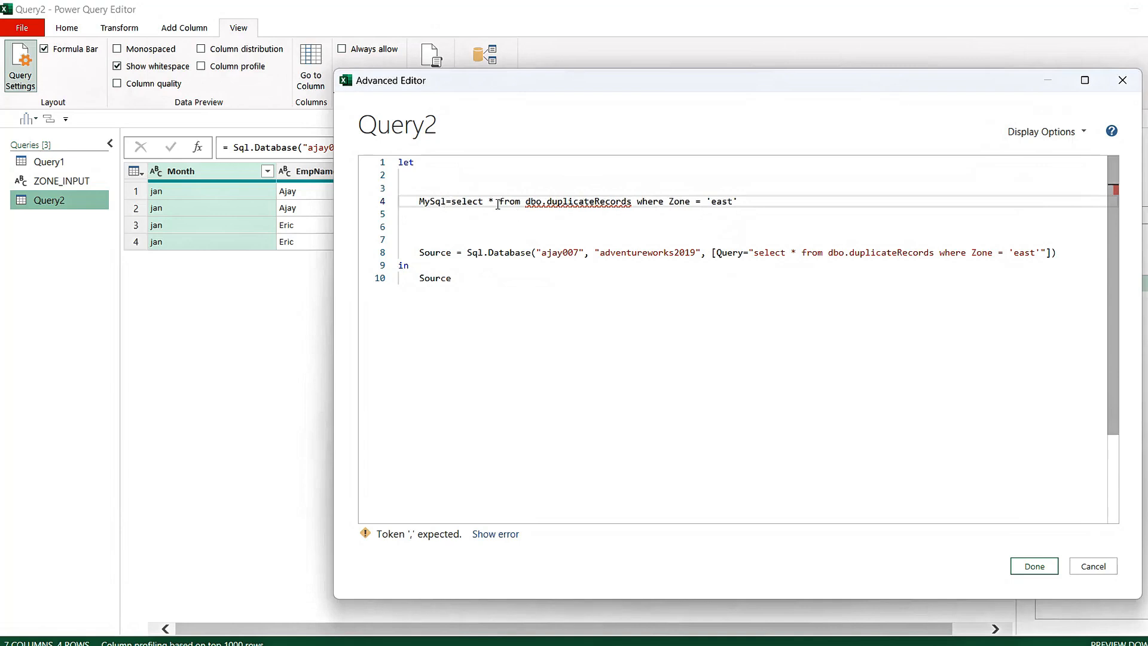
Enclose the MySql statement in double quotes up to Zone = and remove the literal 'east'
{"action": "type", "text": "\""}
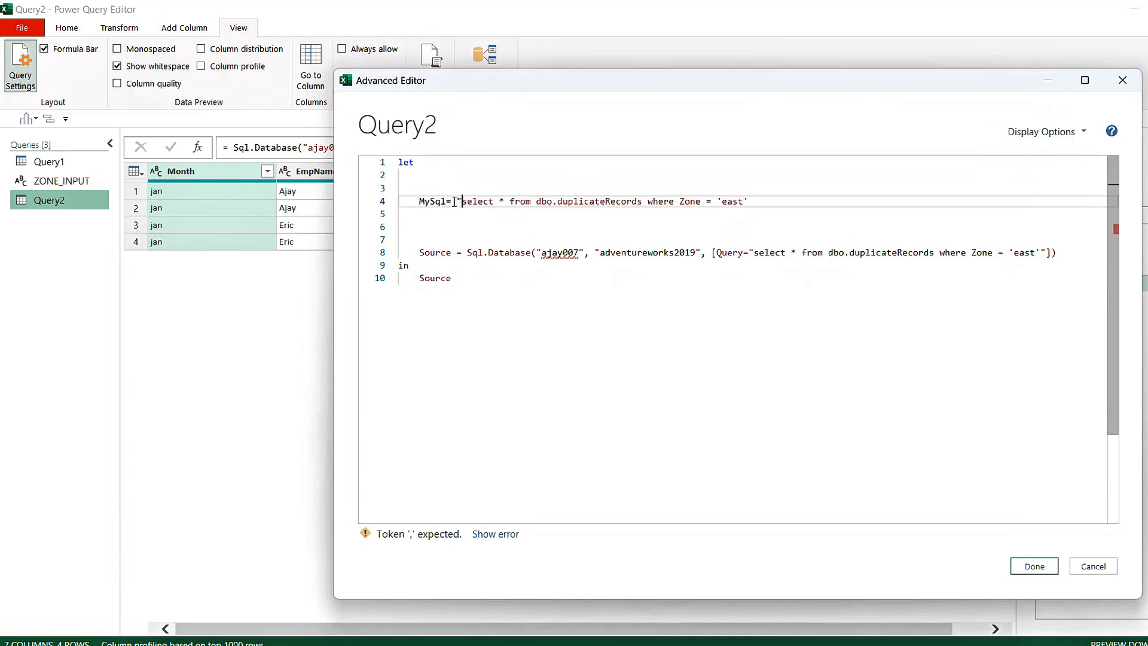
{"action": "key", "text": "BackSpace"}
{"action": "key", "text": "BackSpace"}
{"action": "key", "text": "BackSpace"}
{"action": "key", "text": "BackSpace"}
{"action": "key", "text": "BackSpace"}
{"action": "key", "text": "BackSpace"}
{"action": "type", "text": "\" "}
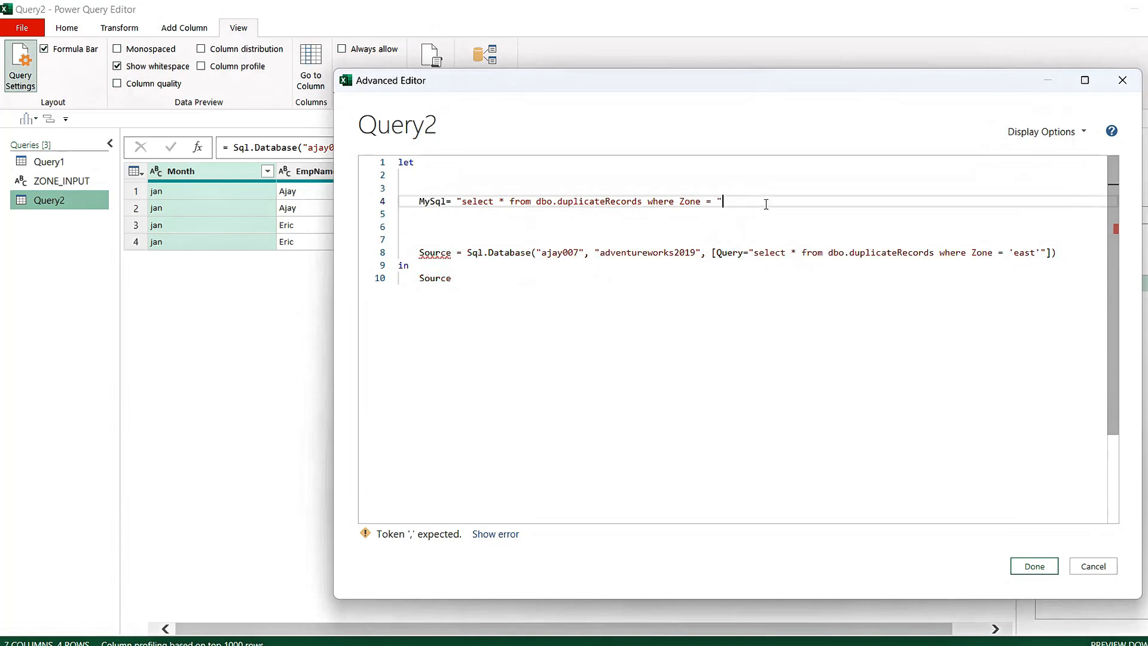
{"action": "type", "text": "& "}
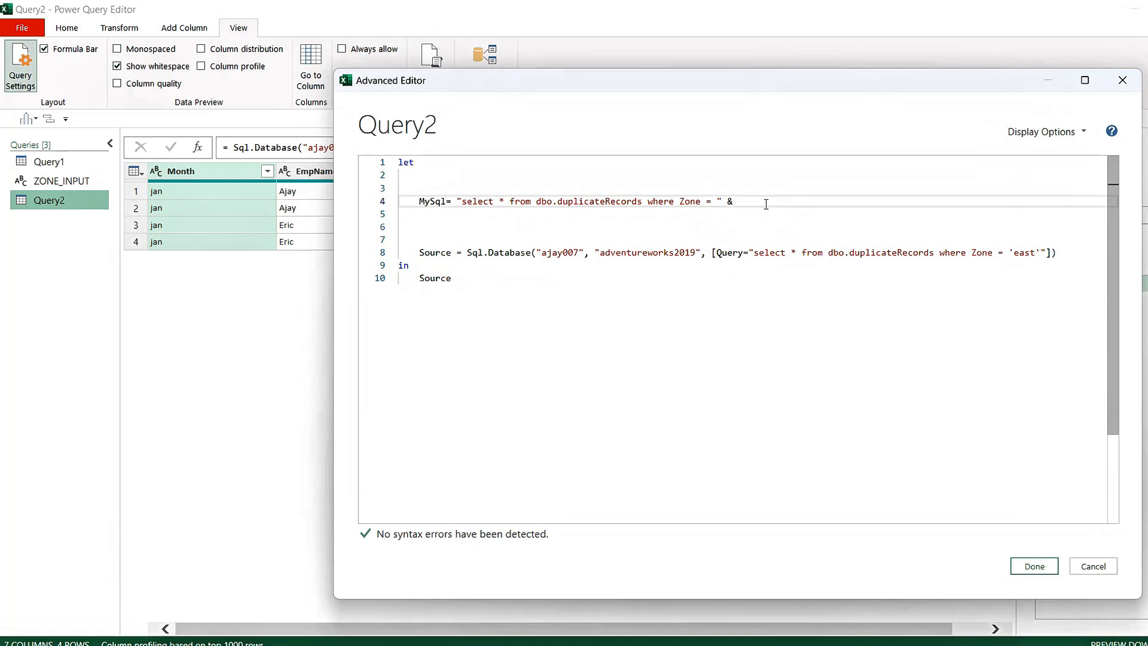
{"action": "type", "text": "myvar"}
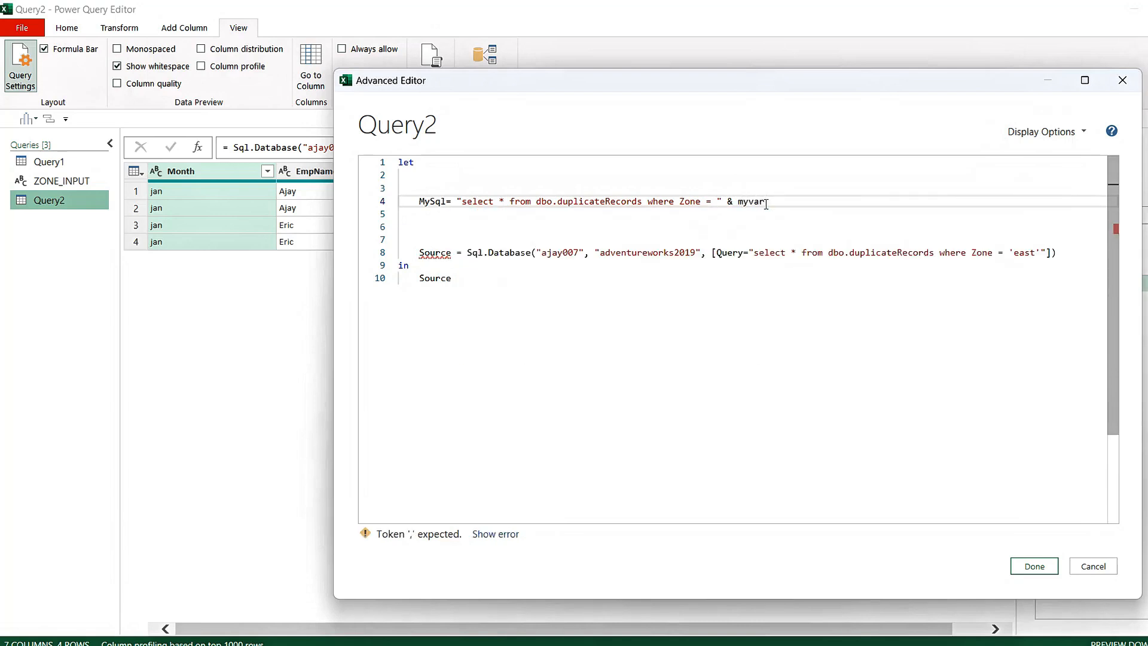
Concatenate the variable myzone to the end of the quoted MySql string with an ampersand
{"action": "key", "text": "BackSpace"}
{"action": "key", "text": "BackSpace"}
{"action": "type", "text": "zone"}
Add the line step1 = ZONE_INPUT, on line 3 above the MySql definition
{"action": "left_click", "coordinate": [605, 233]}
{"action": "left_click", "coordinate": [446, 181]}
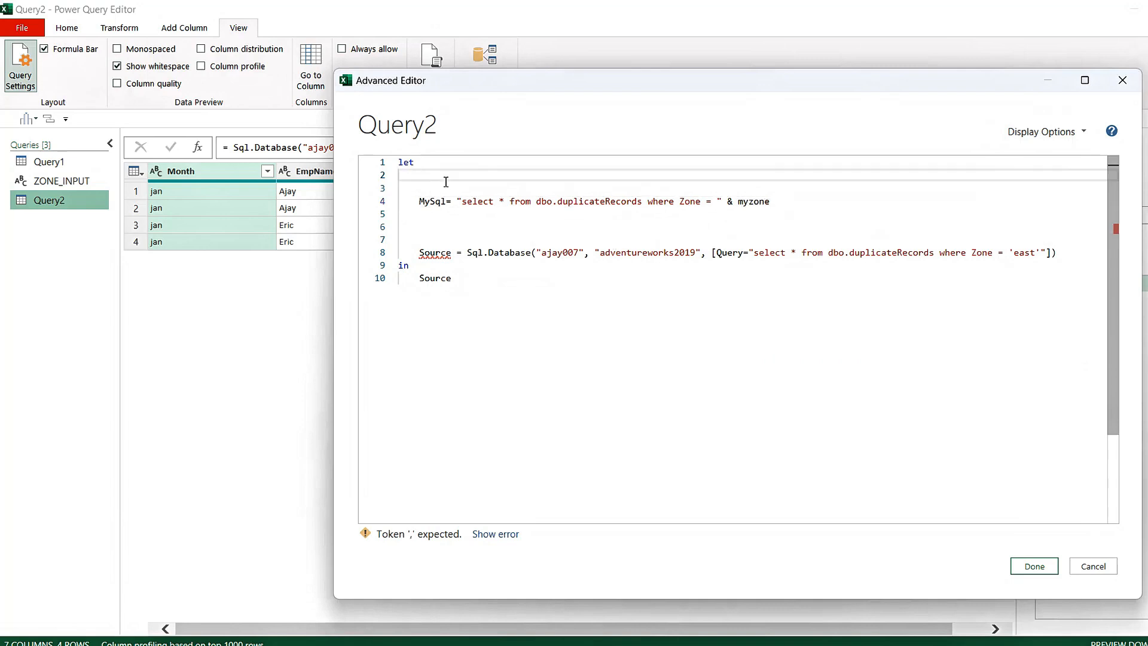
{"action": "key", "text": "Down"}
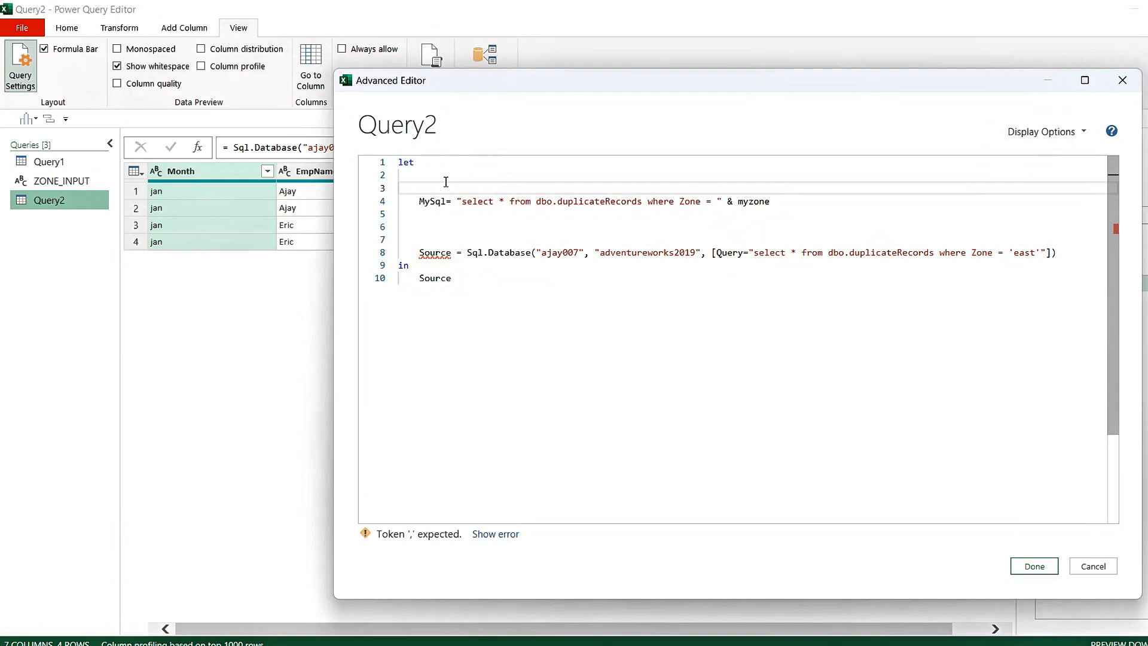
{"action": "type", "text": "step1"}
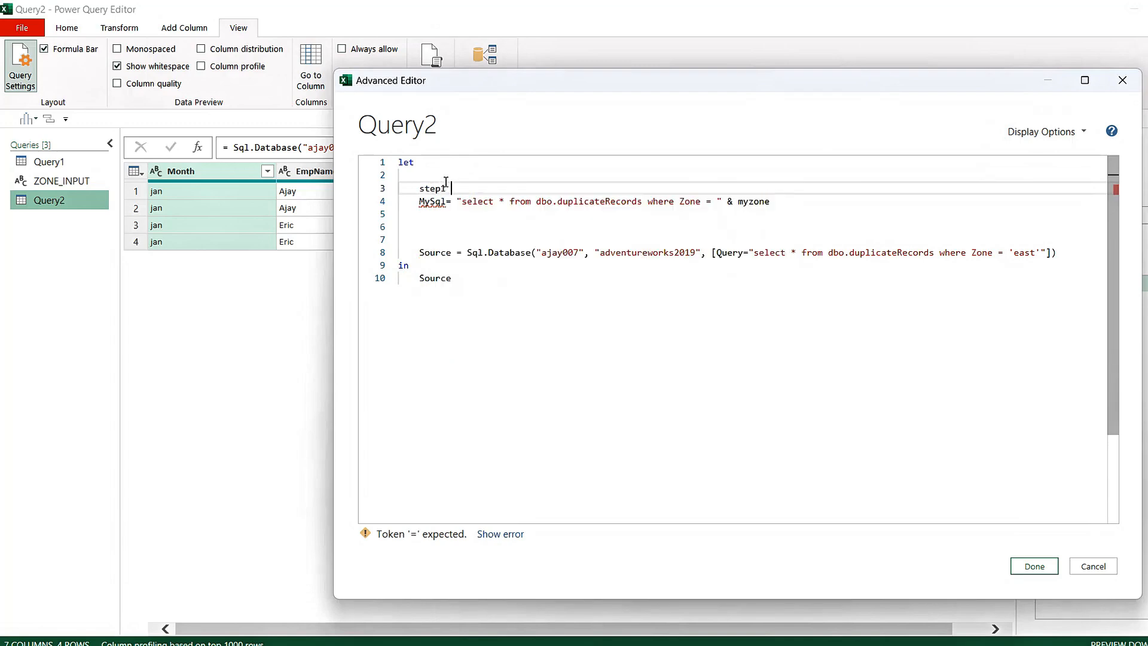
{"action": "type", "text": " = "}
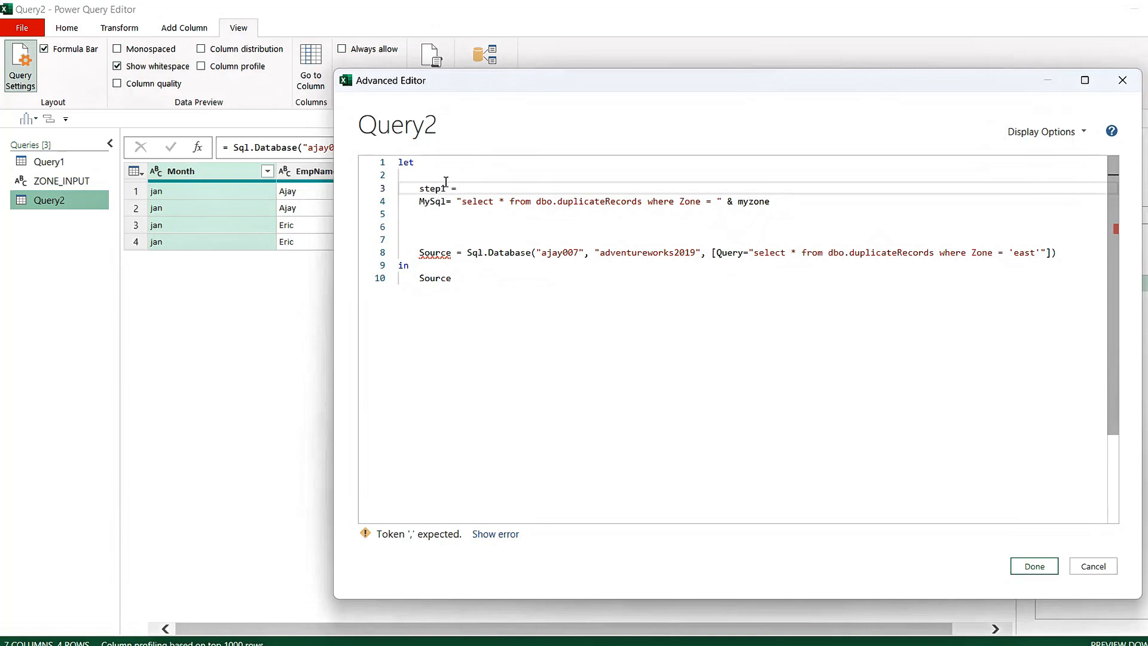
{"action": "type", "text": "zone"}
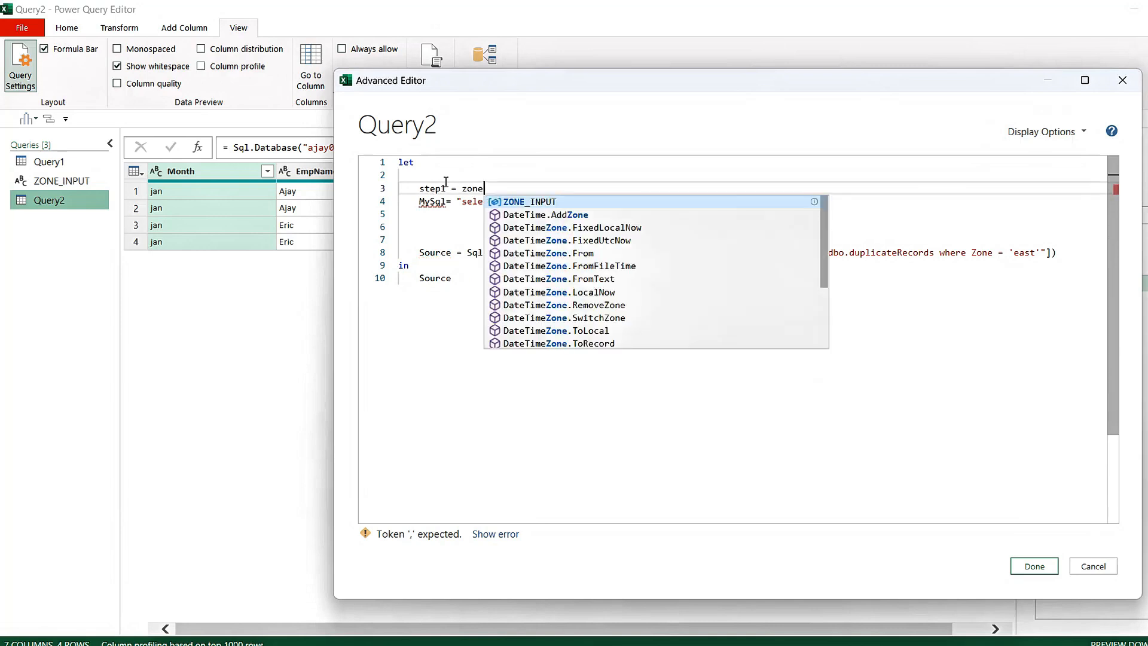
{"action": "key", "text": "Tab"}
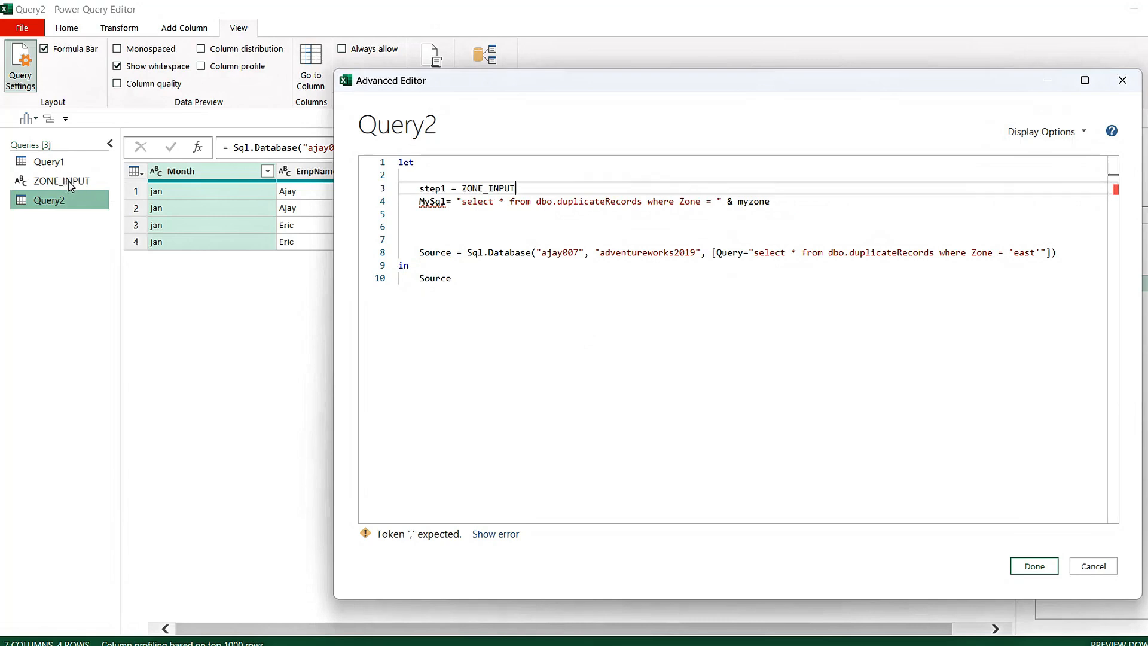
{"action": "type", "text": ","}
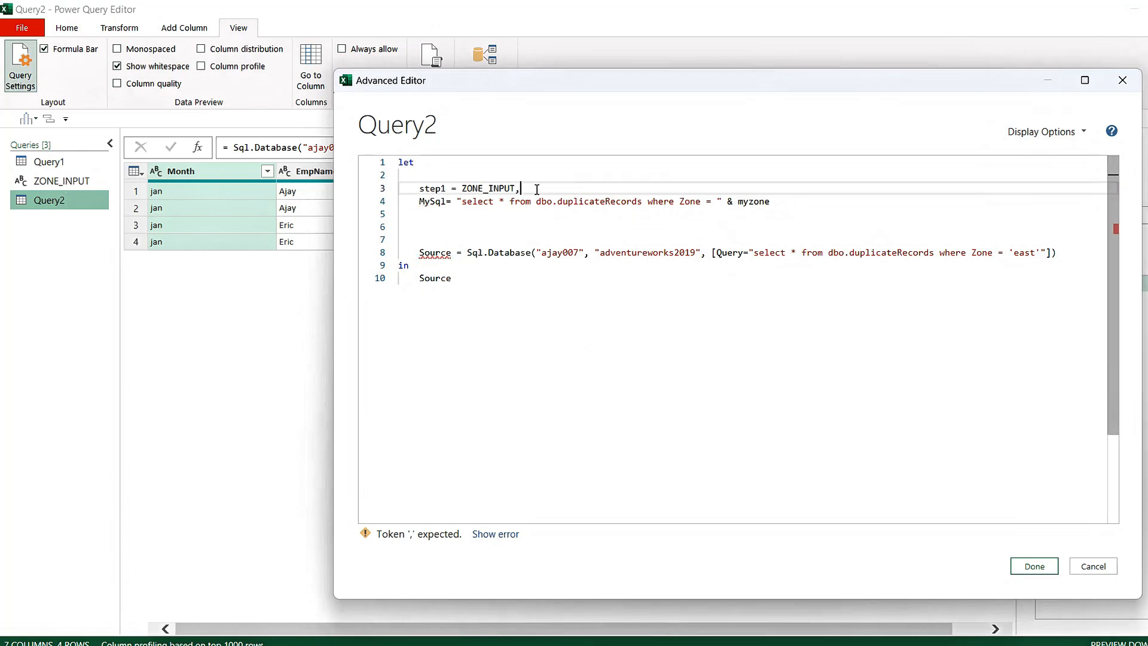
Rename the step1 variable on line 3 to Myzone
{"action": "double_click", "coordinate": [432, 189]}
{"action": "type", "text": "myz"}
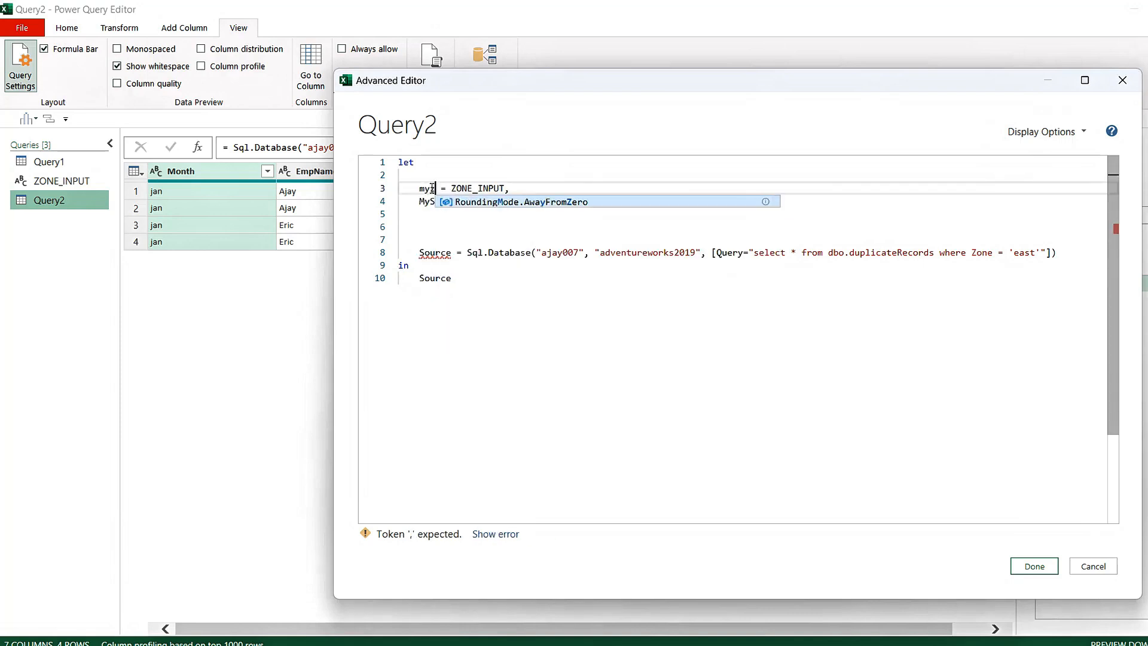
{"action": "key", "text": "BackSpace"}
{"action": "key", "text": "BackSpace"}
{"action": "type", "text": "Myzone"}
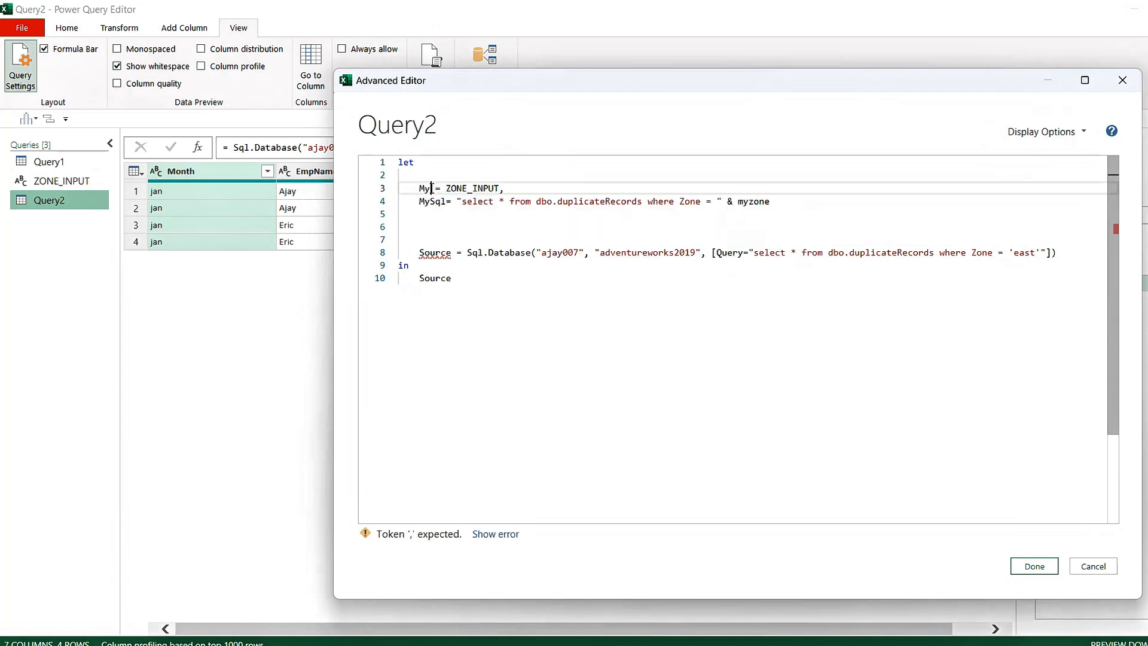
{"action": "left_click", "coordinate": [637, 231]}
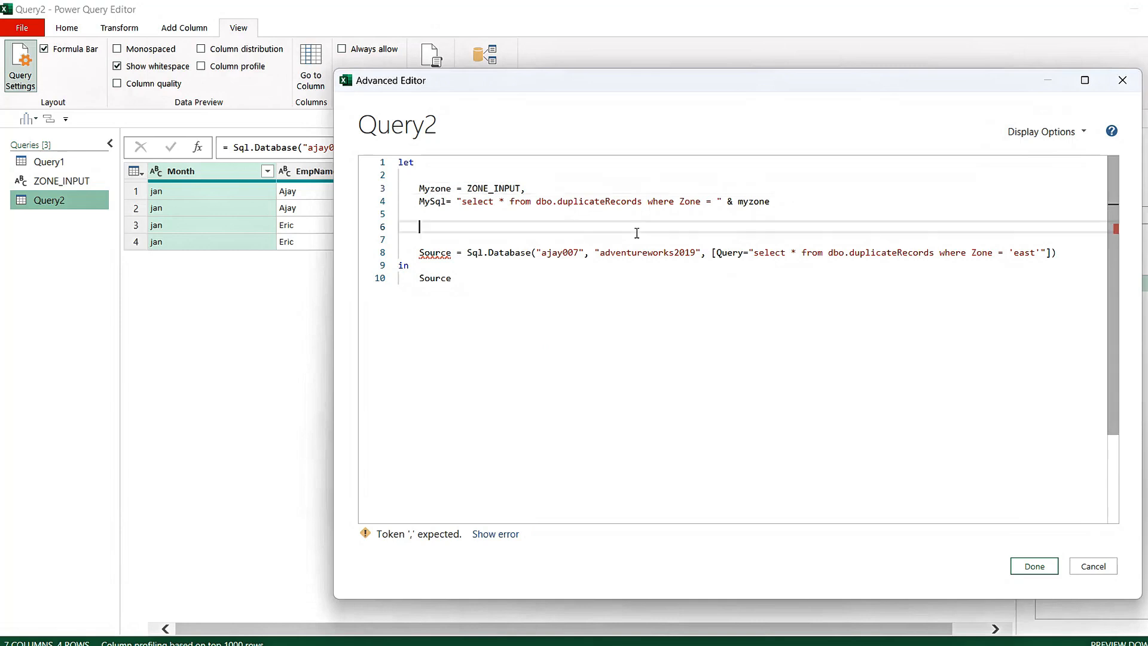
Capitalize the myzone reference at the end of the MySql line as Myzone
{"action": "left_click", "coordinate": [743, 202]}
{"action": "key", "text": "BackSpace"}
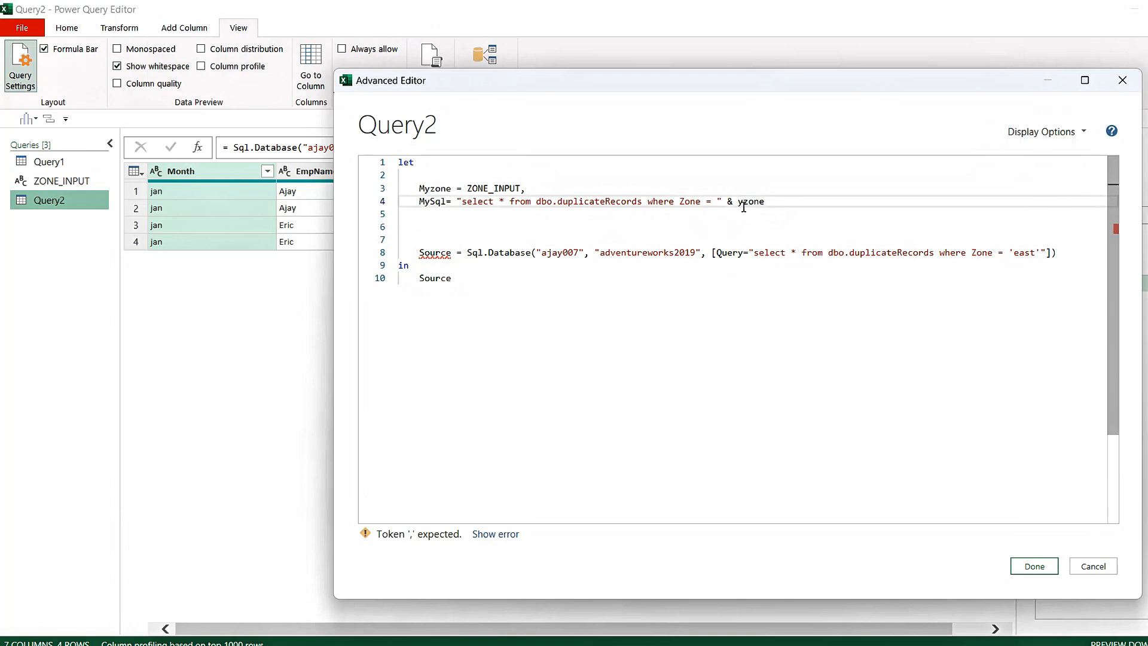
{"action": "type", "text": "M"}
{"action": "left_click", "coordinate": [780, 197]}
{"action": "left_click", "coordinate": [610, 223]}
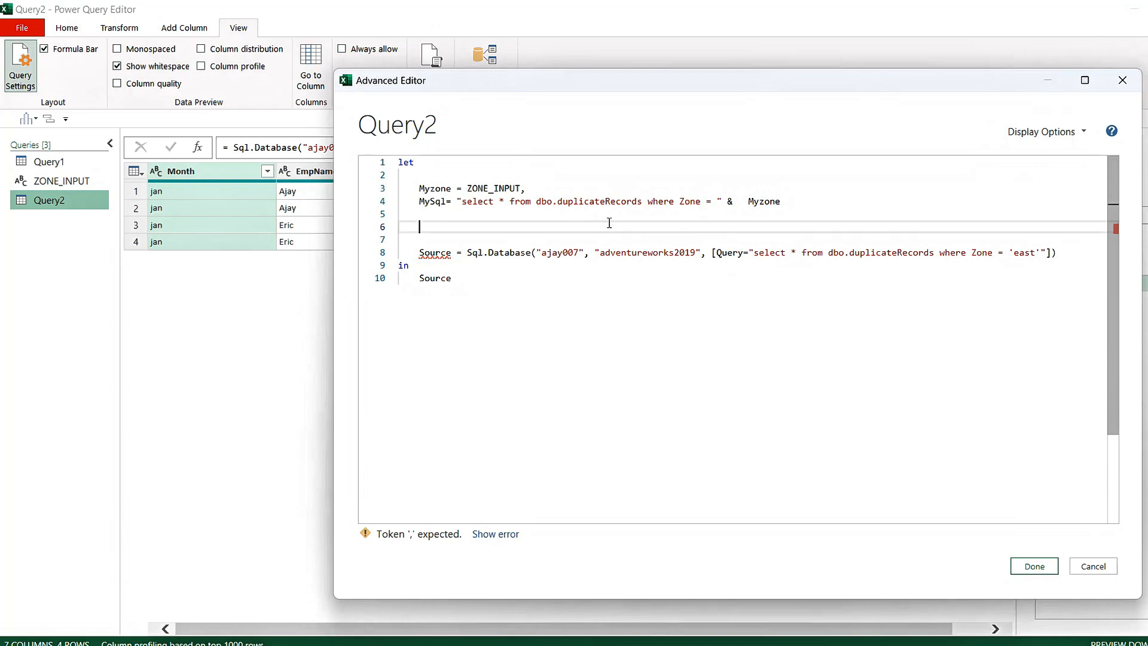
{"action": "type", "text": "EAST"}
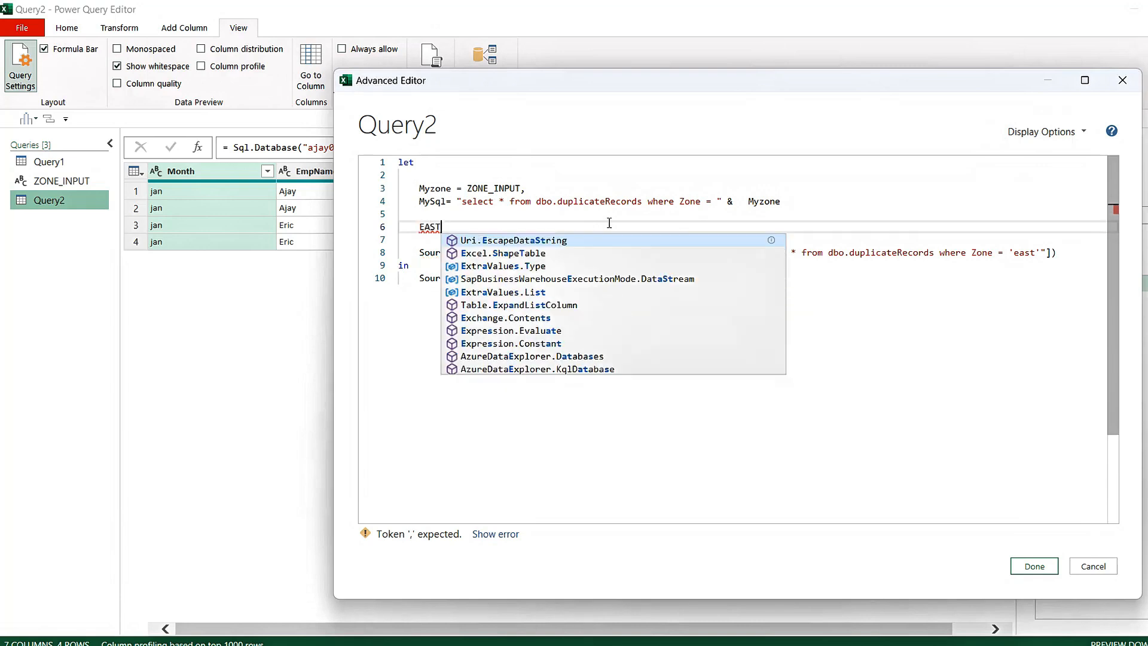
{"action": "key", "text": "BackSpace"}
{"action": "key", "text": "BackSpace"}
{"action": "key", "text": "BackSpace"}
{"action": "key", "text": "BackSpace"}
{"action": "type", "text": "'EAST'"}
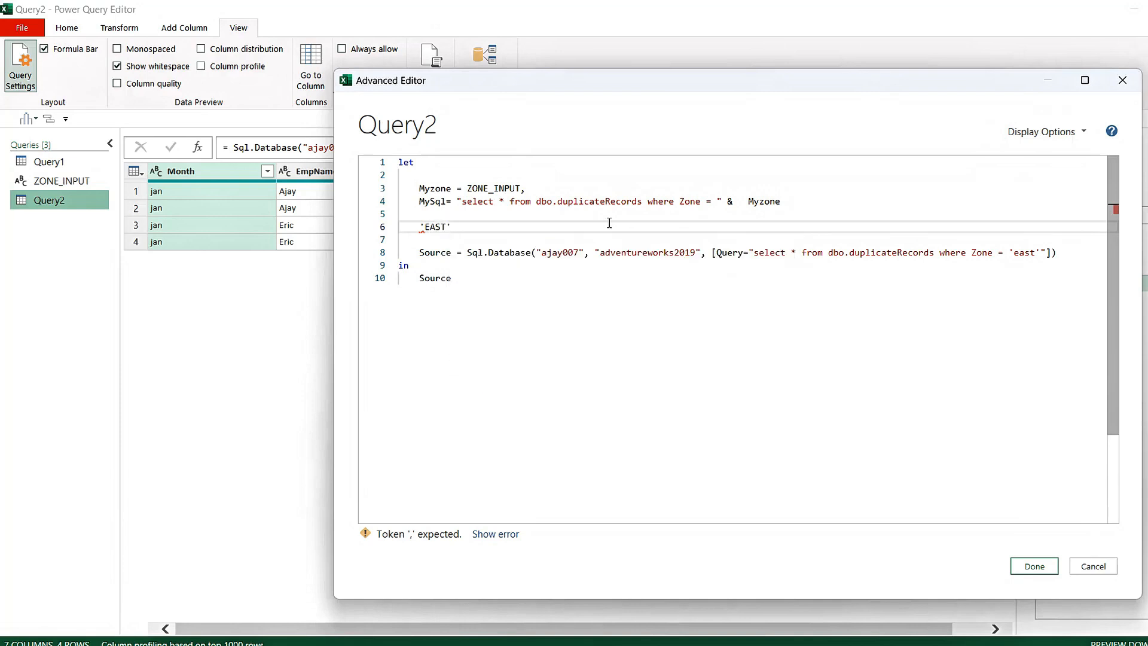
{"action": "key", "text": "BackSpace"}
{"action": "key", "text": "BackSpace"}
{"action": "key", "text": "BackSpace"}
{"action": "key", "text": "BackSpace"}
{"action": "key", "text": "BackSpace"}
{"action": "key", "text": "BackSpace"}
Wrap Myzone in single quotes in the MySql line by concatenating "'" & before it and & "'" after it
{"action": "left_click", "coordinate": [746, 202]}
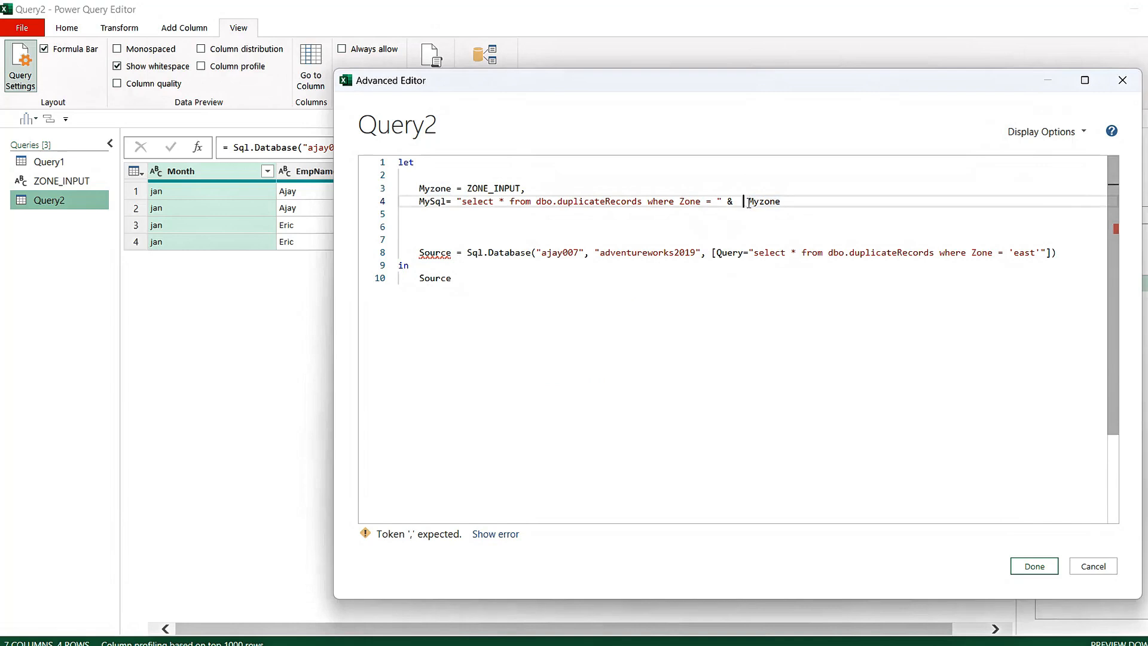
{"action": "type", "text": "\"\"'&  & "}
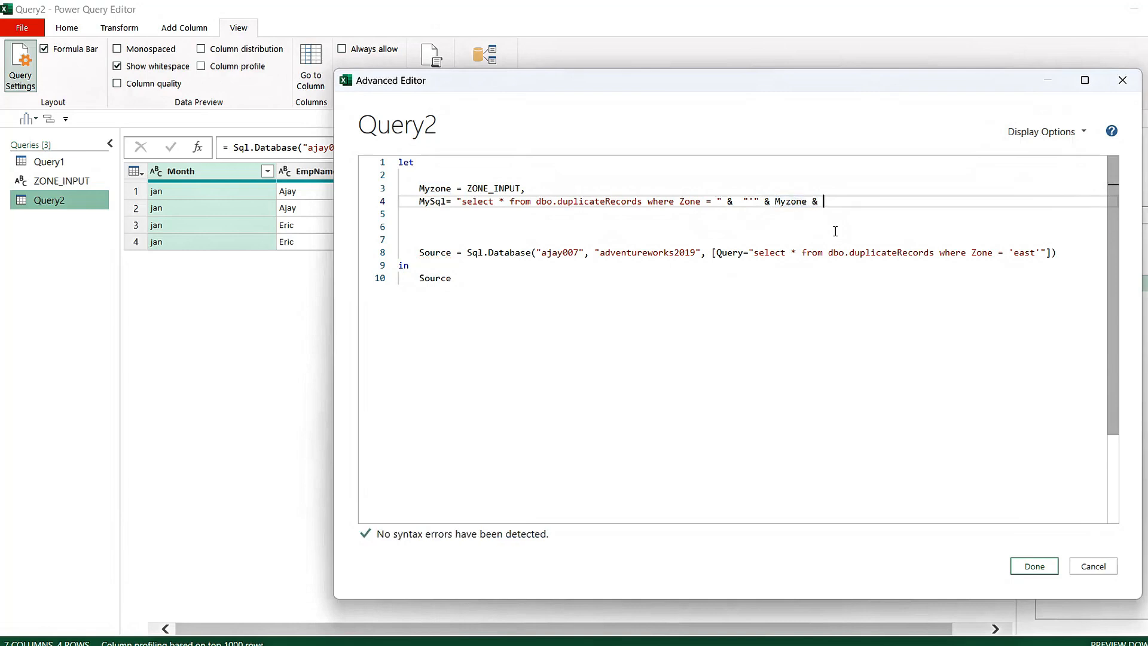
{"action": "type", "text": "\"\""}
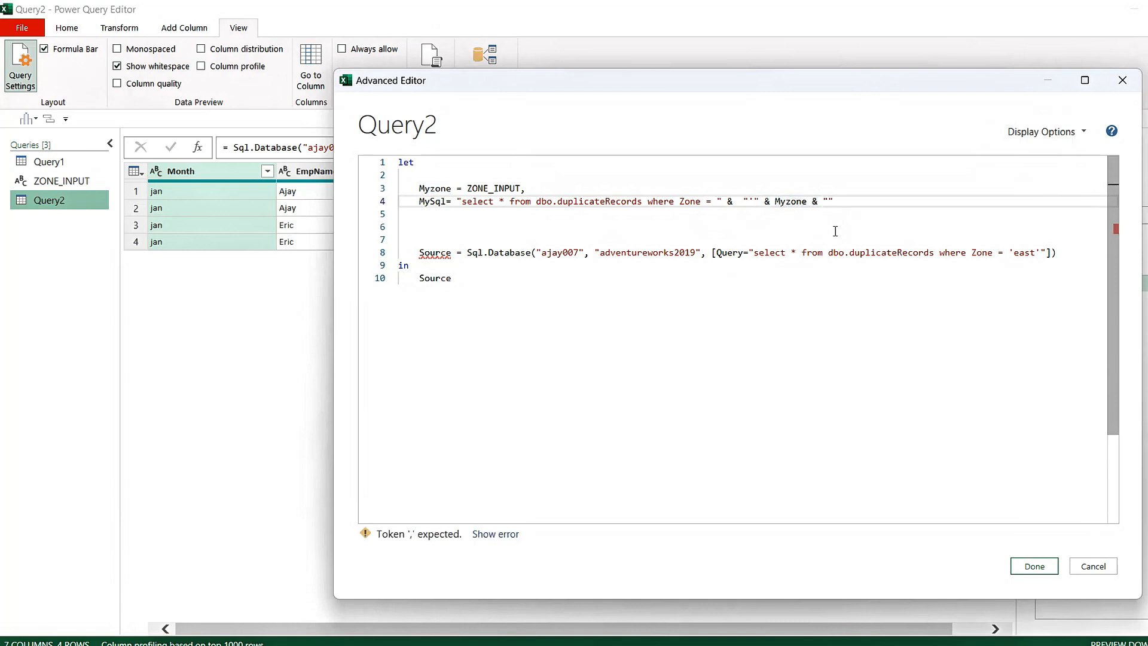
{"action": "type", "text": "'"}
{"action": "left_click", "coordinate": [512, 230]}
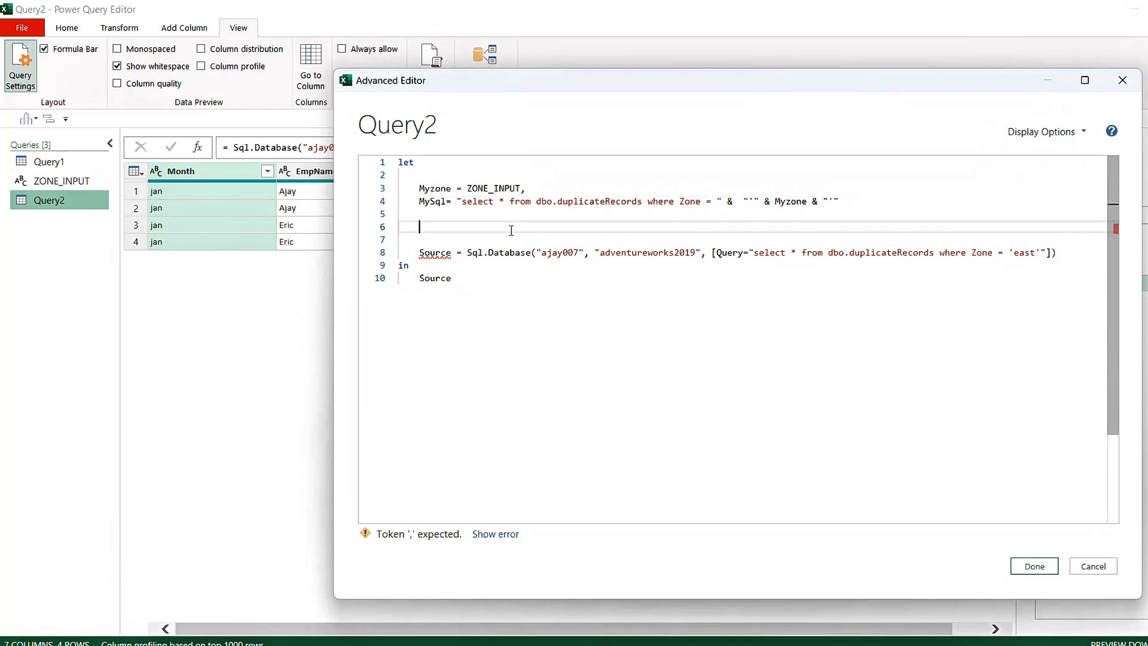
Capitalize the first letter of select in the MySql string so it reads Select
{"action": "left_click", "coordinate": [467, 201]}
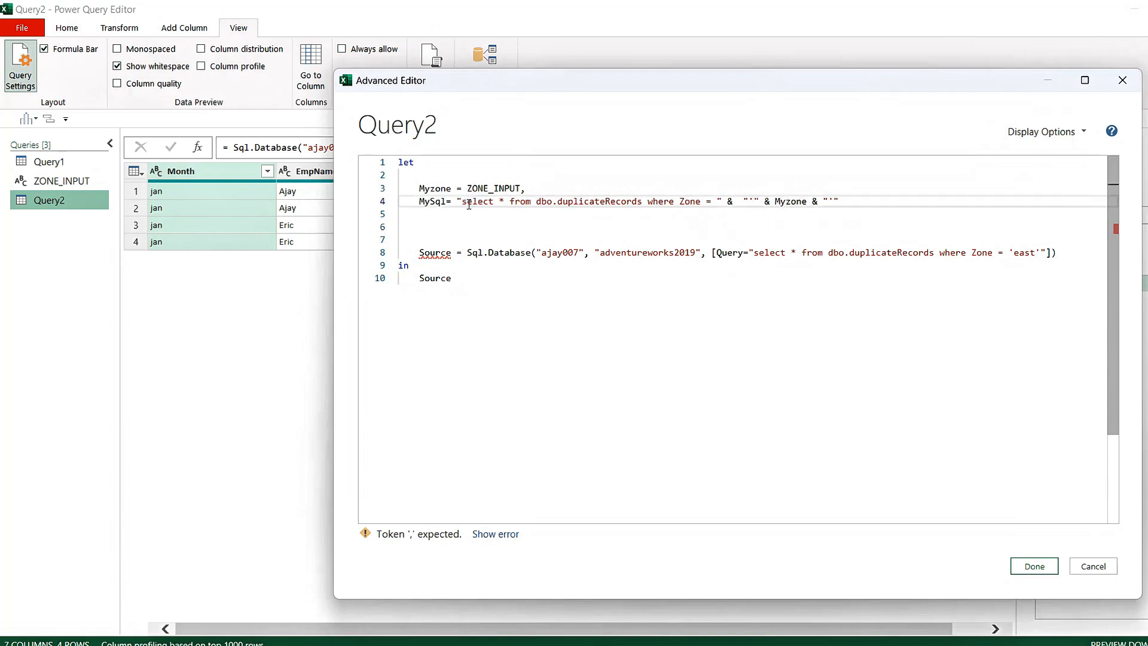
{"action": "key", "text": "BackSpace"}
{"action": "type", "text": "S"}
{"action": "left_click", "coordinate": [520, 226]}
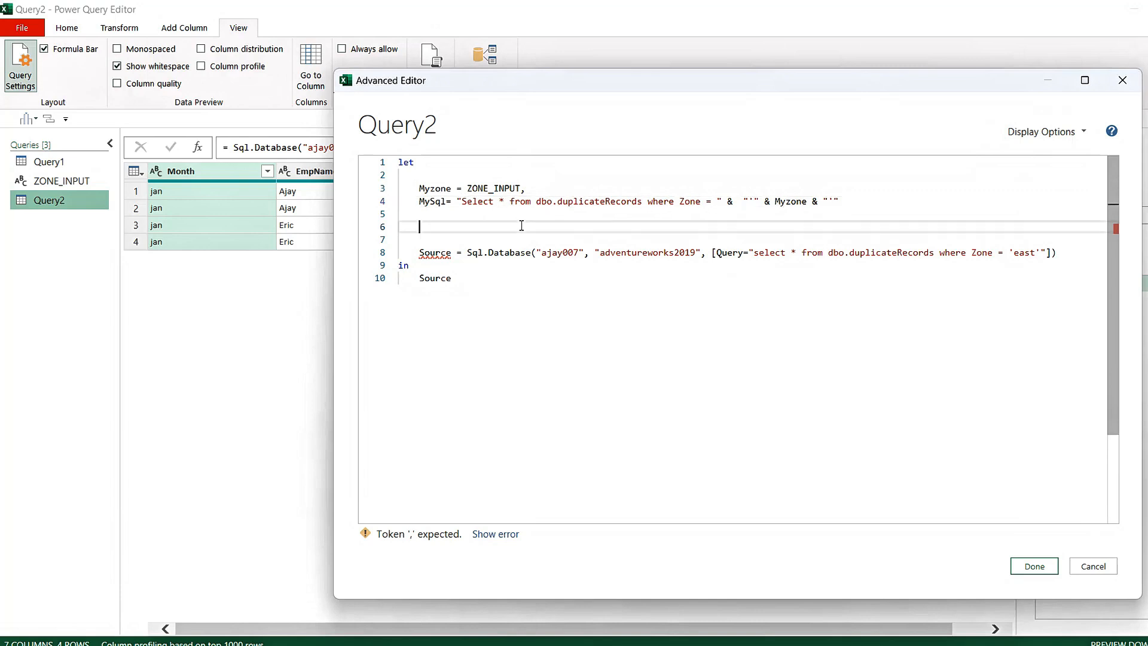
{"action": "double_click", "coordinate": [479, 188]}
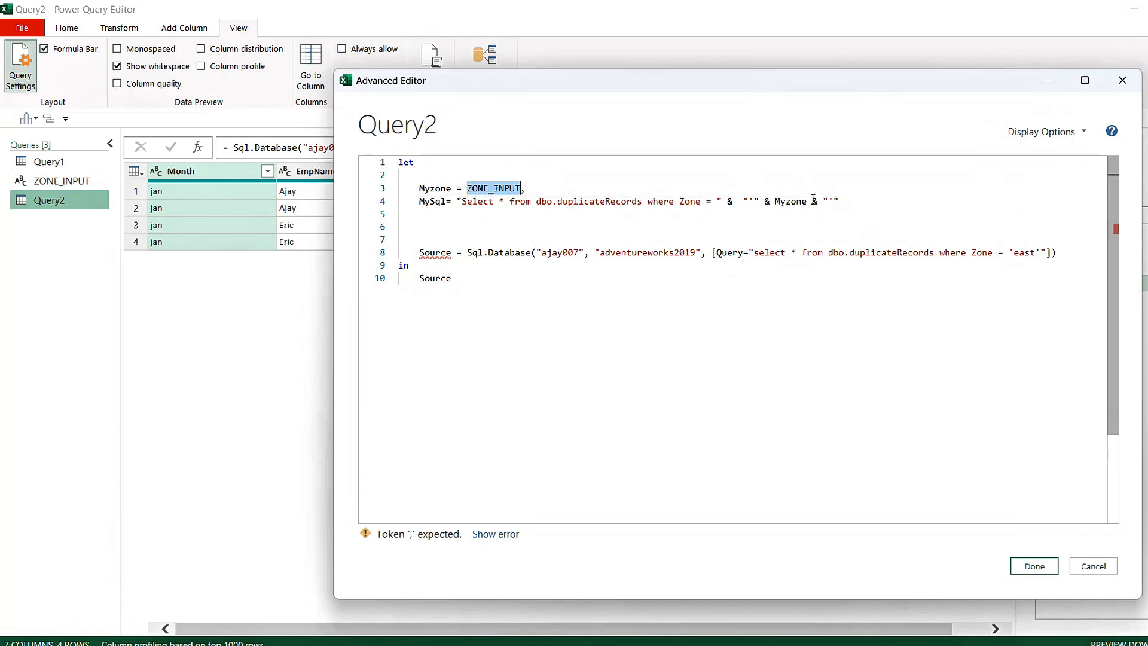
{"action": "double_click", "coordinate": [796, 201]}
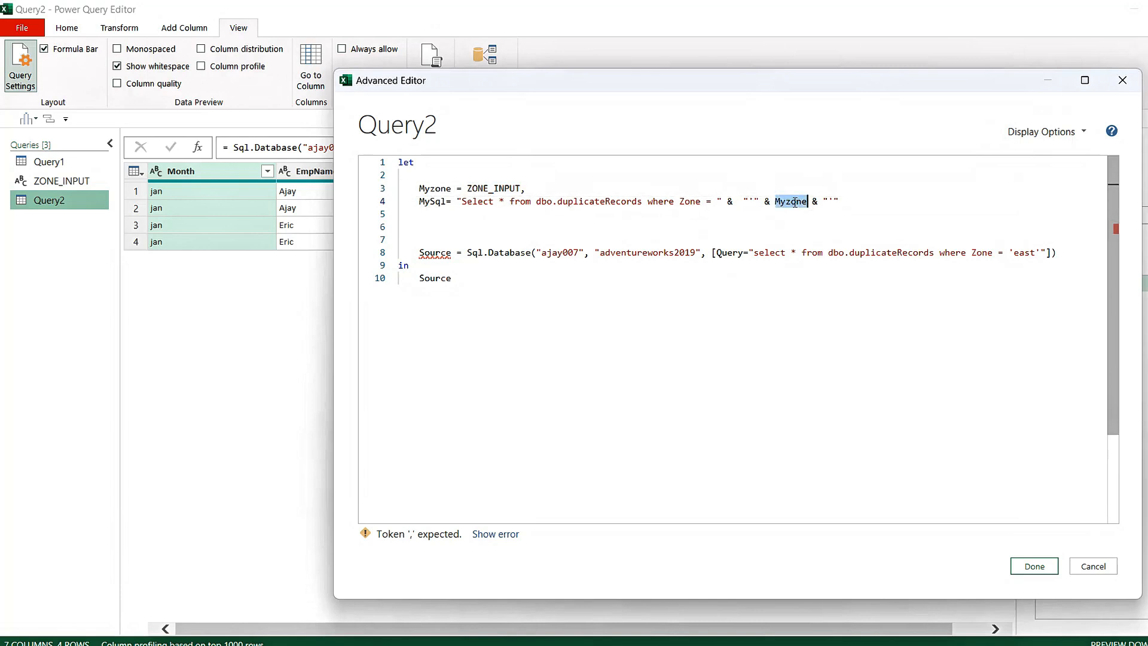
{"action": "double_click", "coordinate": [496, 188]}
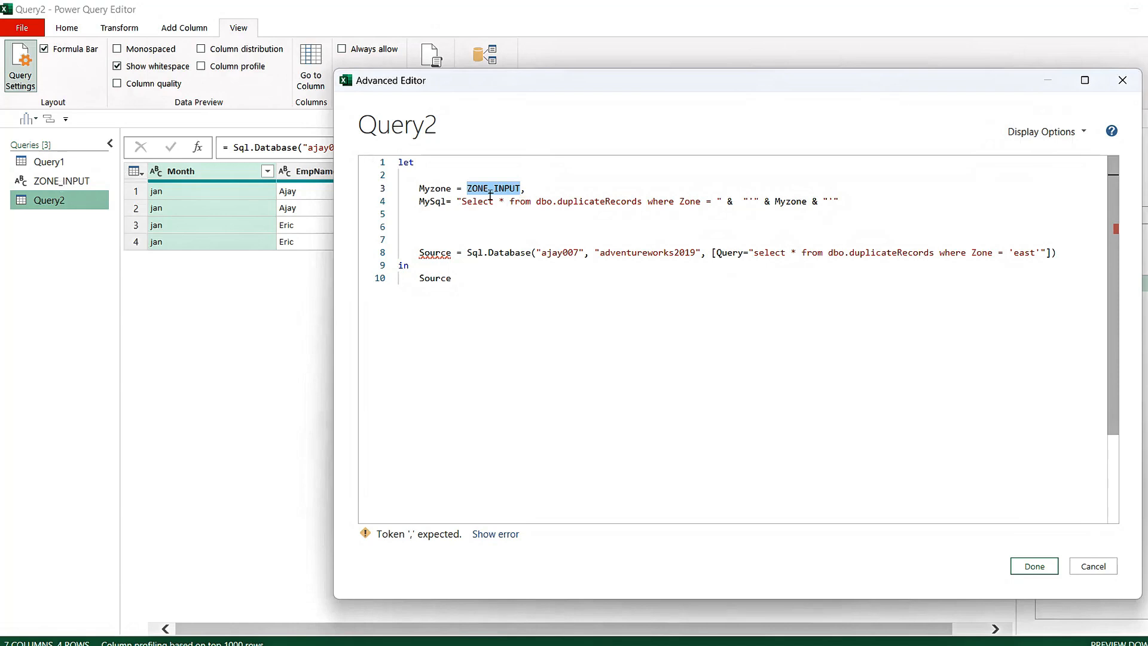
{"action": "mouse_move", "coordinate": [503, 190]}
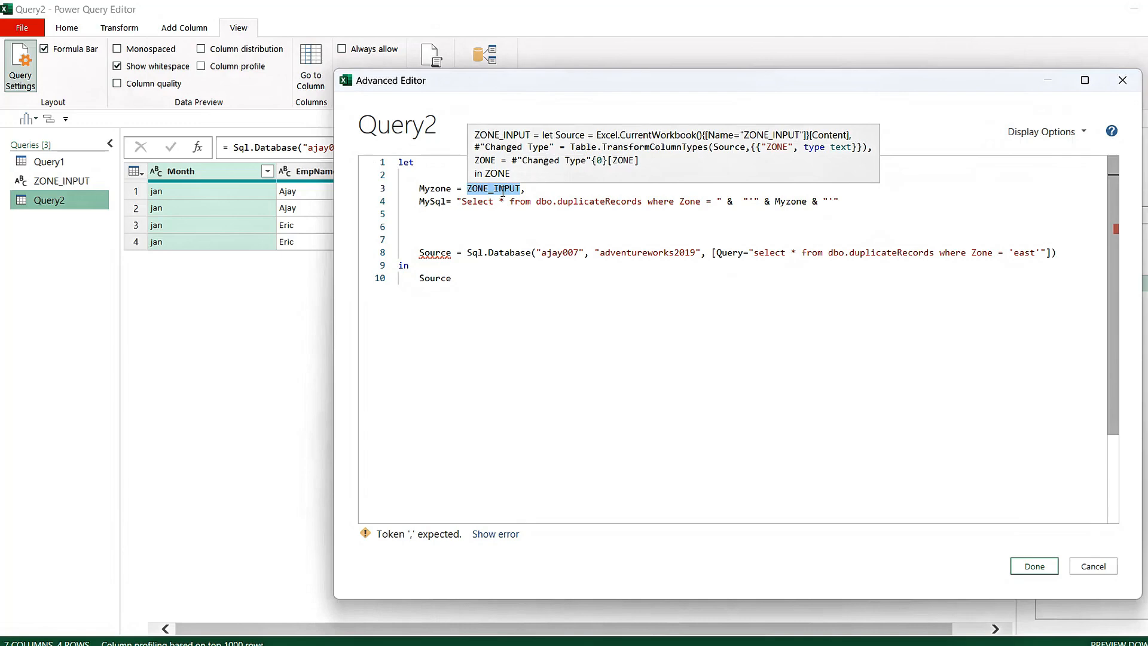
{"action": "left_click", "coordinate": [541, 228]}
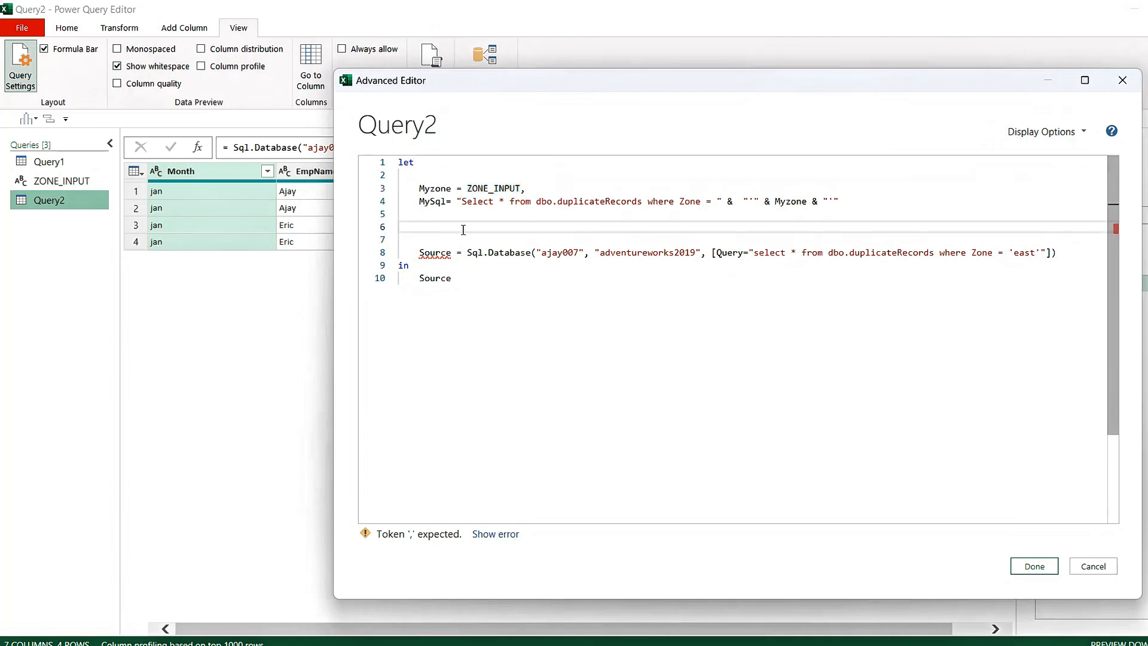
Remove two blank lines above the Source line so that Source moves up to line 6
{"action": "left_click", "coordinate": [421, 253]}
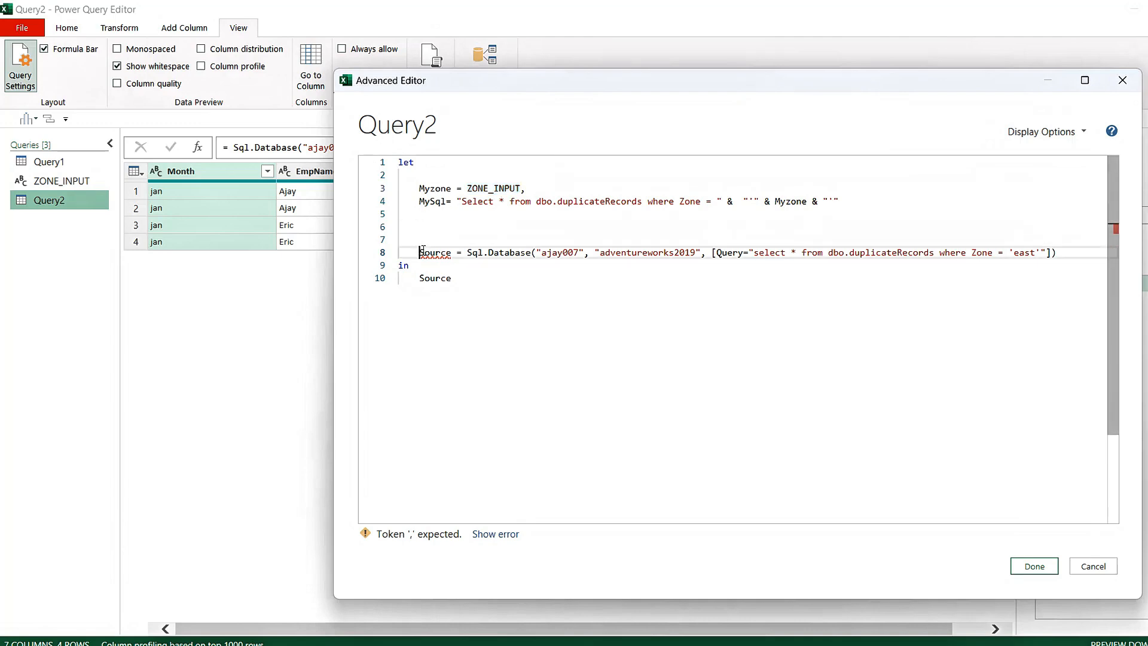
{"action": "key", "text": "BackSpace"}
{"action": "key", "text": "BackSpace"}
{"action": "key", "text": "BackSpace"}
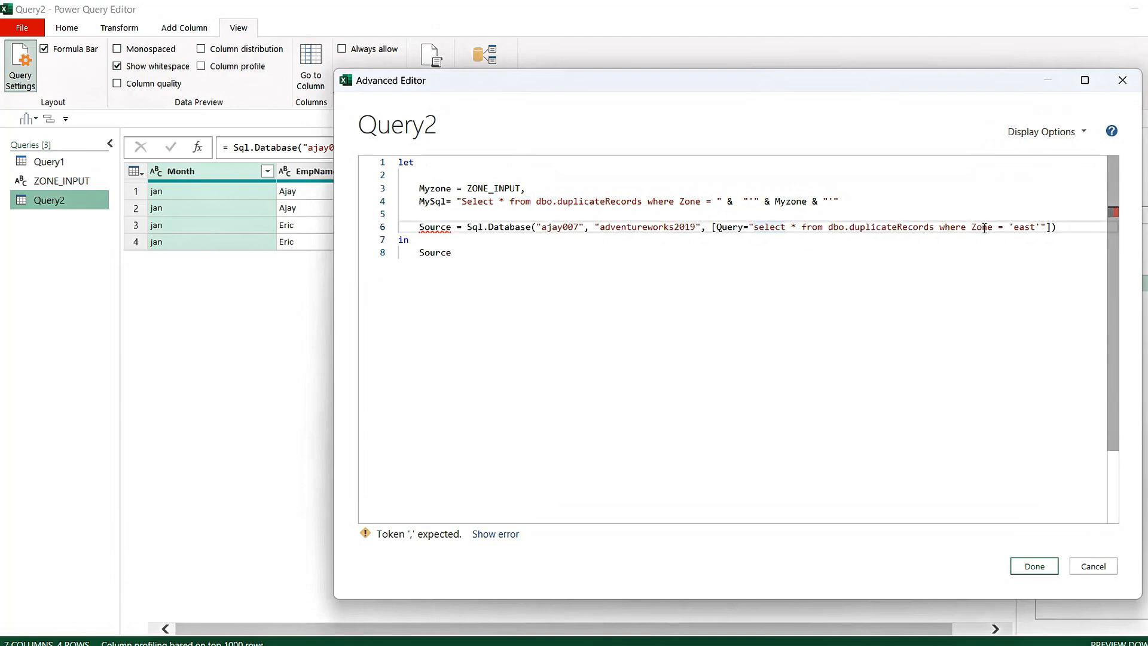
Replace the hard-coded SQL text in the Source line's Query option with the variable MySql
{"action": "left_click", "coordinate": [1031, 230], "text": "shift"}
{"action": "key", "text": "BackSpace"}
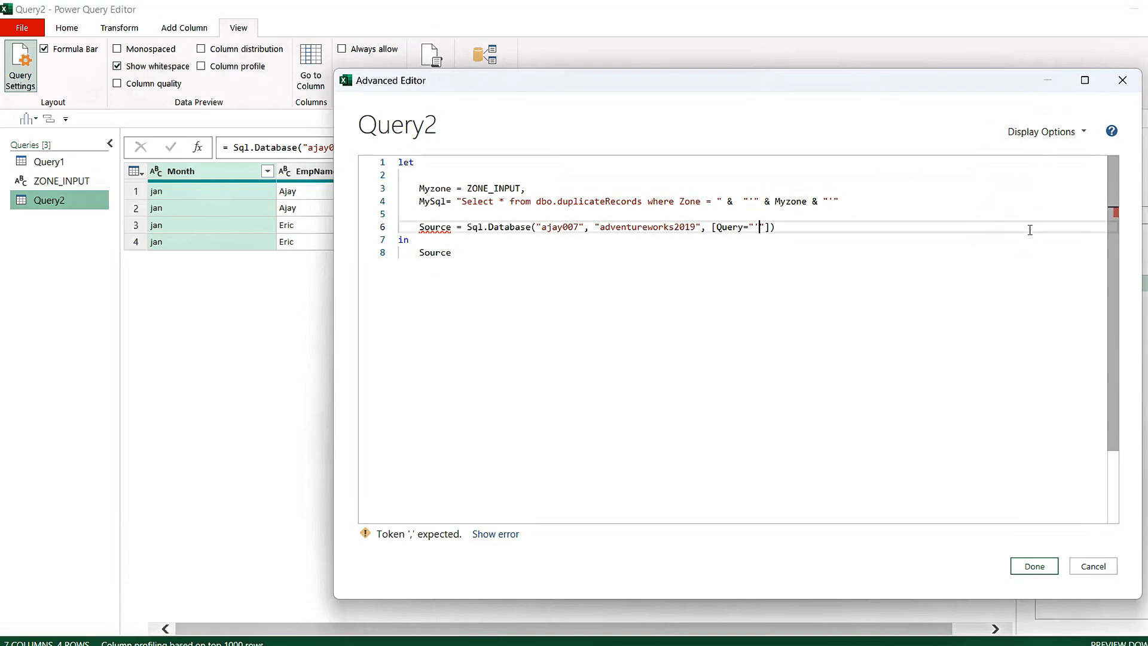
{"action": "key", "text": "BackSpace"}
{"action": "key", "text": "BackSpace"}
{"action": "type", "text": "Mys"}
{"action": "key", "text": "BackSpace"}
{"action": "type", "text": "Sql"}
Add a comma at the end of the MySql line
{"action": "left_click", "coordinate": [798, 259]}
{"action": "left_click", "coordinate": [873, 215]}
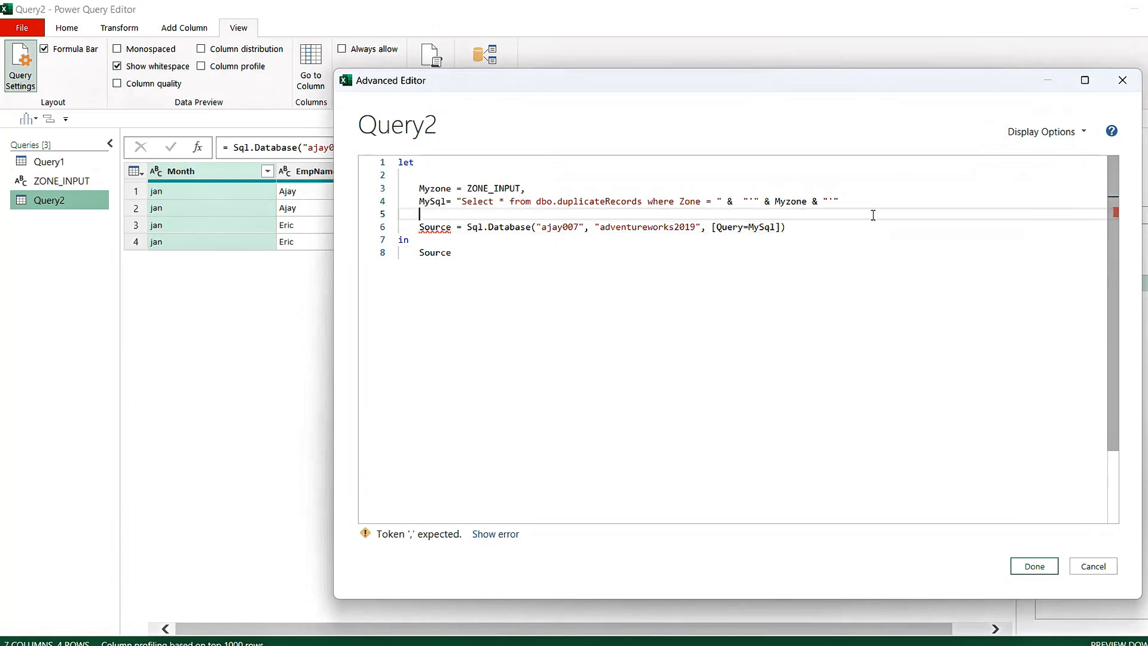
{"action": "left_click", "coordinate": [857, 205]}
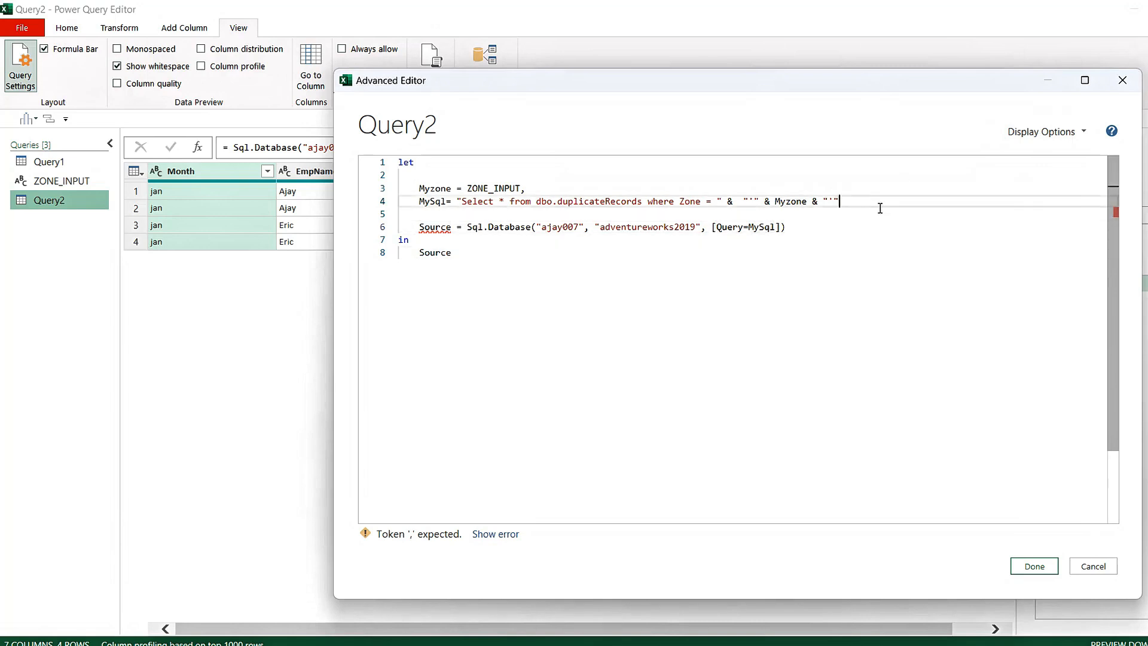
{"action": "type", "text": ","}
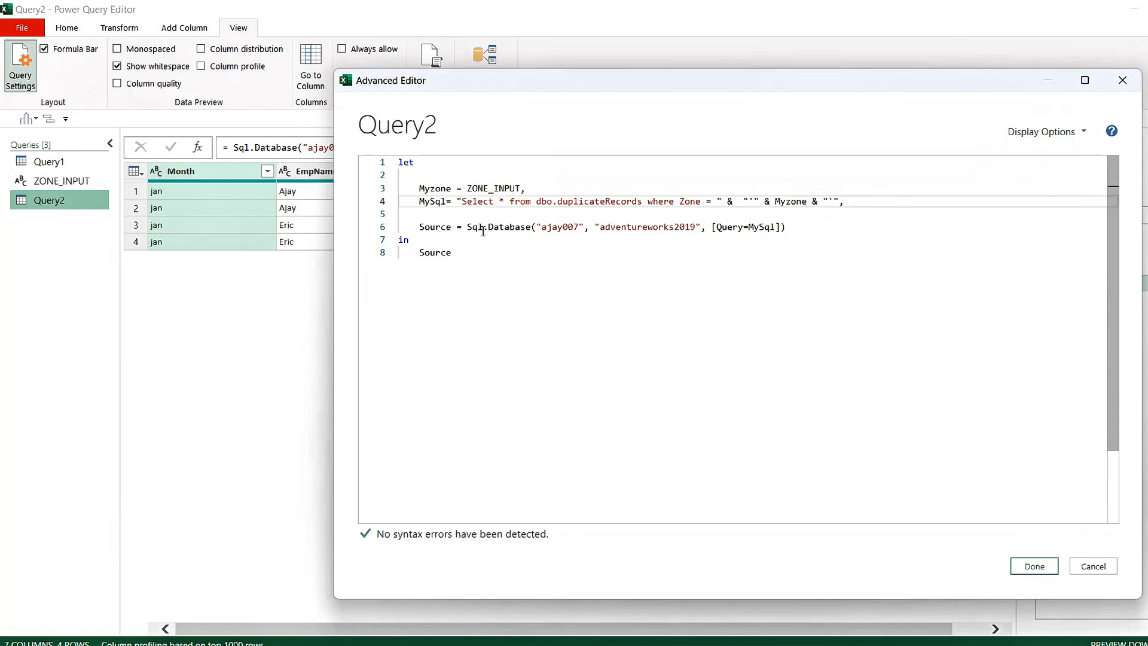
Remove the blank line above Source so that it directly follows the MySql line
{"action": "left_click", "coordinate": [420, 226]}
{"action": "key", "text": "BackSpace"}
{"action": "key", "text": "BackSpace"}
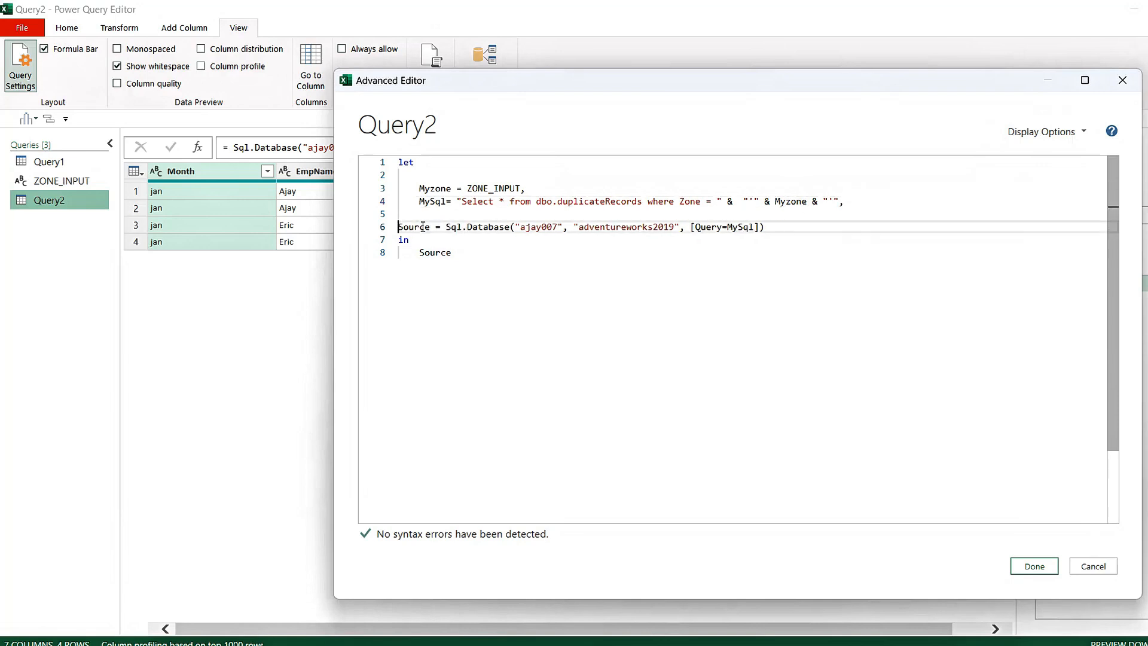
{"action": "left_click", "coordinate": [784, 242]}
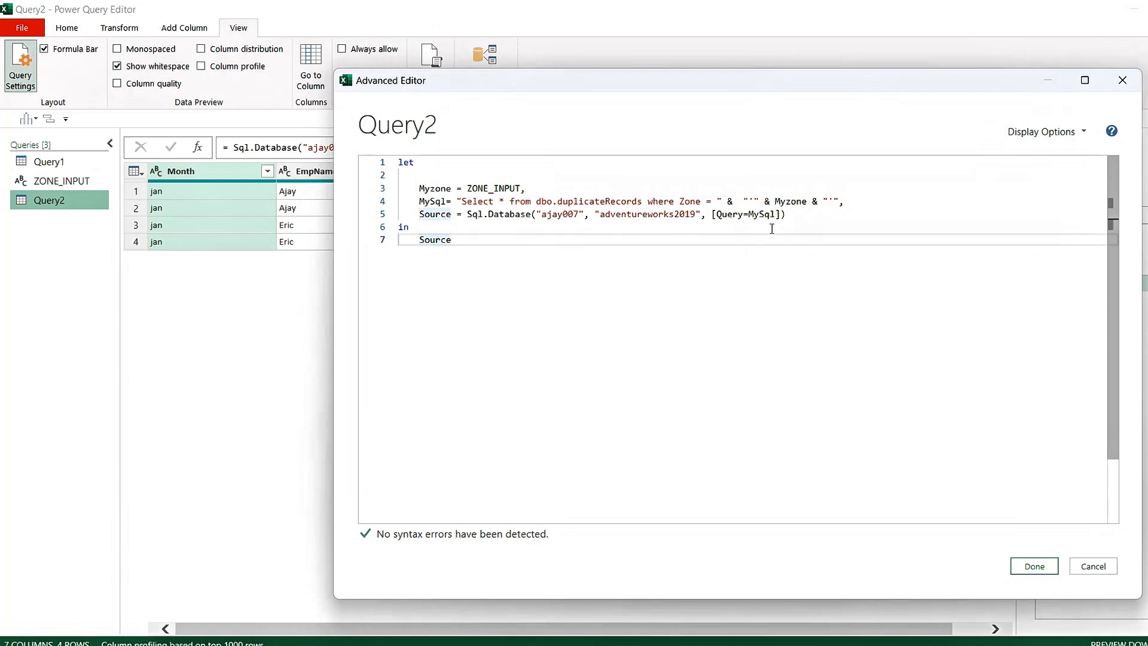
{"action": "left_click", "coordinate": [787, 214]}
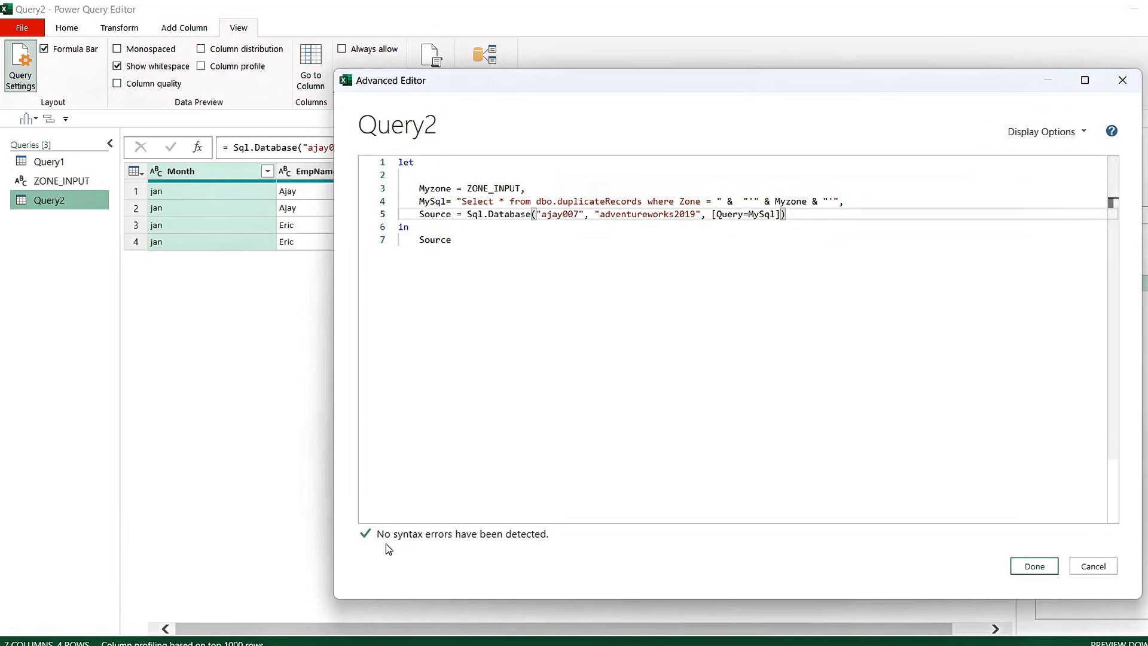
Apply the edited code to Query2 and approve running its native database query
{"action": "left_click", "coordinate": [1034, 566]}
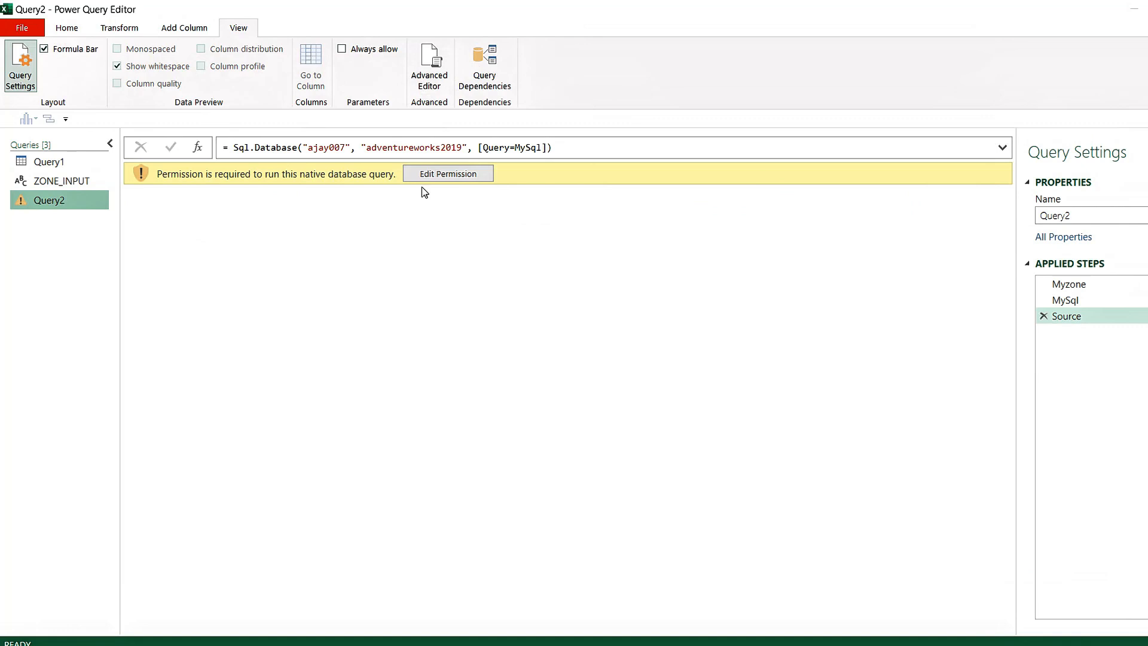
{"action": "left_click", "coordinate": [473, 175]}
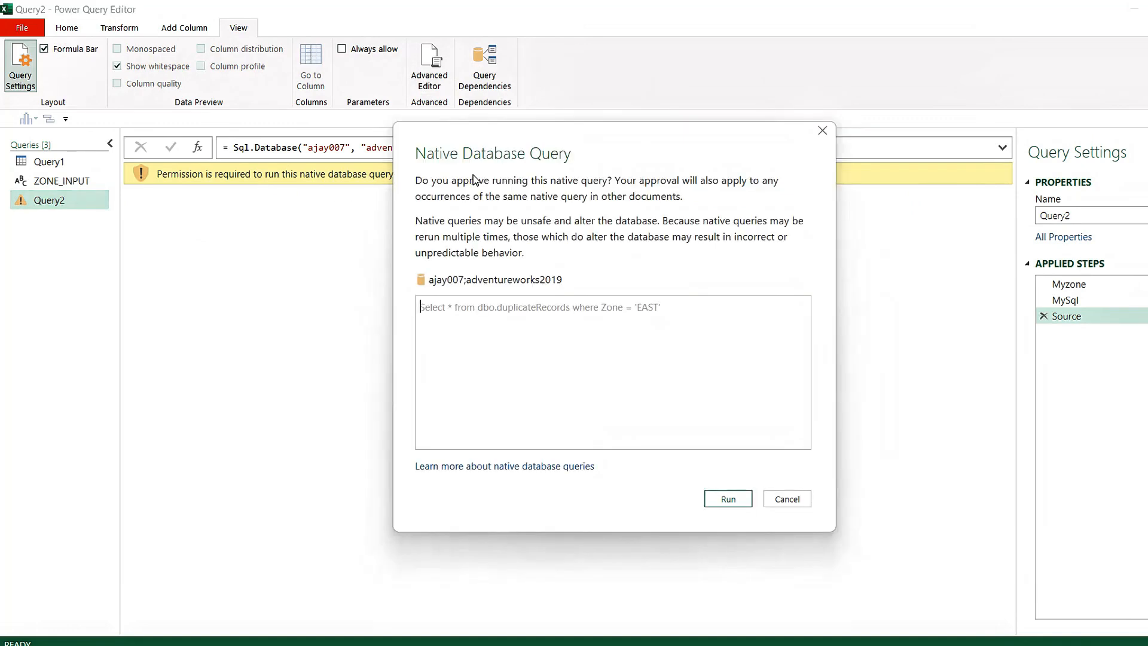
{"action": "left_click", "coordinate": [731, 500]}
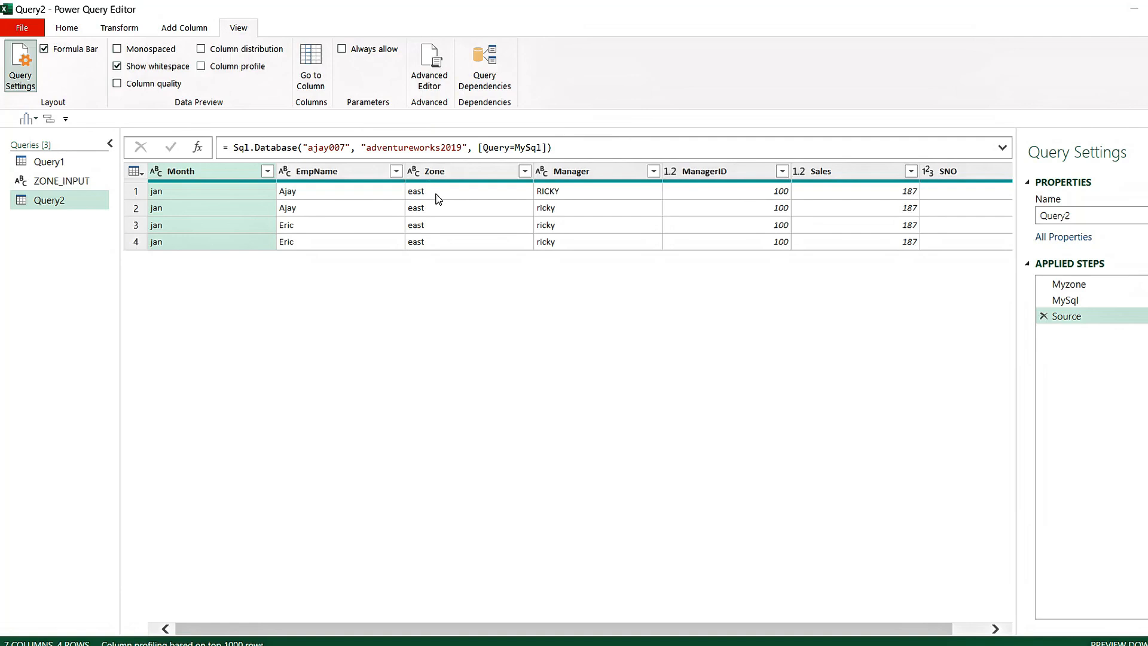
{"action": "left_click", "coordinate": [69, 180]}
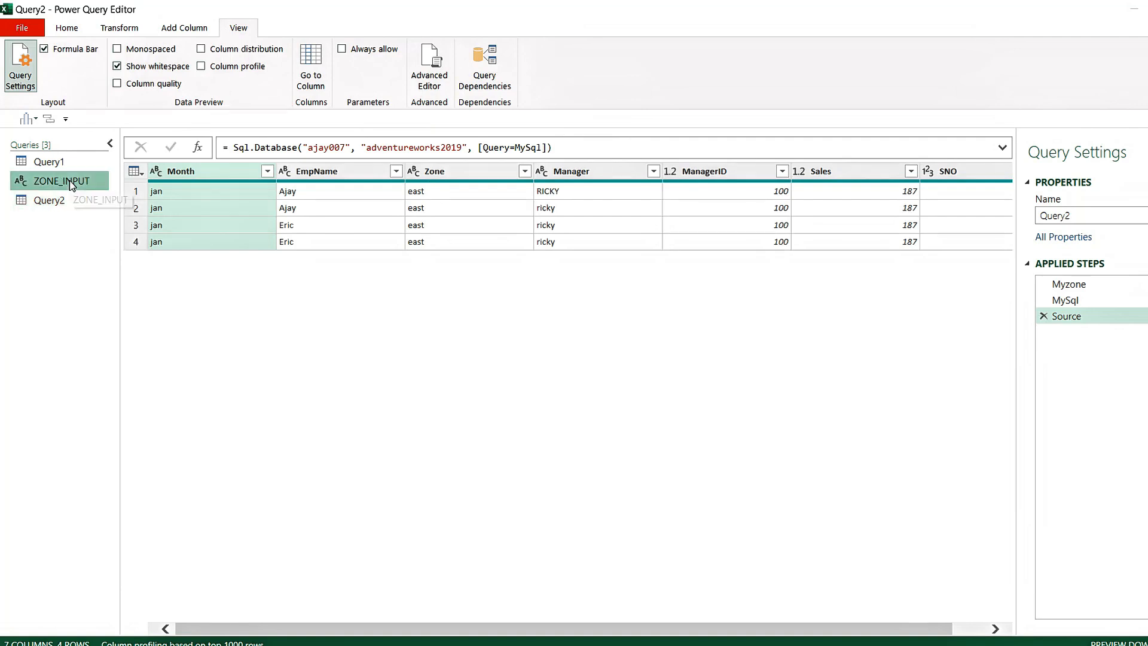
{"action": "left_click", "coordinate": [41, 202]}
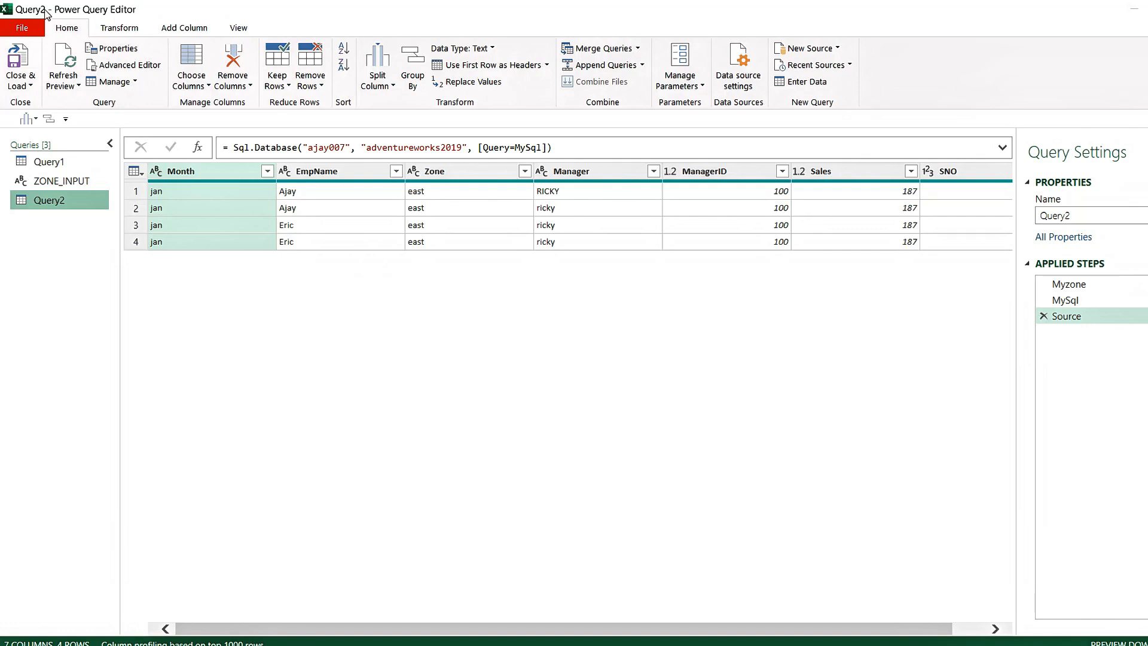
Set the current workbook's query privacy option to Ignore the Privacy Levels and potentially improve performance
{"action": "left_click", "coordinate": [22, 30]}
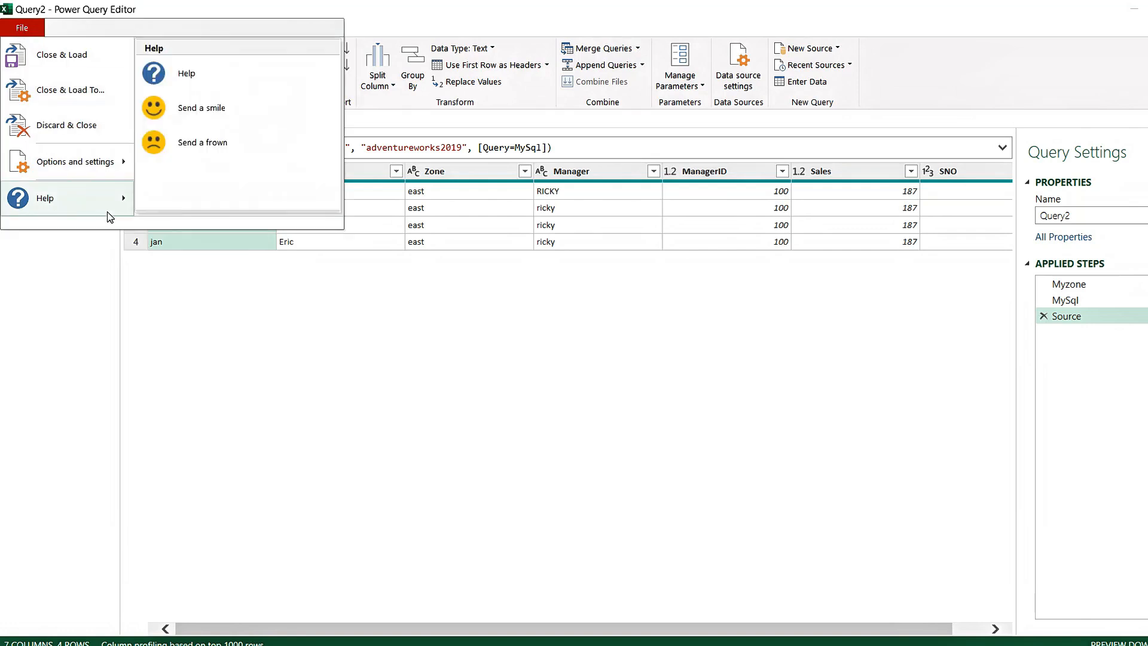
{"action": "mouse_move", "coordinate": [70, 172]}
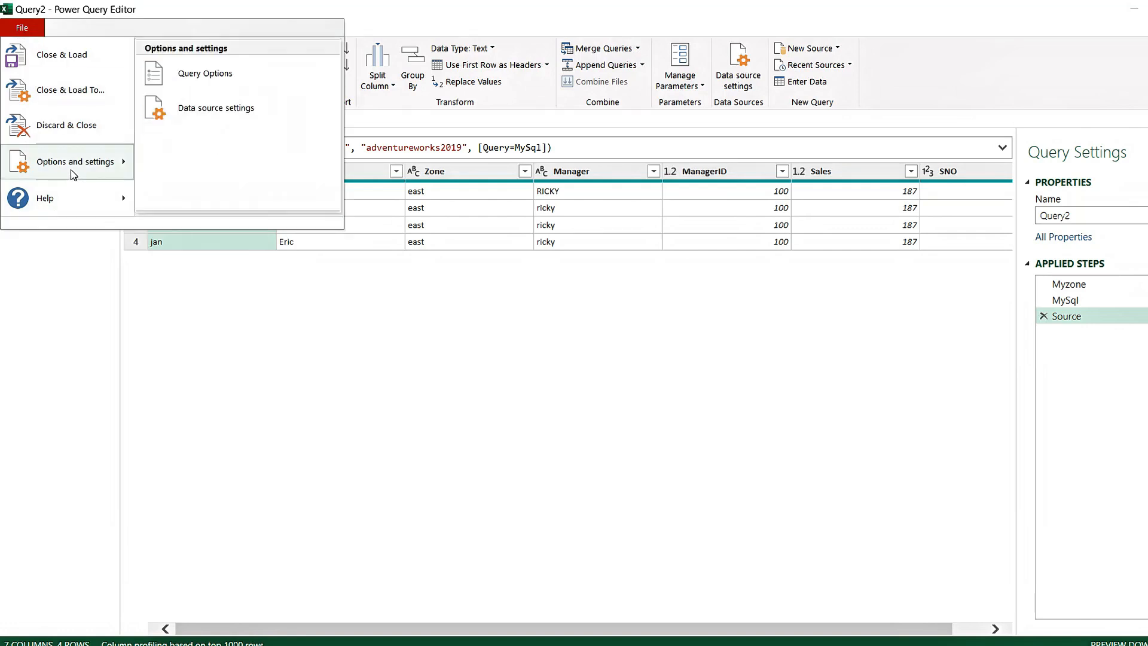
{"action": "left_click", "coordinate": [220, 74]}
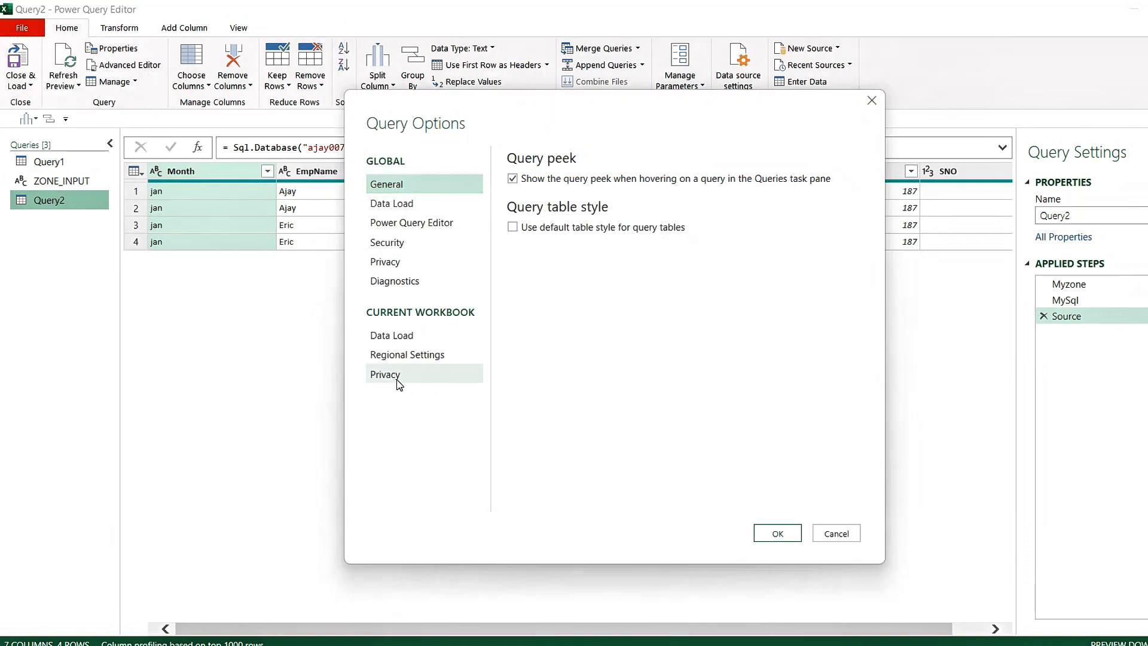
{"action": "left_click", "coordinate": [399, 384]}
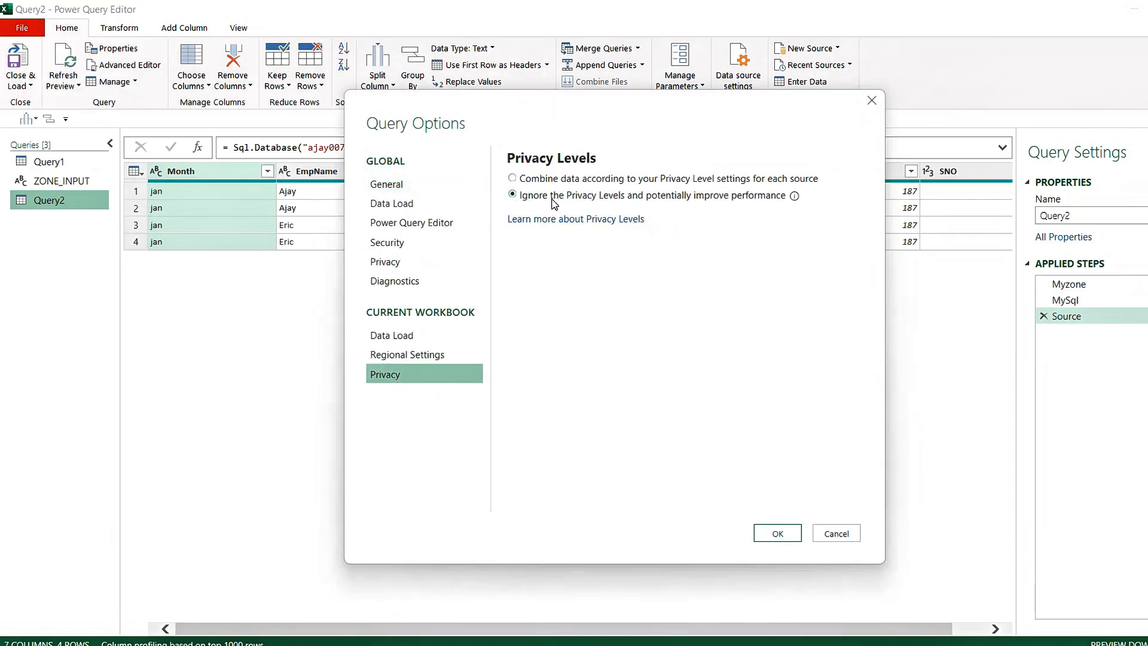
{"action": "left_click", "coordinate": [512, 179]}
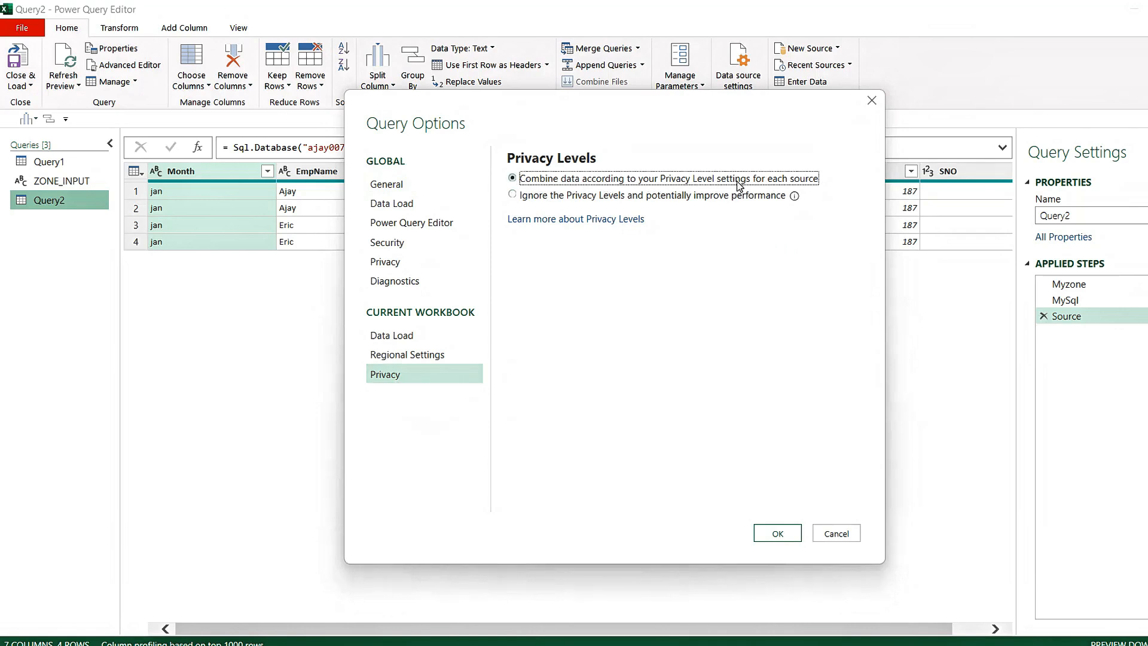
{"action": "left_click", "coordinate": [518, 197]}
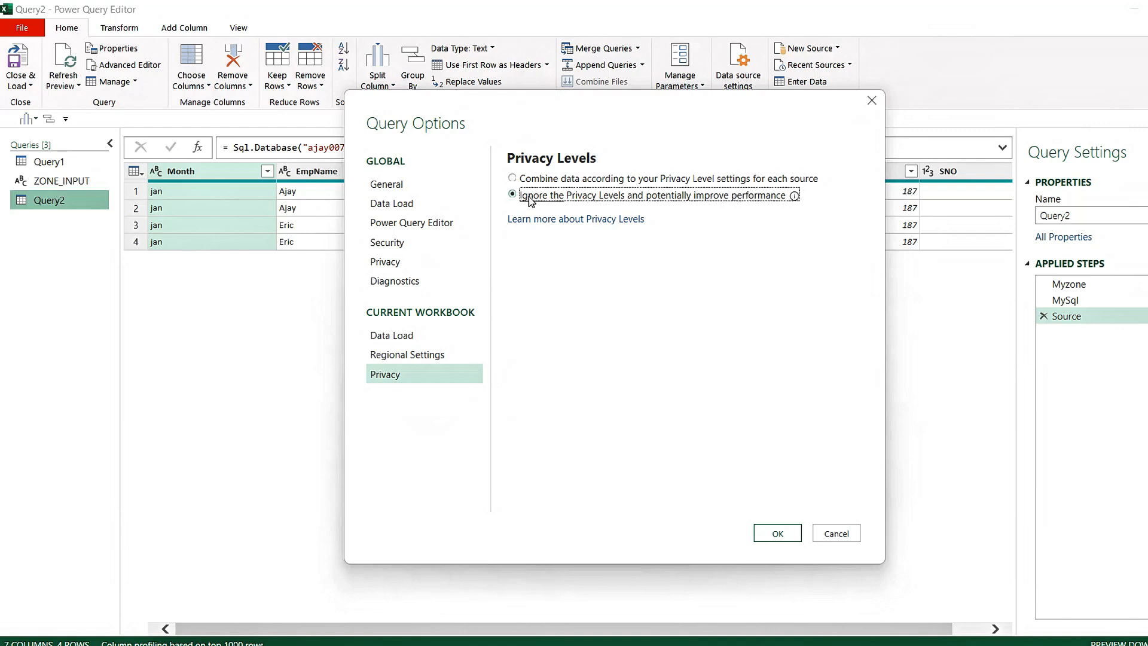
{"action": "left_click", "coordinate": [778, 534]}
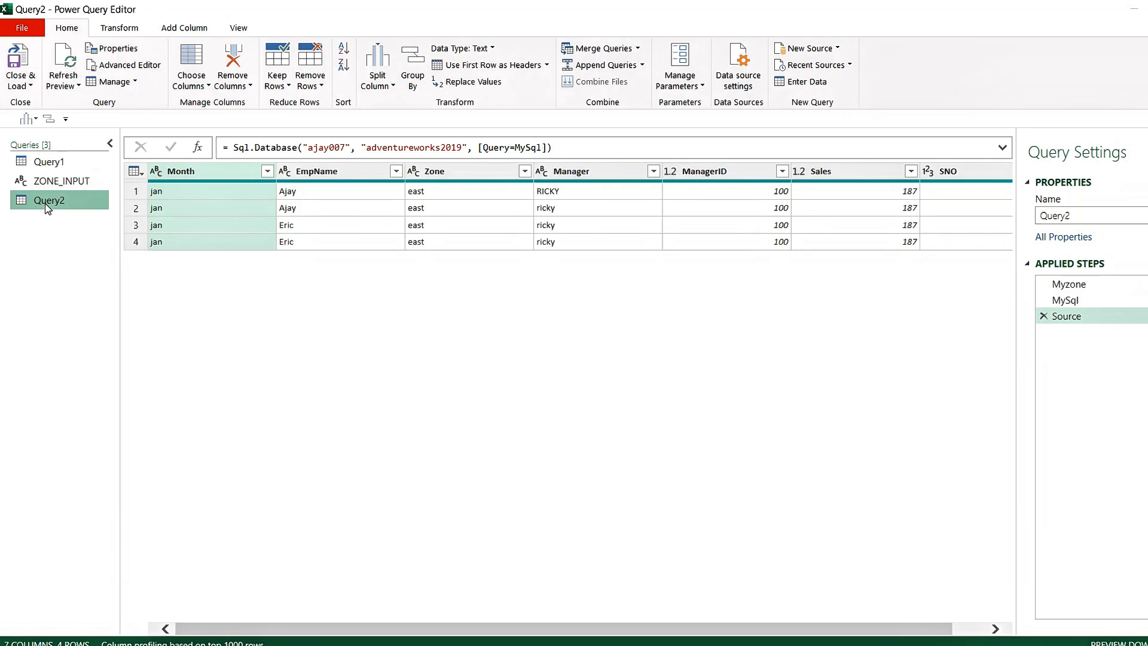
Close and load the queries, and load Query2 as a table into cell D1 of the existing worksheet
{"action": "left_click", "coordinate": [30, 85]}
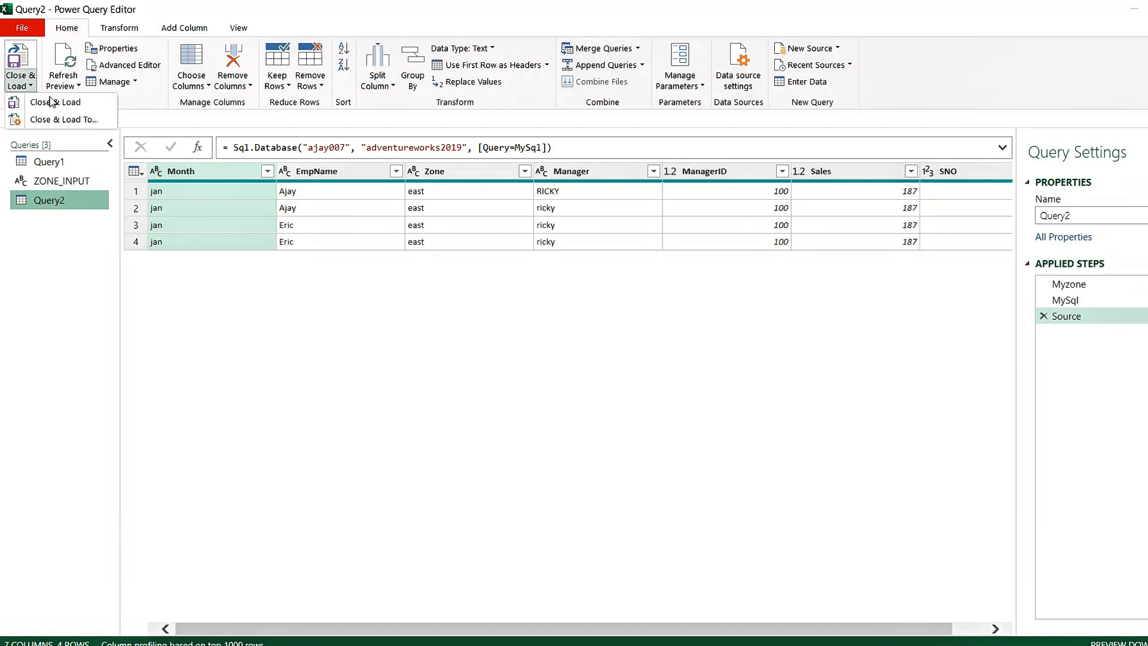
{"action": "left_click", "coordinate": [42, 99]}
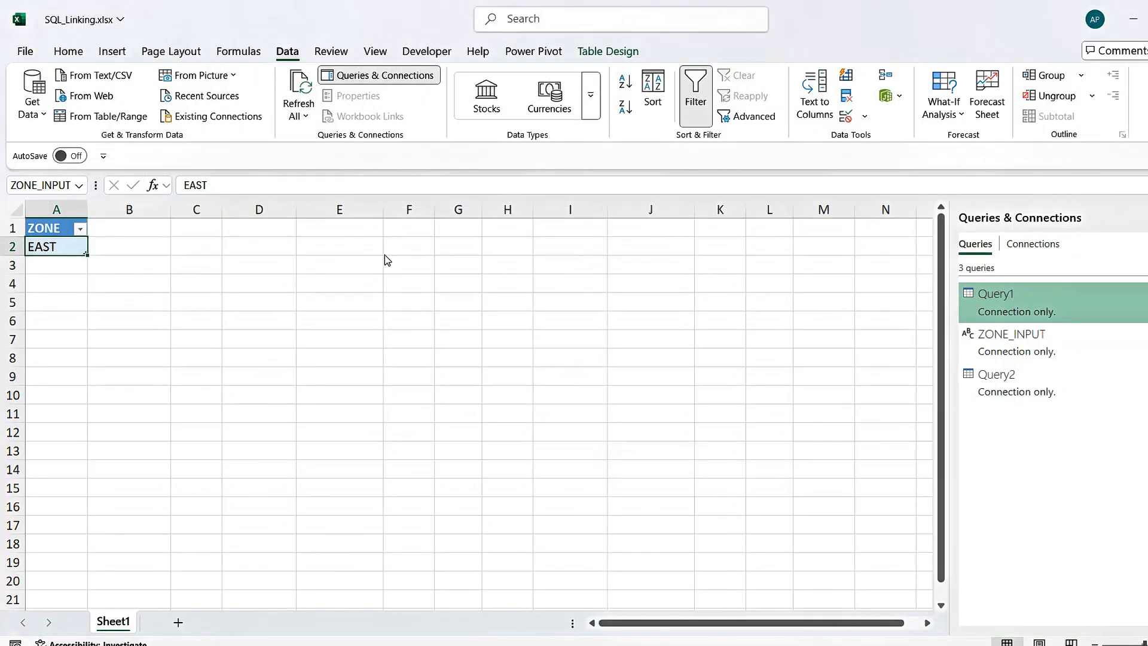
{"action": "left_click", "coordinate": [260, 248]}
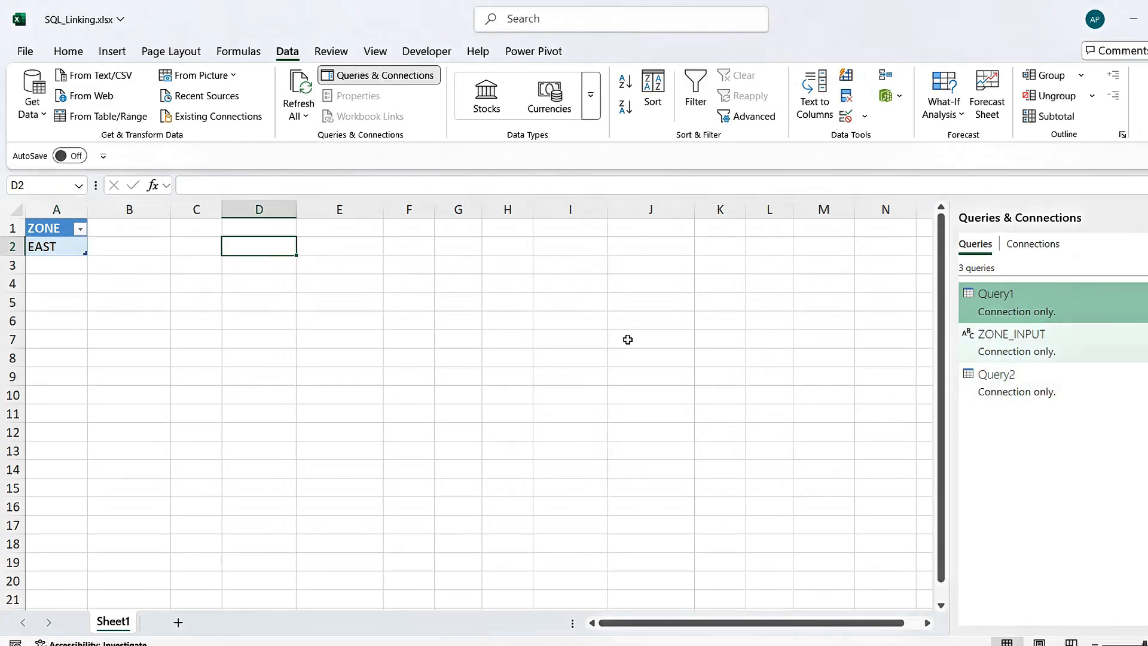
{"action": "left_click", "coordinate": [254, 225]}
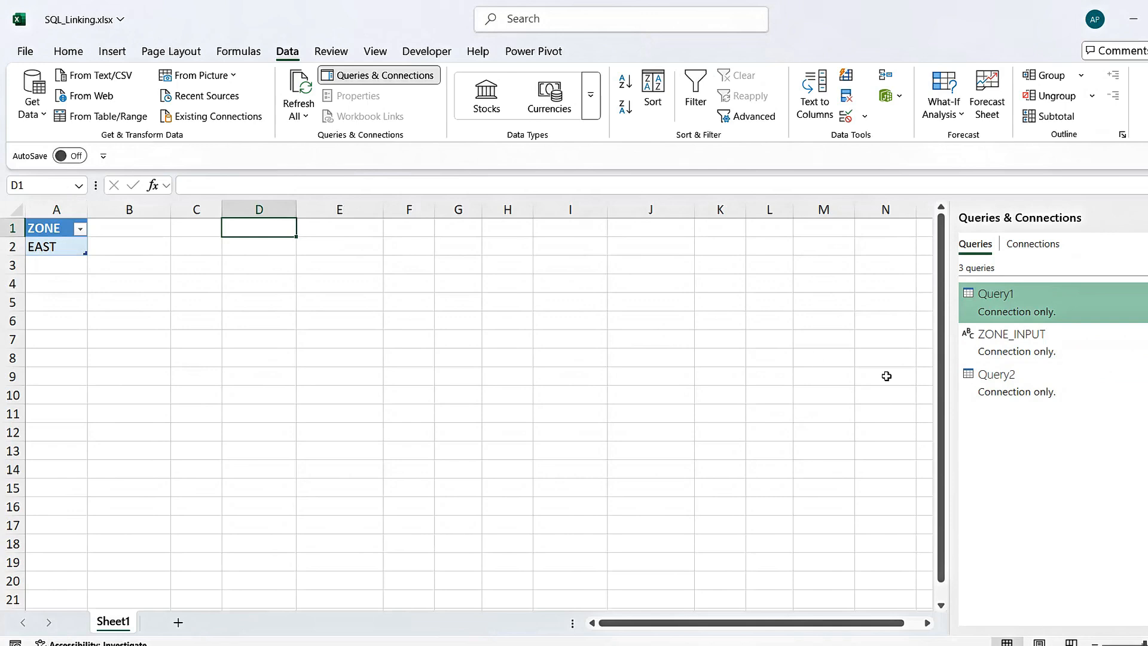
{"action": "left_click", "coordinate": [1029, 383]}
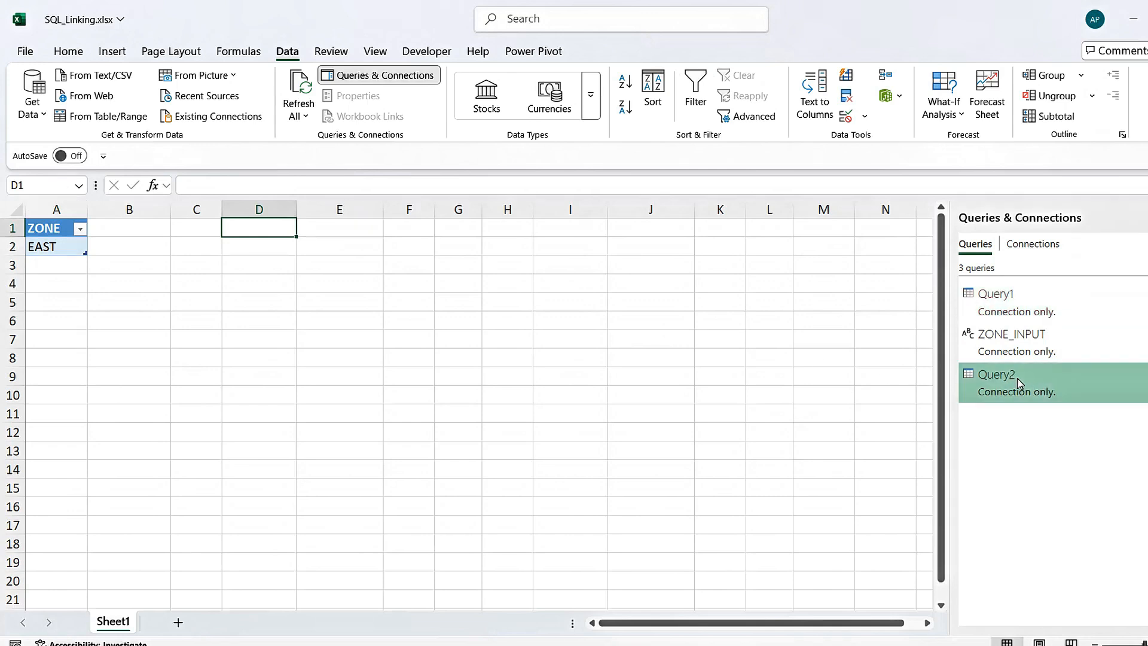
{"action": "right_click", "coordinate": [1019, 382]}
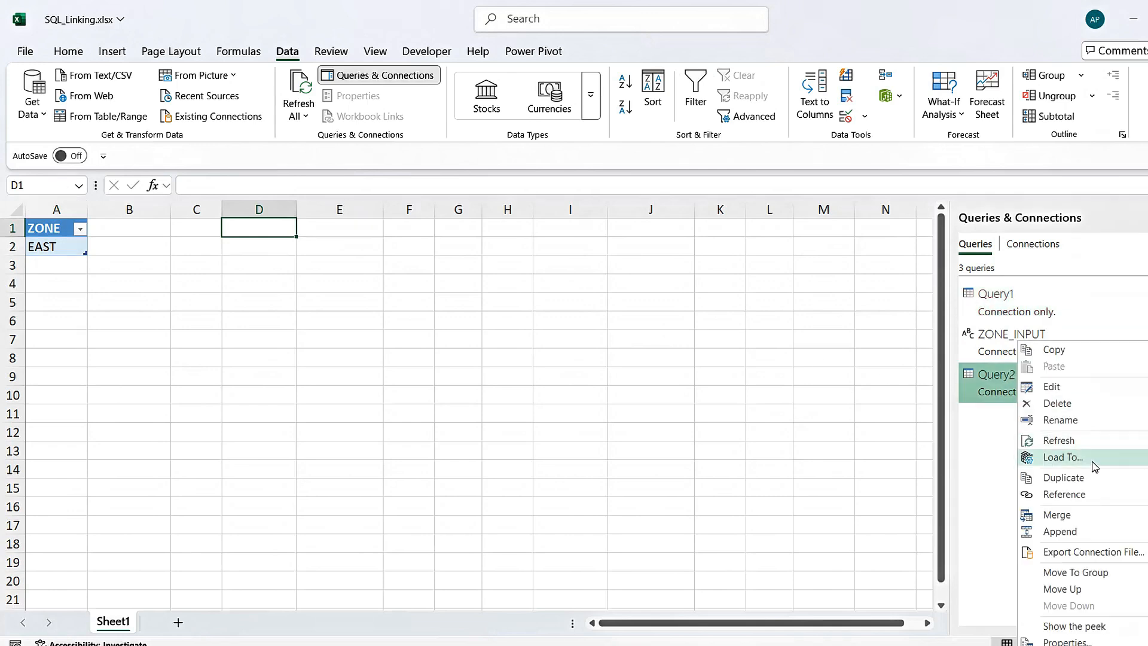
{"action": "left_click", "coordinate": [1088, 464]}
{"action": "left_click", "coordinate": [486, 224]}
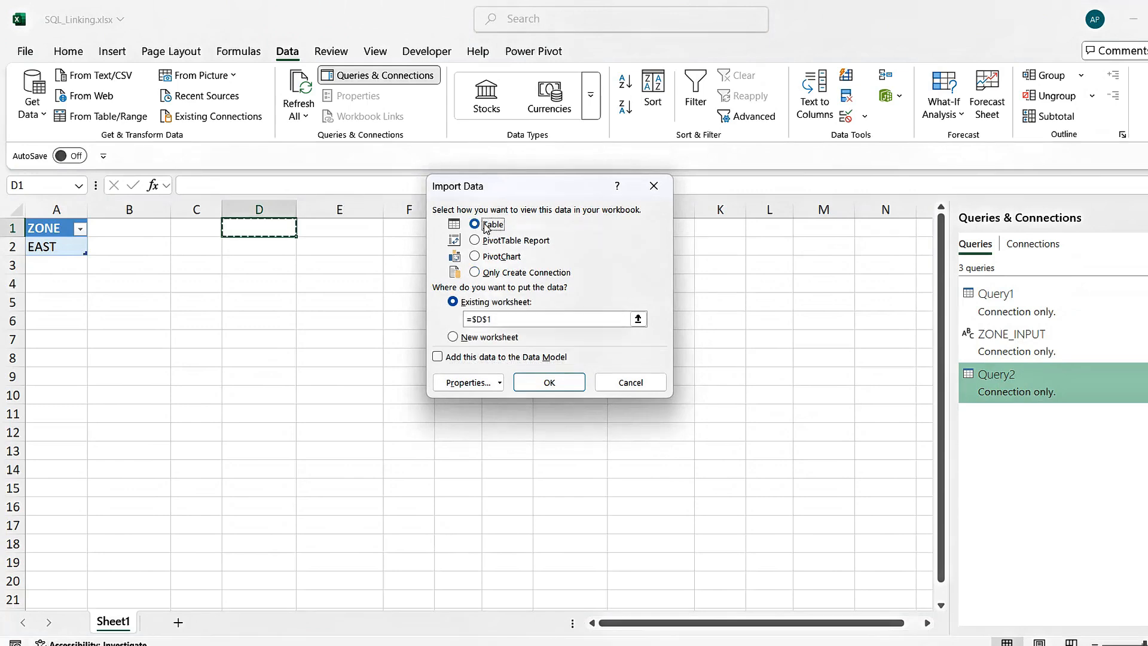
{"action": "left_click", "coordinate": [258, 226]}
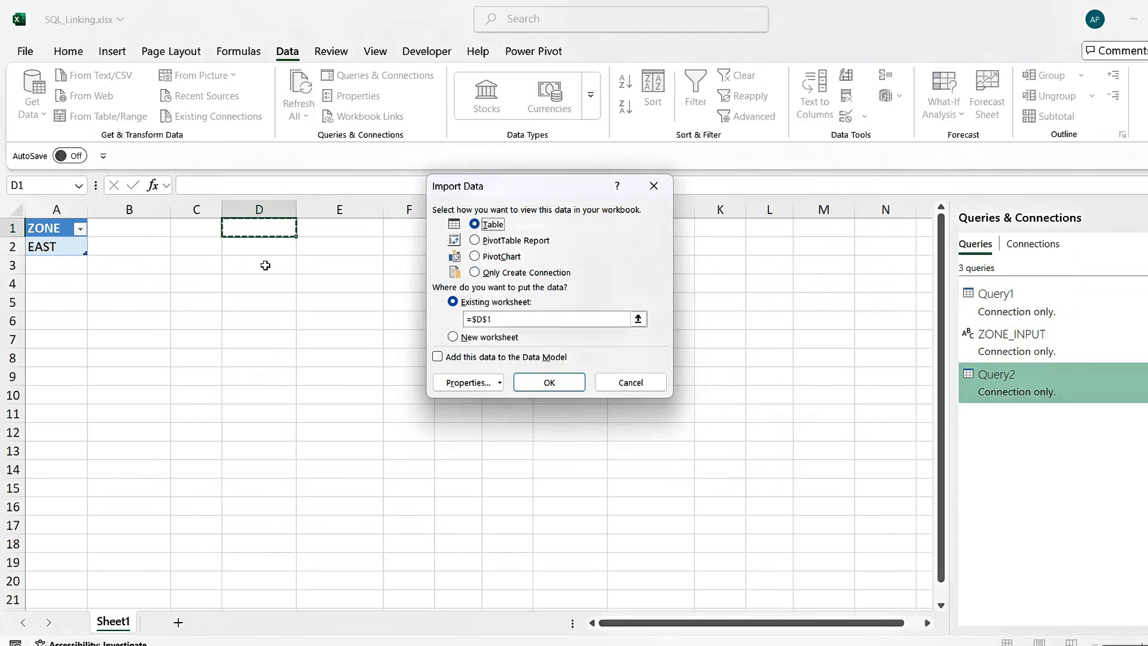
{"action": "left_click", "coordinate": [571, 387]}
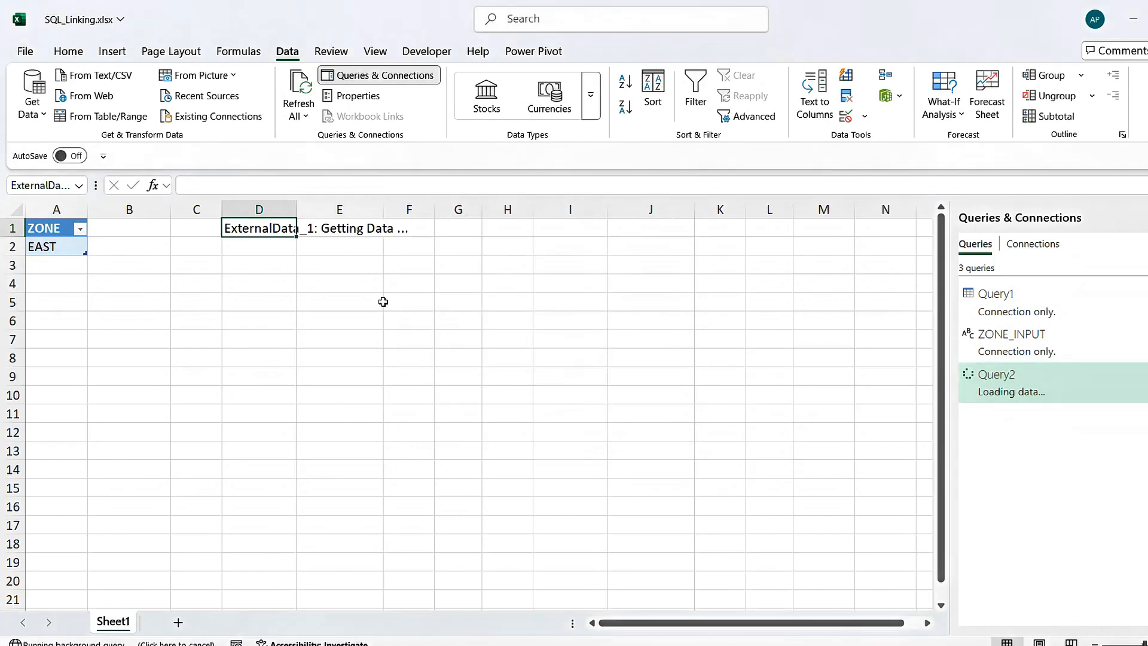
Set the ZONE value in cell A2 to WEST
{"action": "left_click", "coordinate": [44, 247]}
{"action": "key", "text": "BackSpace"}
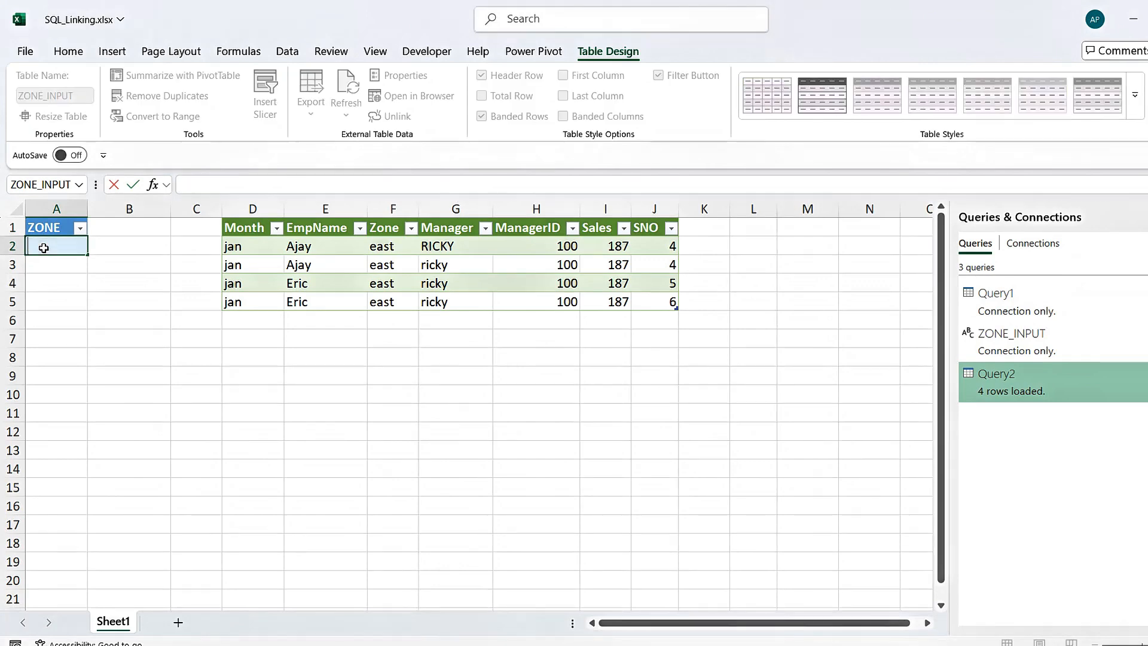
{"action": "type", "text": "WEST"}
{"action": "key", "text": "Return"}
{"action": "key", "text": "Up"}
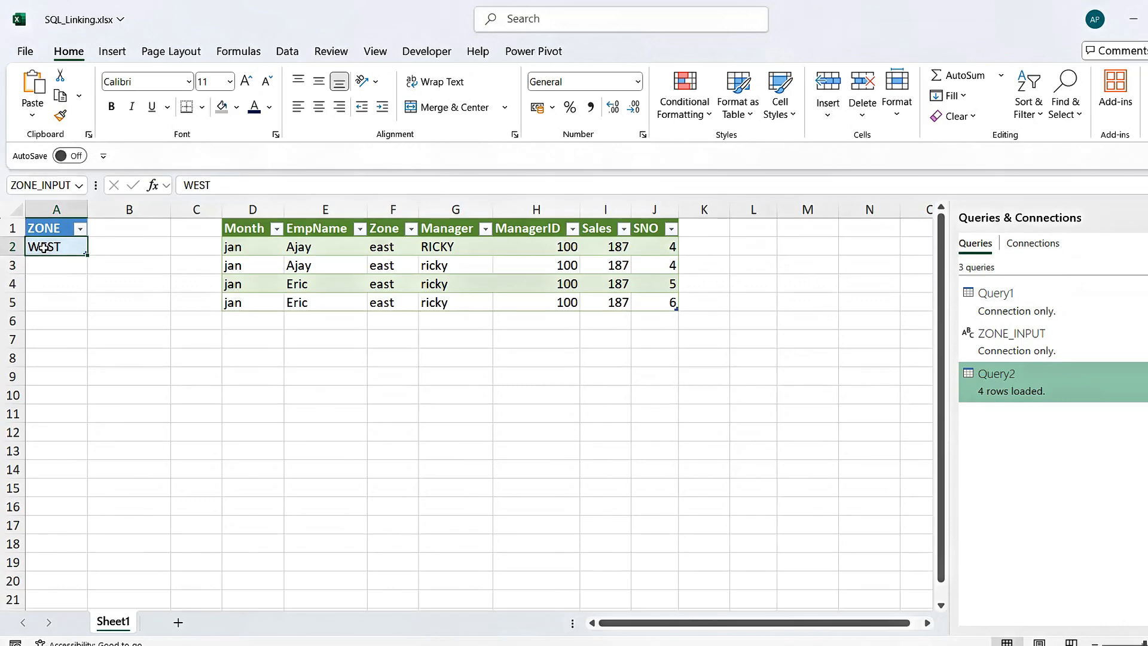
Refresh all workbook queries and approve running the native database query for the WEST zone
{"action": "left_click", "coordinate": [285, 52]}
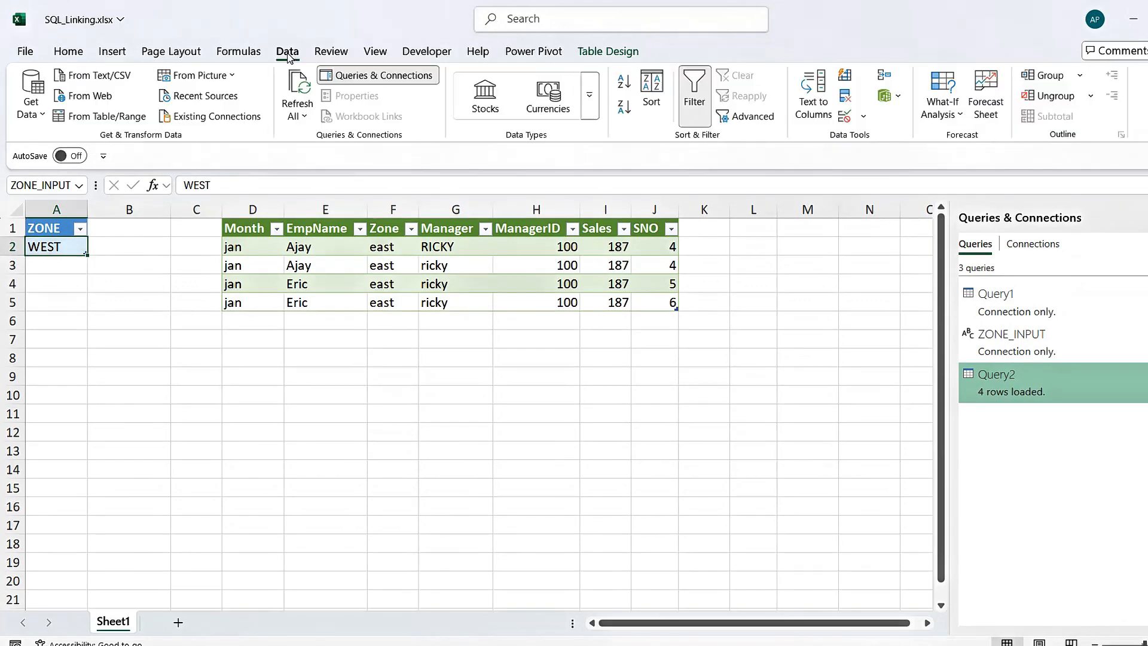
{"action": "left_click", "coordinate": [299, 89]}
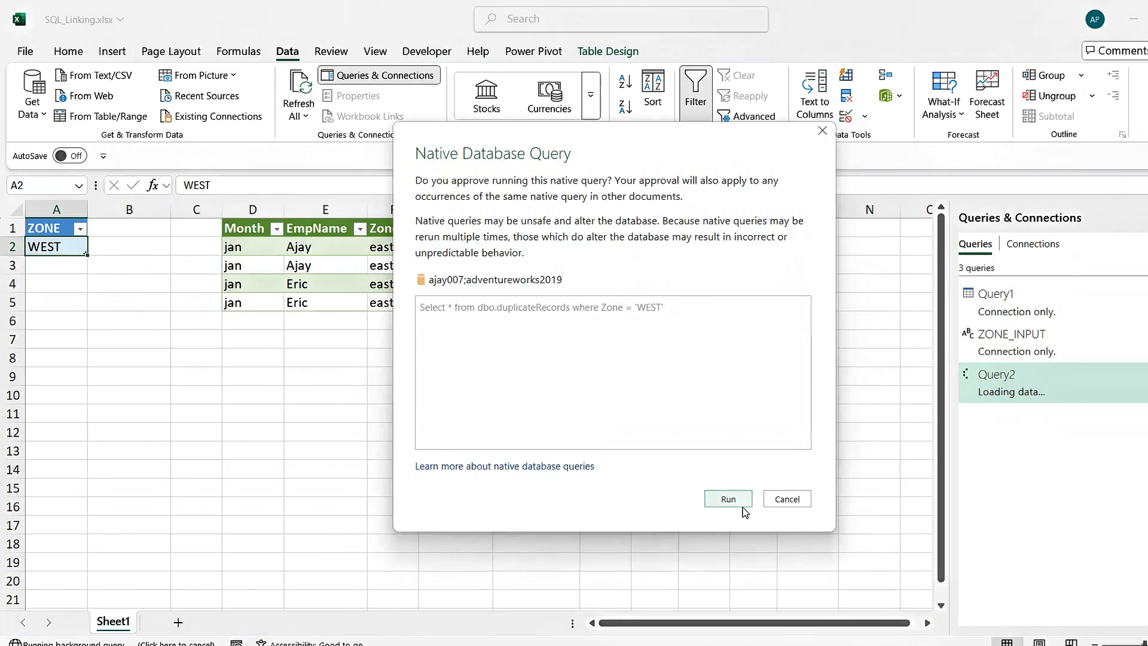
{"action": "left_click", "coordinate": [728, 499]}
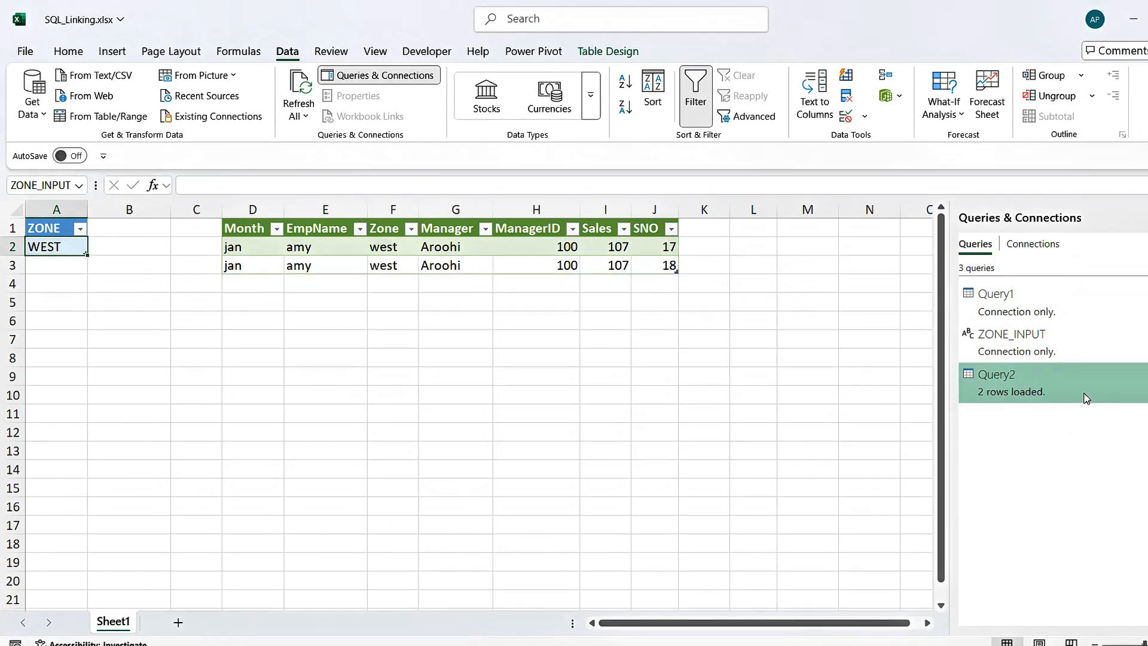
{"action": "mouse_move", "coordinate": [1086, 398]}
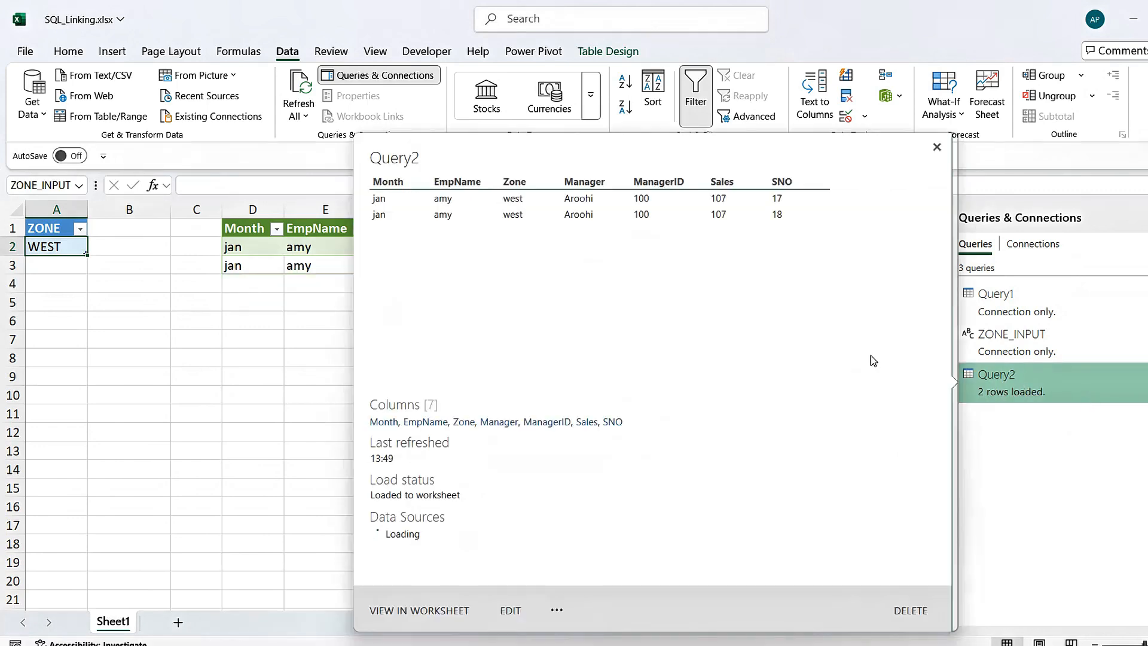
{"action": "left_click", "coordinate": [937, 147]}
{"action": "left_click", "coordinate": [374, 252]}
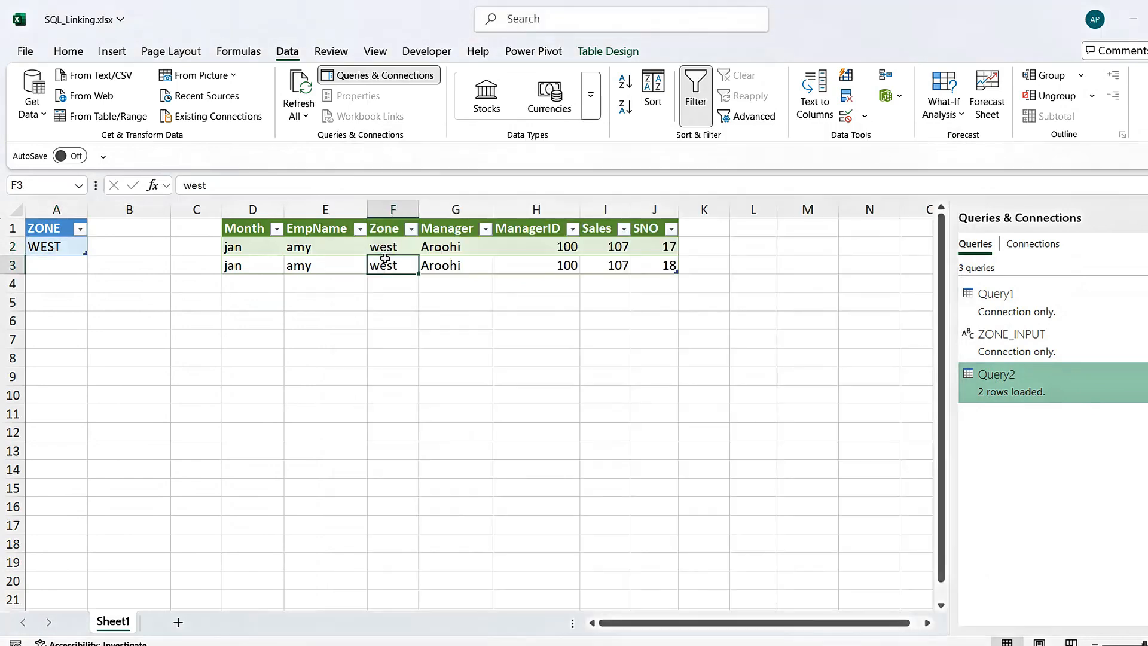
Examine the Zone column and neighbouring values in the Query2 table rows loaded for the WEST zone
{"action": "key", "text": "Left"}
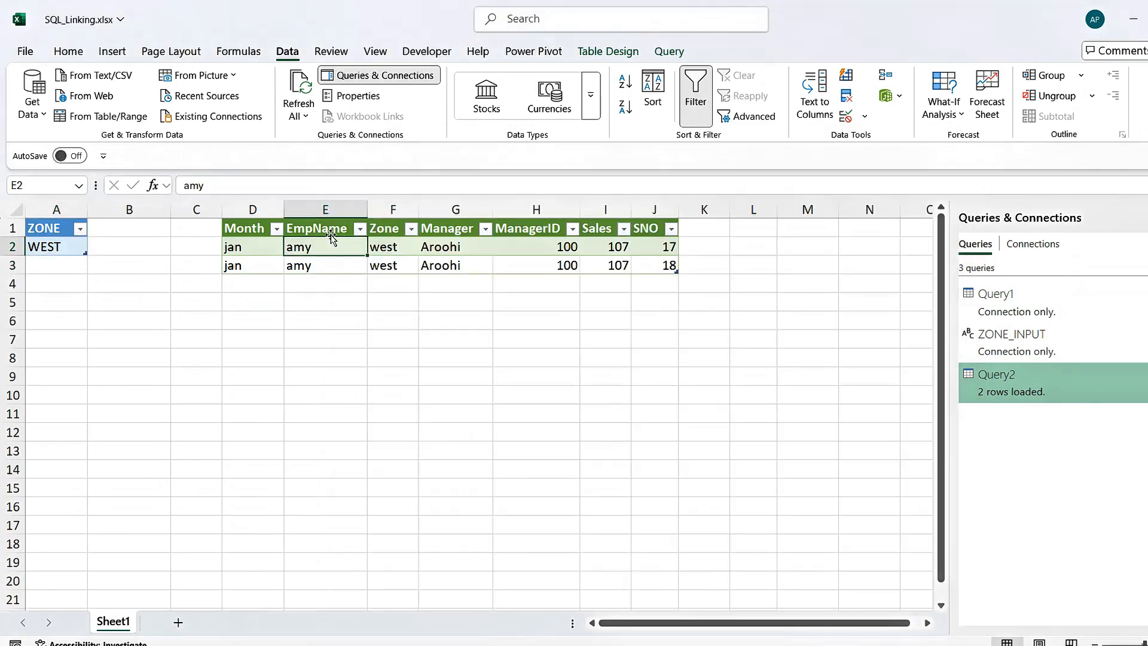
{"action": "left_click", "coordinate": [248, 246]}
{"action": "key", "text": "Right"}
{"action": "key", "text": "Right"}
{"action": "key", "text": "Right"}
{"action": "key", "text": "Left"}
{"action": "key", "text": "Left"}
{"action": "key", "text": "Left"}
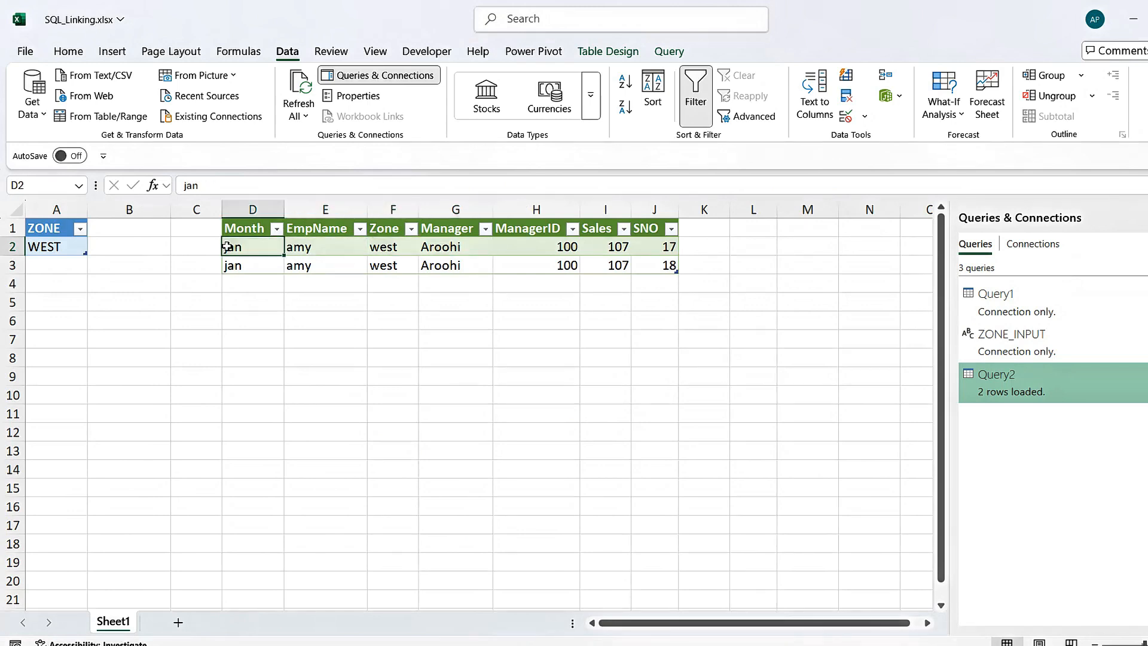
Set the ZONE value in cell A2 to NORTH and refresh all workbook queries, approving the native database query run
{"action": "left_click", "coordinate": [53, 247]}
{"action": "type", "text": "NOTH"}
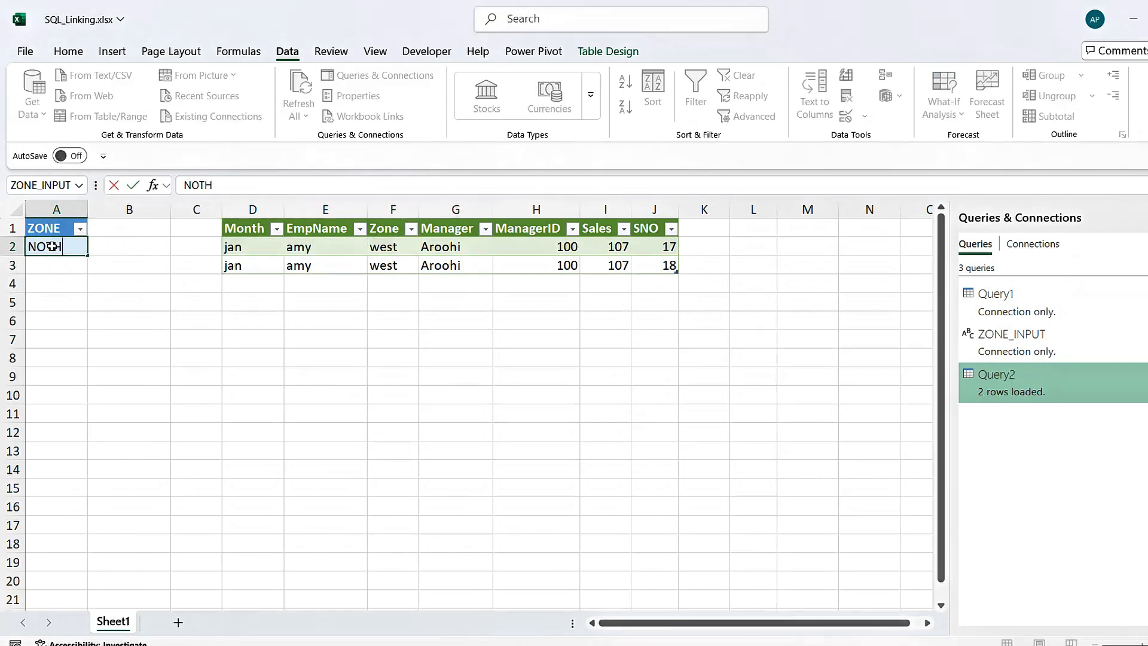
{"action": "type", "text": "TH"}
{"action": "key", "text": "Return"}
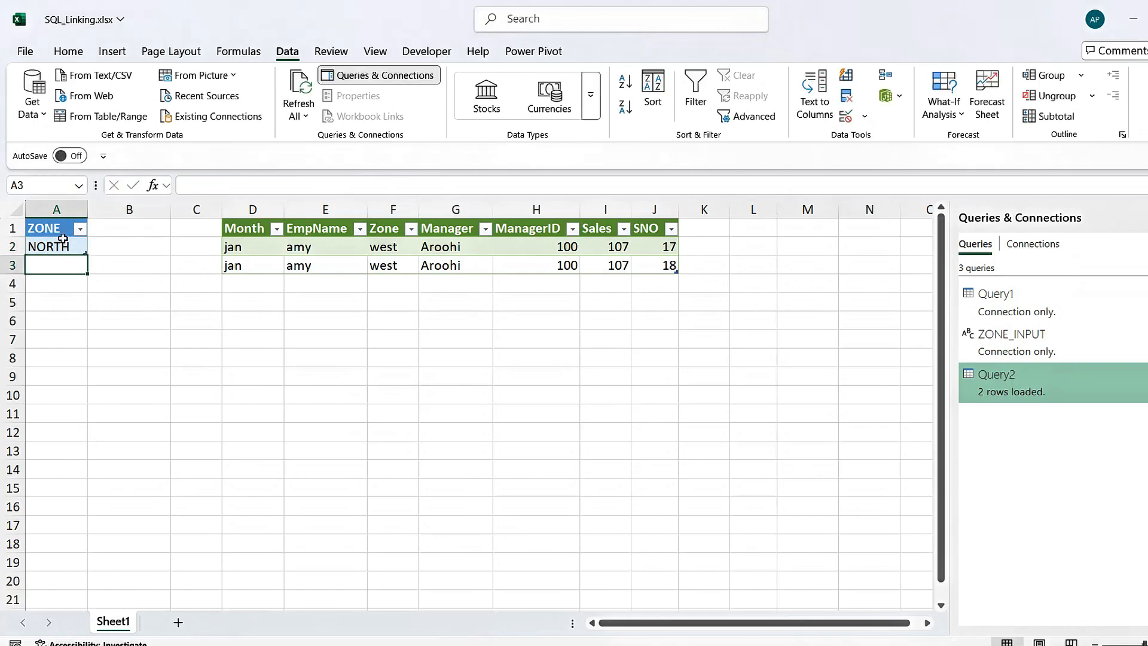
{"action": "left_click", "coordinate": [298, 108]}
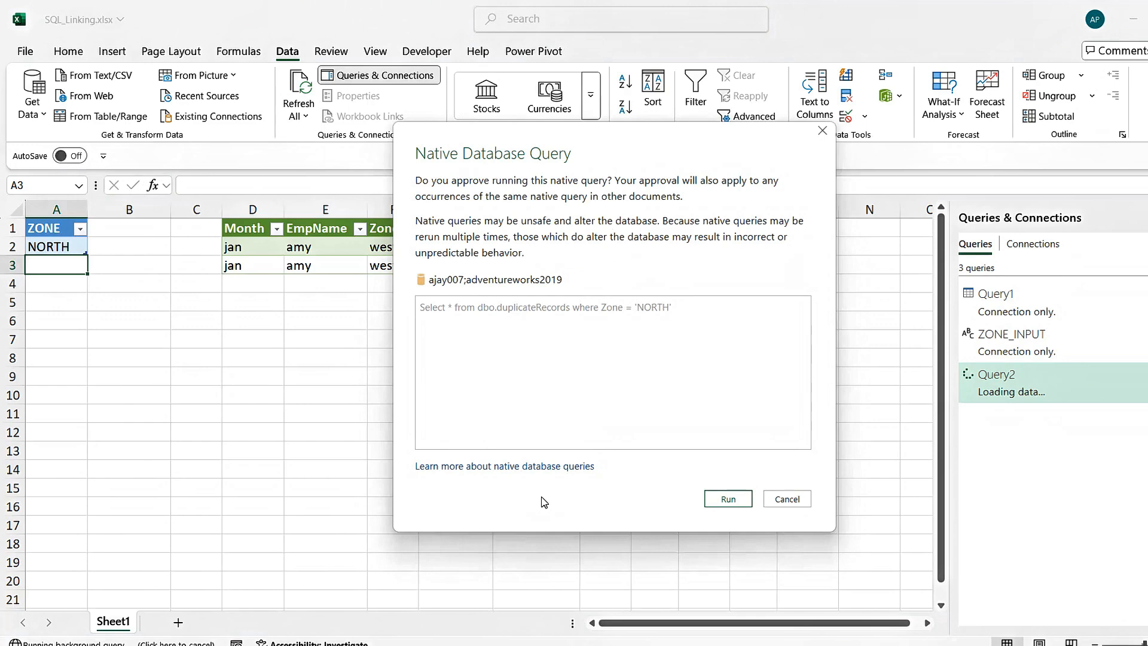
{"action": "left_click", "coordinate": [740, 502]}
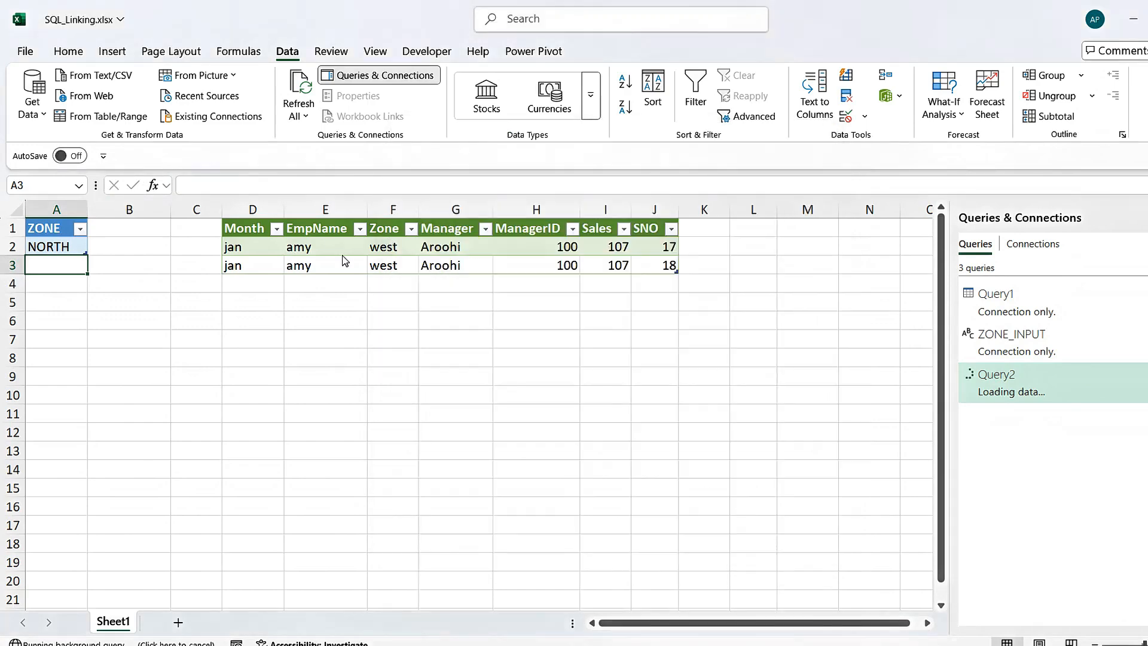
Set the ZONE value in cell A2 to EAST and refresh all workbook queries
{"action": "left_click", "coordinate": [67, 249]}
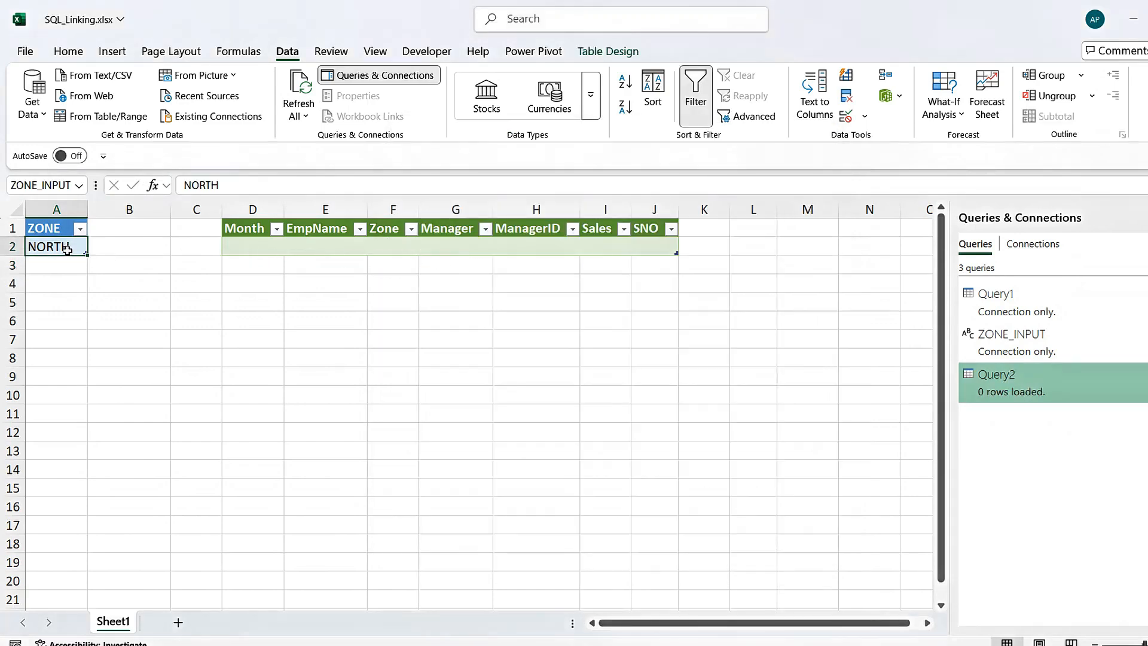
{"action": "type", "text": "EAST"}
{"action": "key", "text": "Return"}
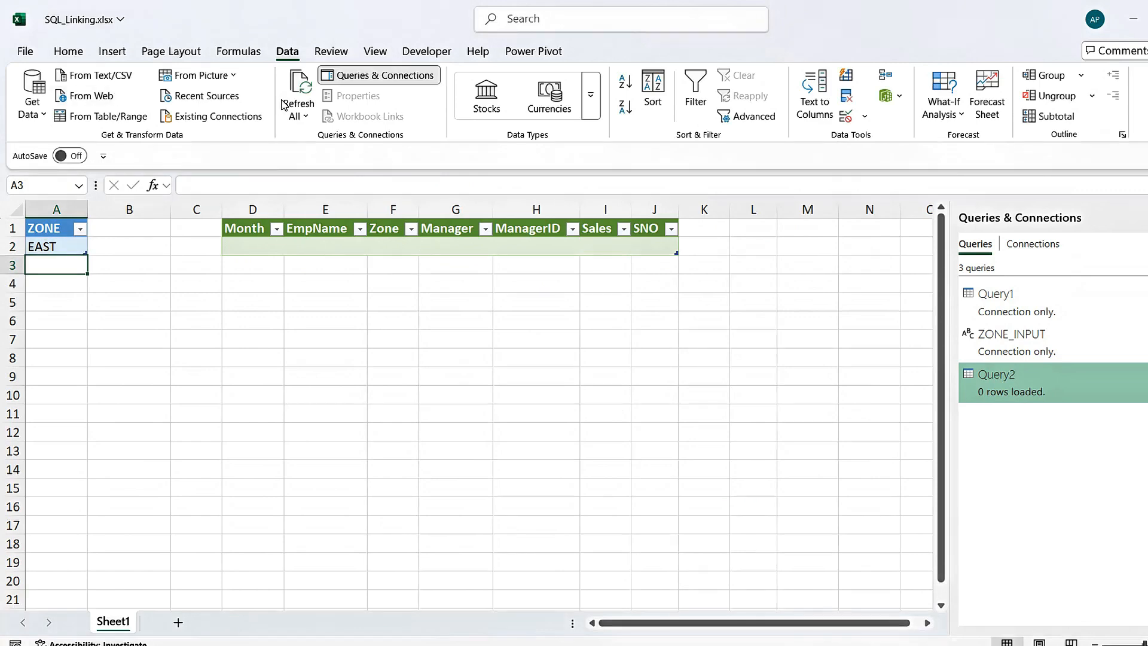
{"action": "left_click", "coordinate": [304, 87]}
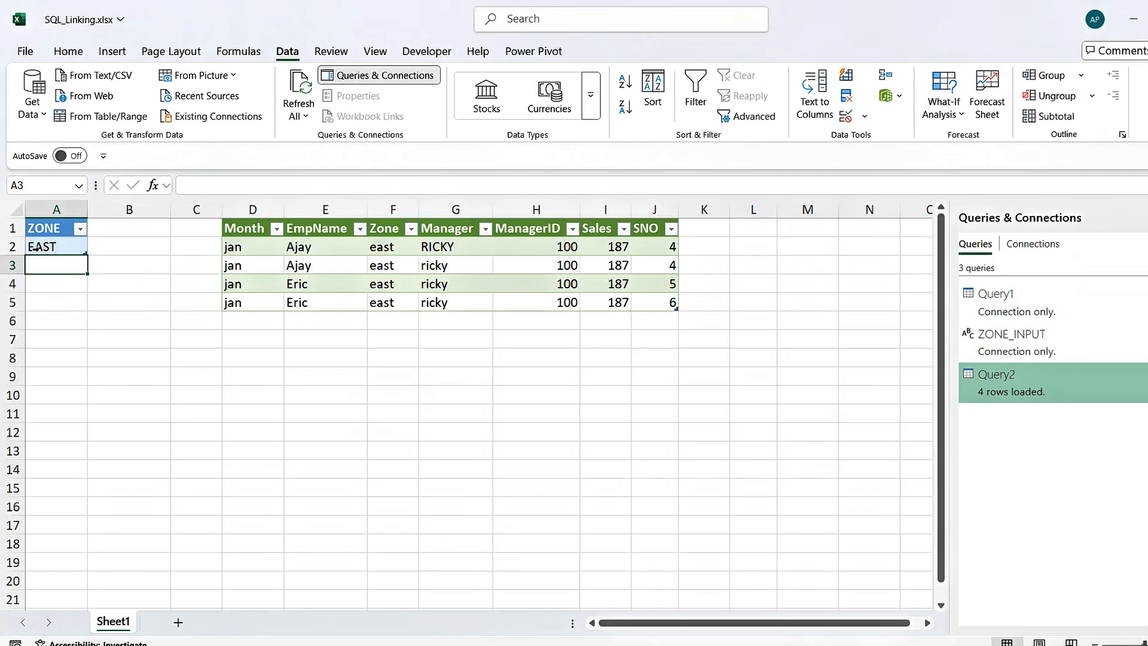
{"action": "left_click", "coordinate": [529, 414]}
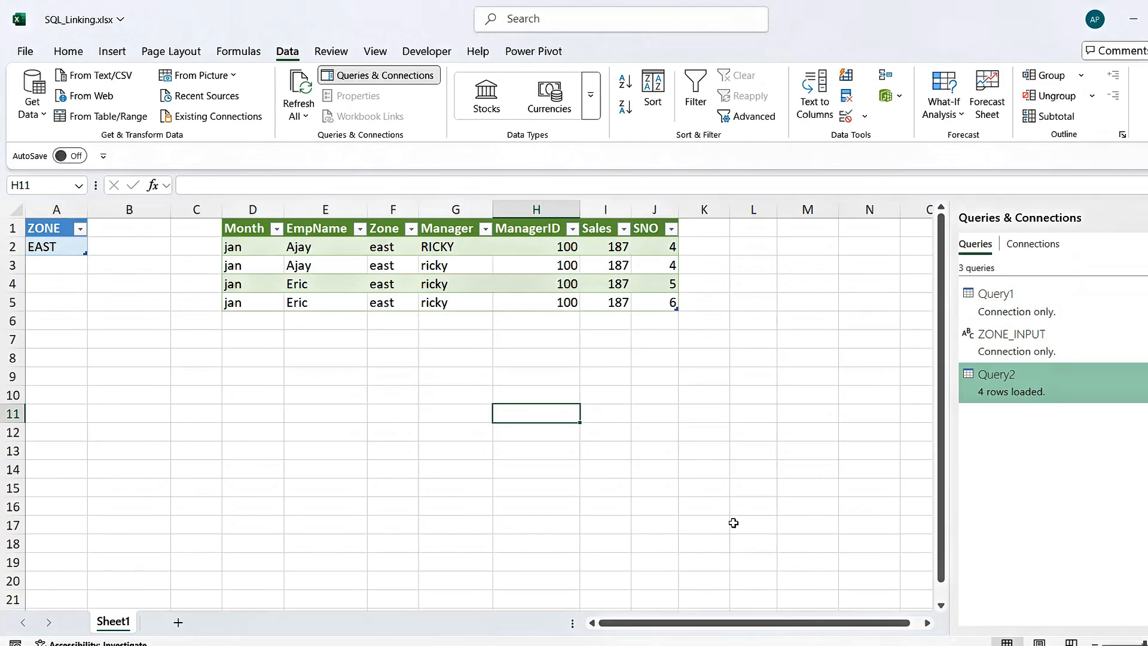
Switch to SQL Server Management Studio to compare the dbo.duplicateRecords query results with the Query2 table, and return to the Excel workbook
{"action": "mouse_move", "coordinate": [670, 645]}
{"action": "left_click", "coordinate": [671, 610]}
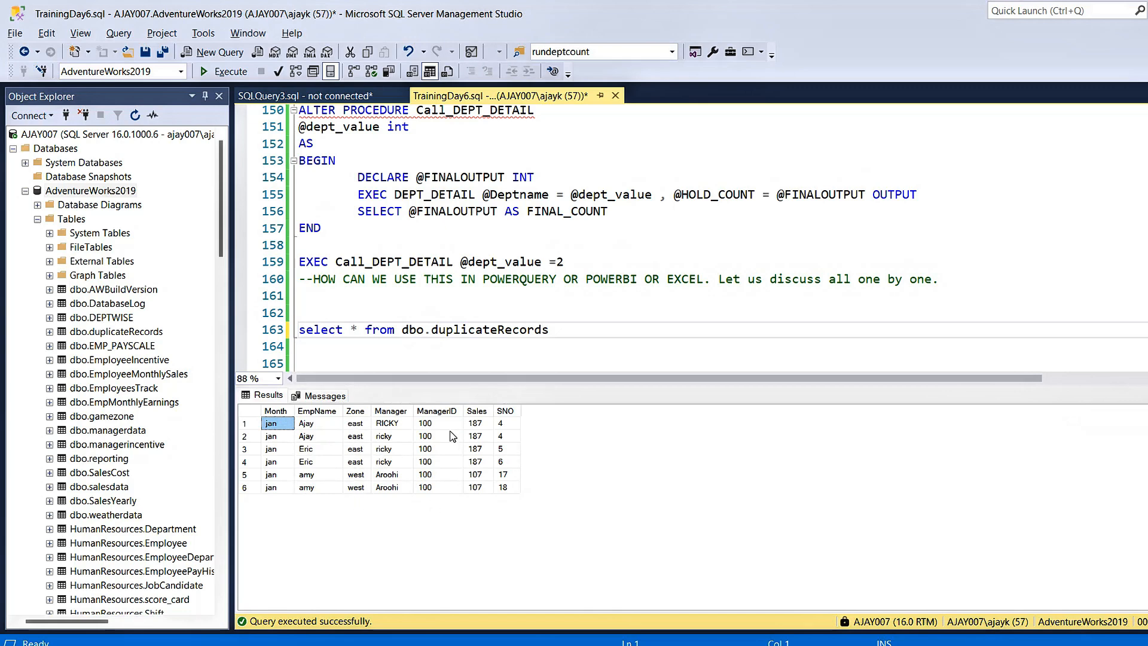
{"action": "key", "text": "alt+Tab"}
{"action": "left_click", "coordinate": [283, 247]}
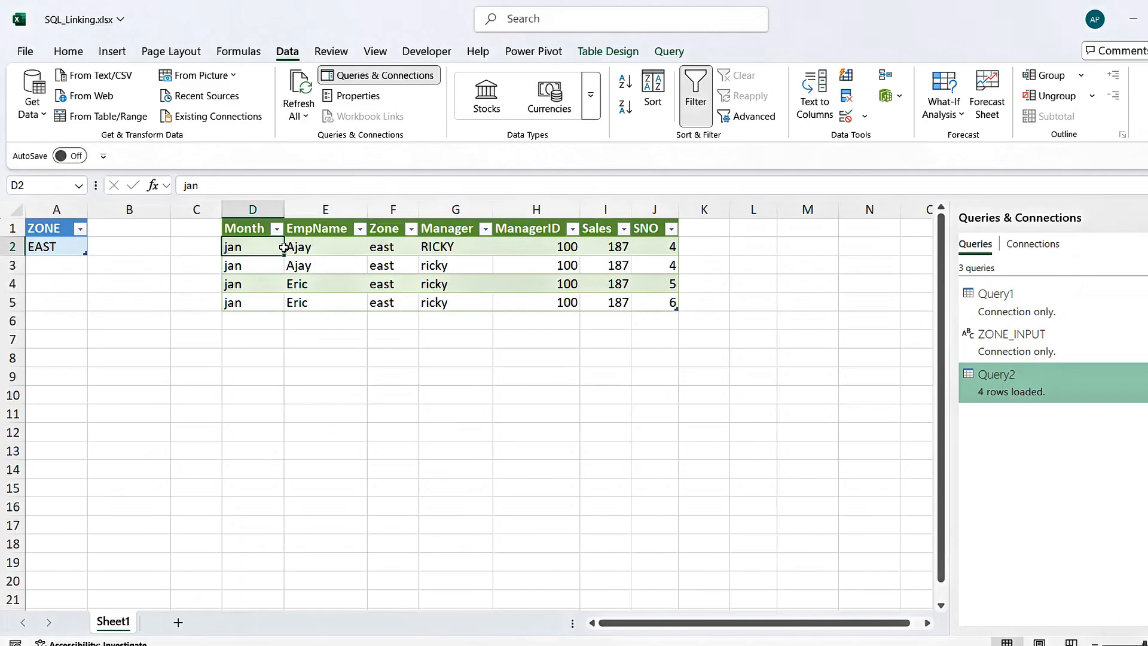